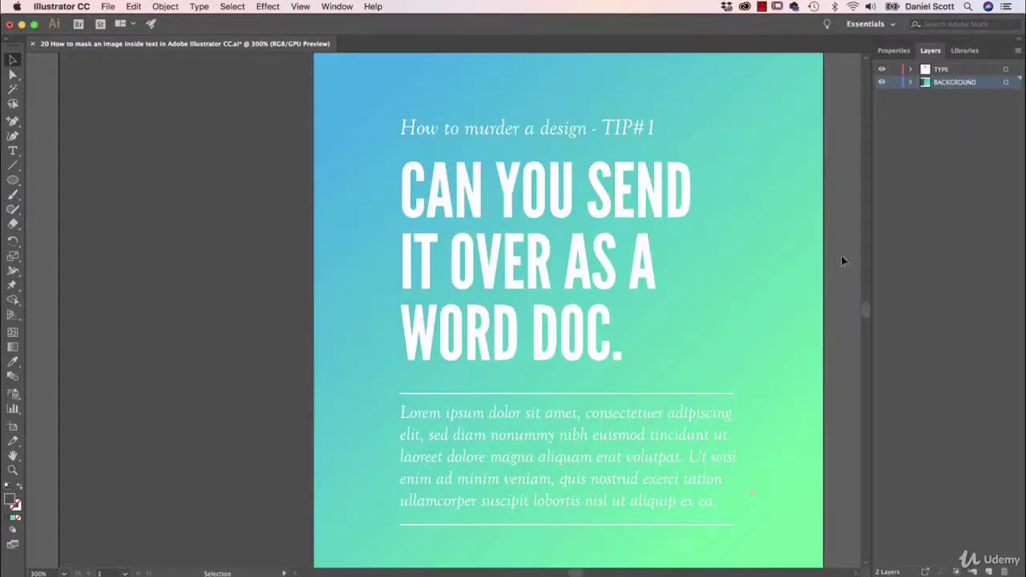
Hide the TYPE layer so that only the background artwork remains in view
{"action": "left_click", "coordinate": [881, 70]}
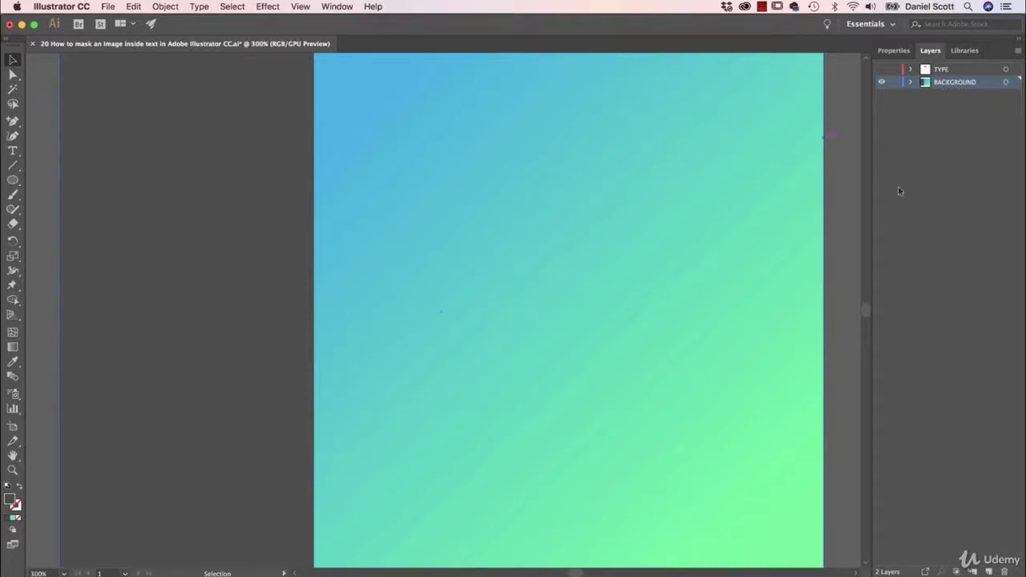
{"action": "key", "text": "super+minus"}
{"action": "key", "text": "super+minus"}
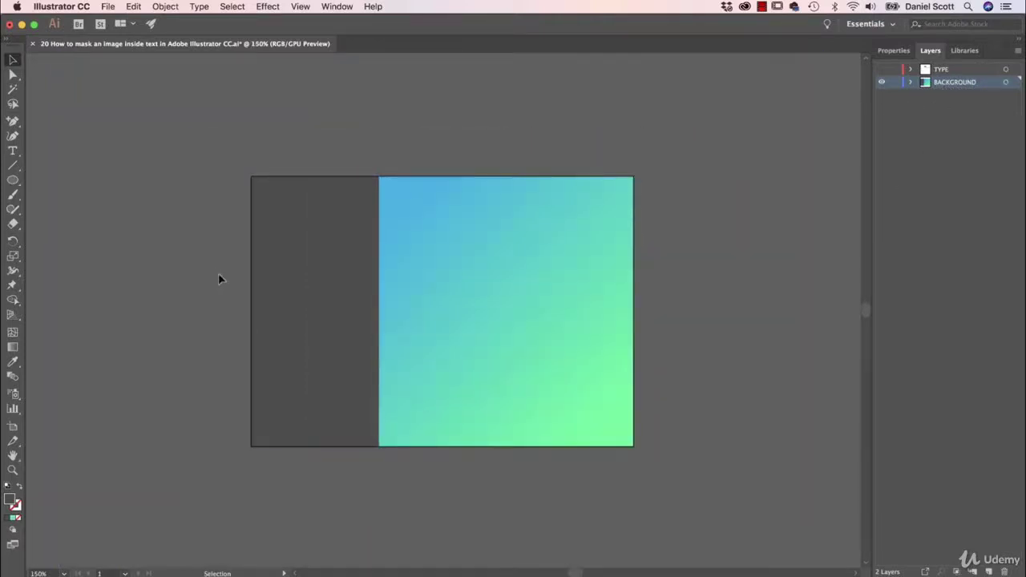
{"action": "left_click", "coordinate": [109, 6]}
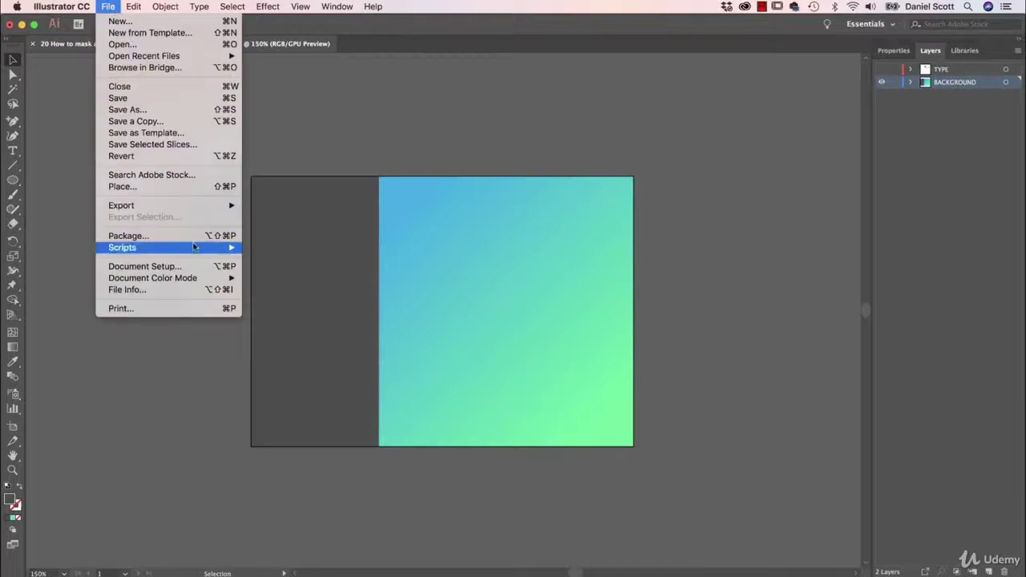
{"action": "left_click", "coordinate": [179, 187]}
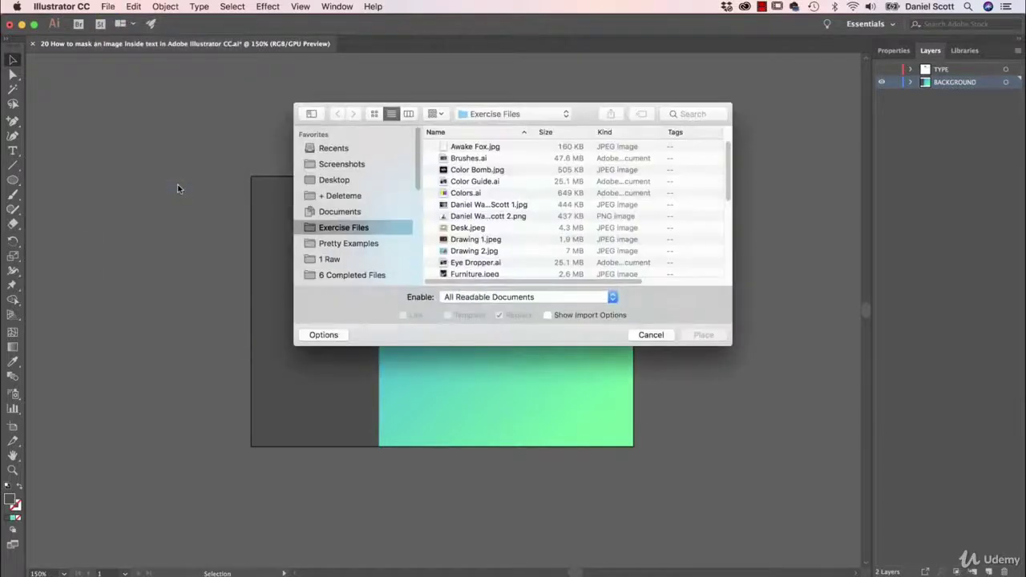
{"action": "left_click", "coordinate": [483, 230]}
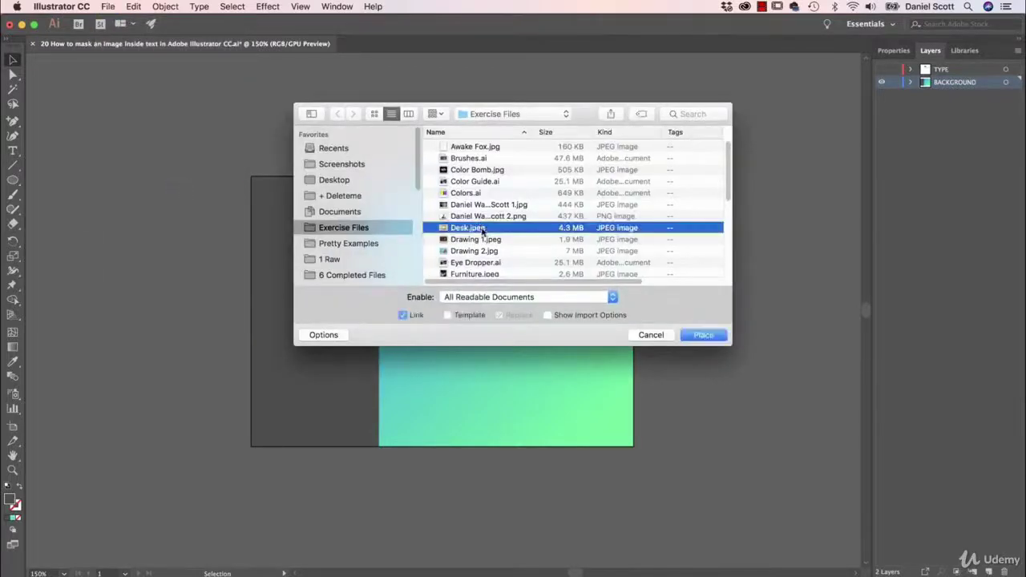
{"action": "left_click", "coordinate": [693, 336]}
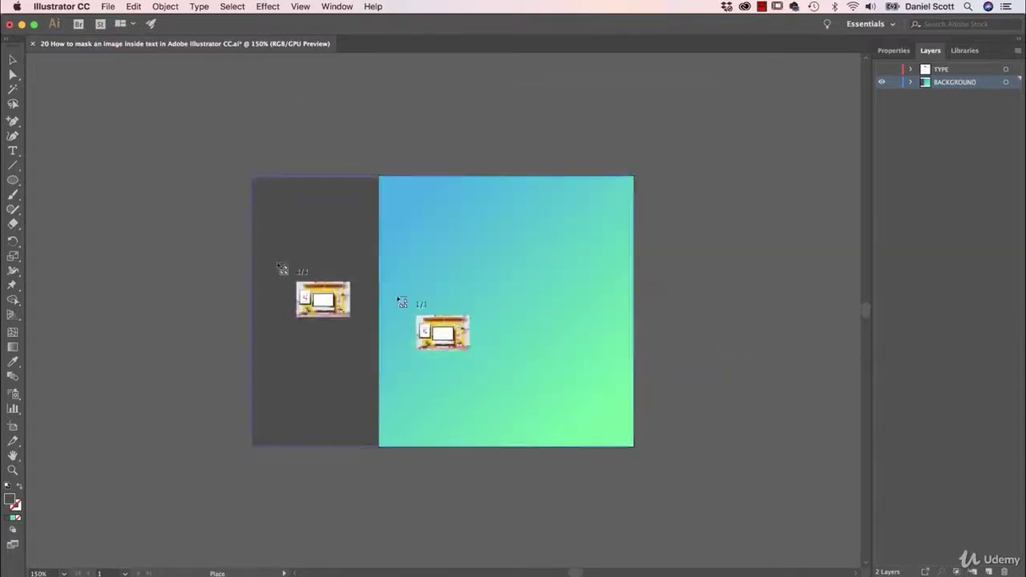
{"action": "left_click", "coordinate": [196, 228]}
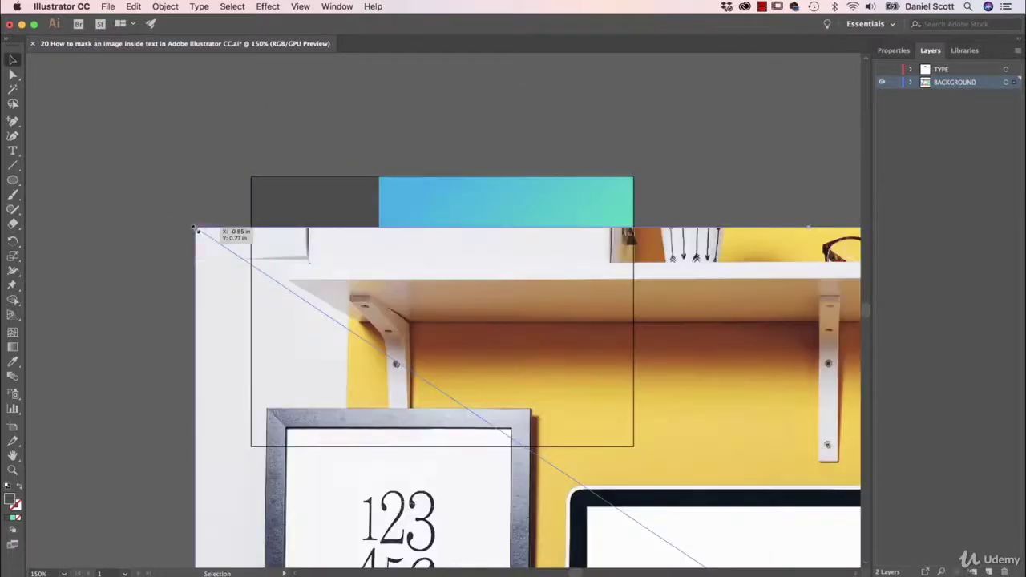
{"action": "key", "text": "super+z"}
Place Desk.jpeg as a linked image over the artboard at about 6.67 by 4.44 in
{"action": "left_click", "coordinate": [108, 6]}
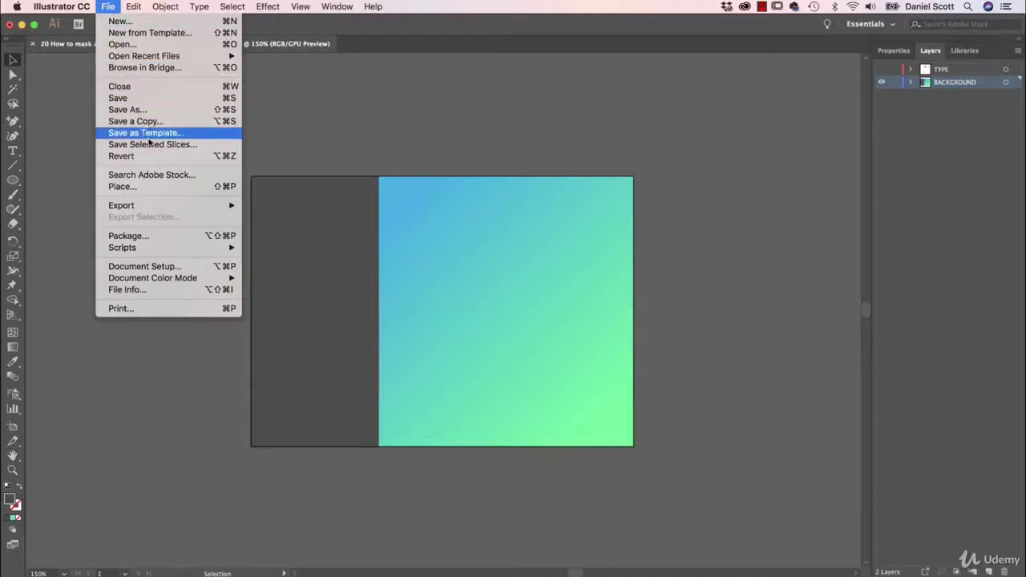
{"action": "left_click", "coordinate": [128, 186]}
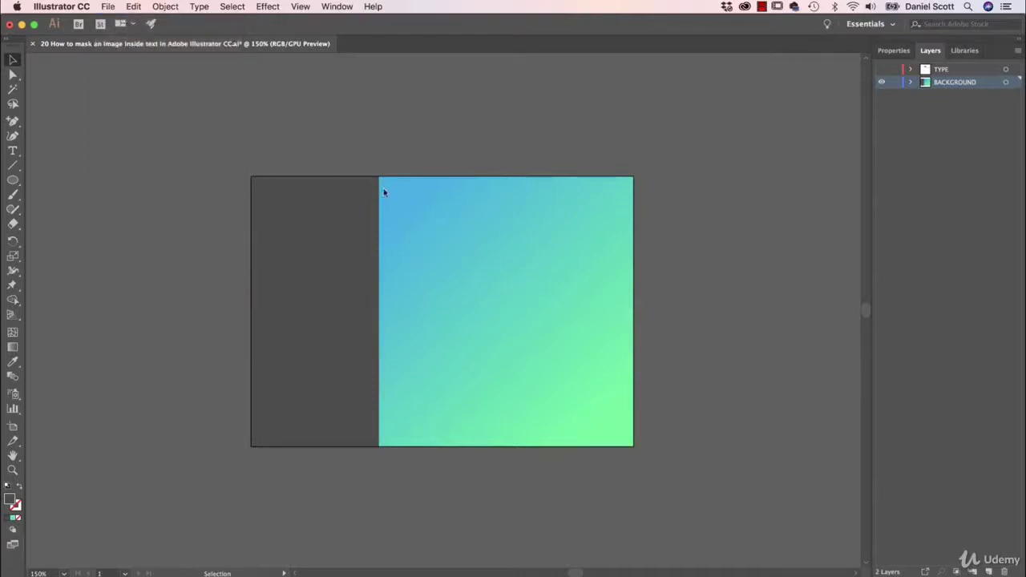
{"action": "left_click", "coordinate": [465, 228]}
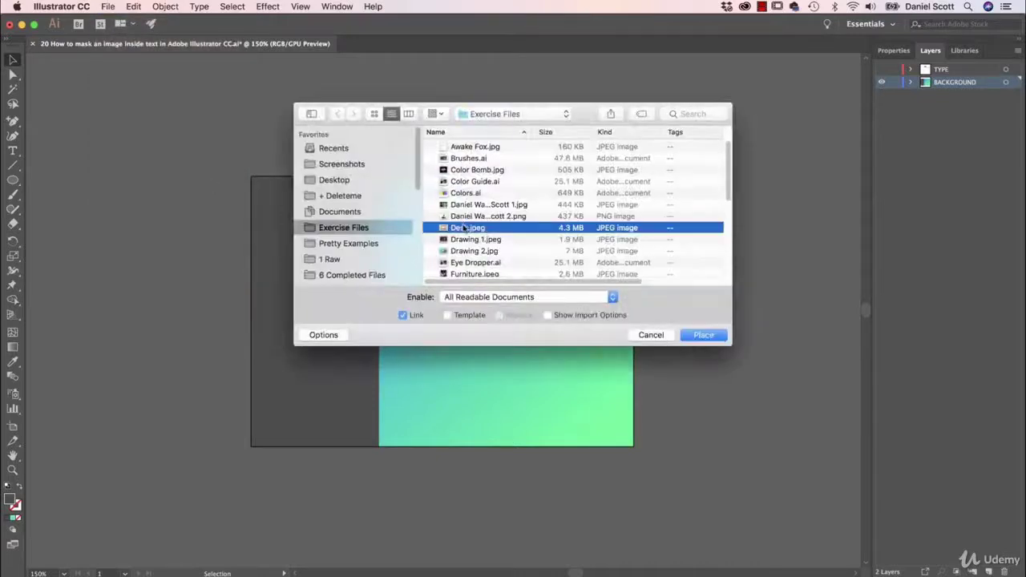
{"action": "left_click", "coordinate": [704, 335]}
{"action": "left_click_drag", "start_coordinate": [267, 201], "coordinate": [680, 466]}
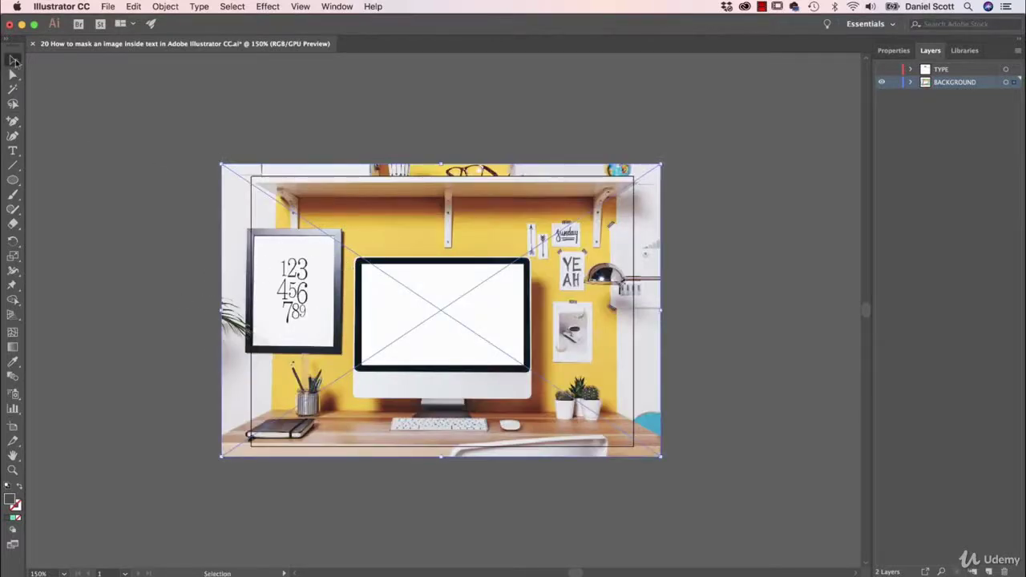
Send the desk photo behind the background shapes and position it so it extends past the dark rectangle on every side
{"action": "left_click_drag", "start_coordinate": [415, 225], "coordinate": [308, 228]}
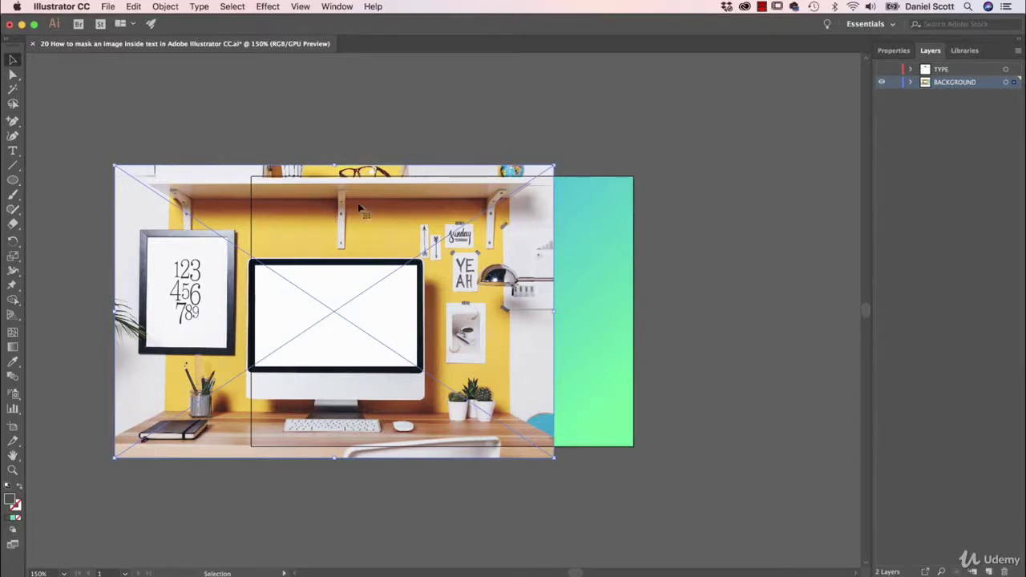
{"action": "left_click", "coordinate": [888, 53]}
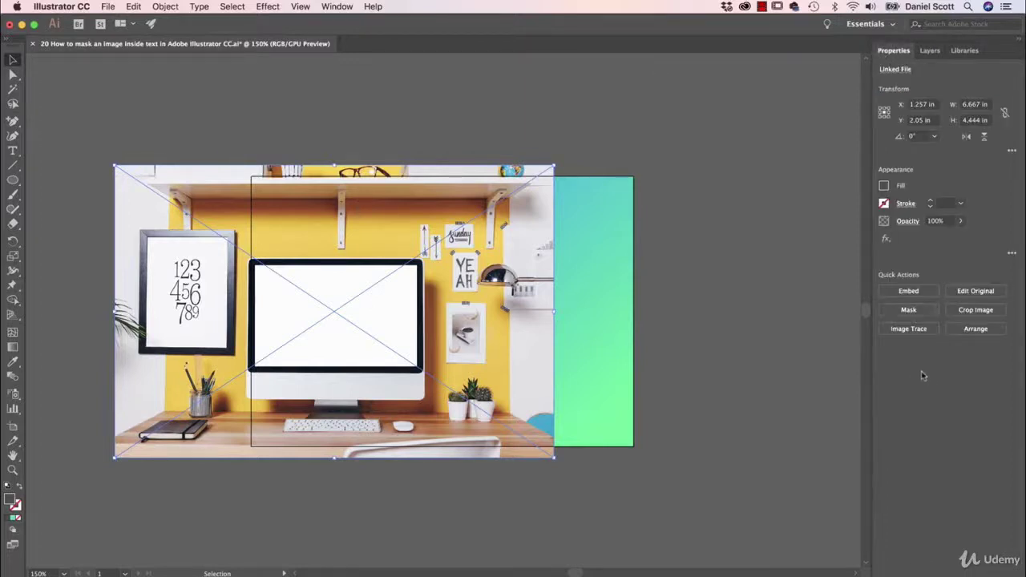
{"action": "left_click", "coordinate": [990, 329]}
{"action": "left_click", "coordinate": [872, 375]}
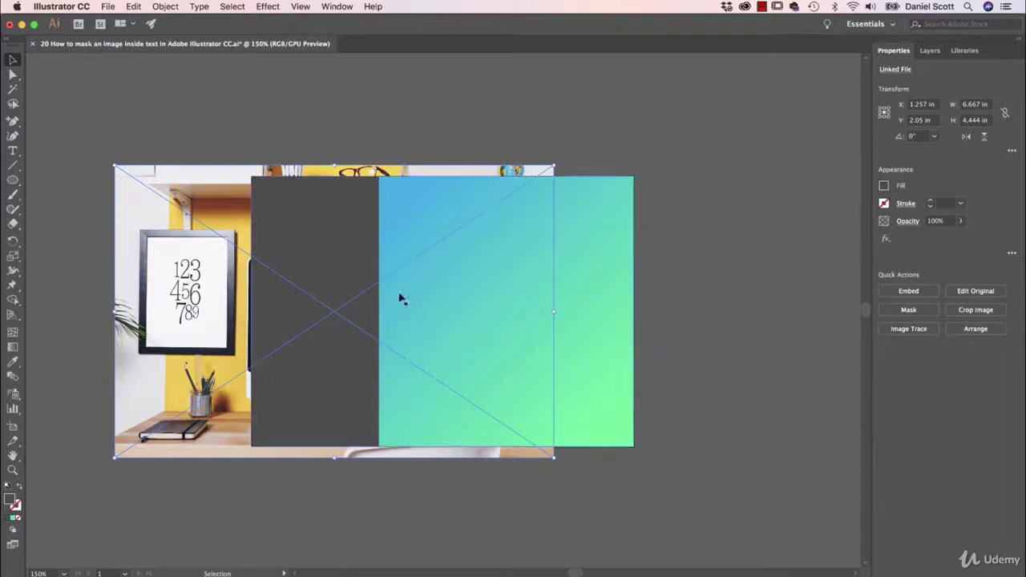
{"action": "left_click_drag", "start_coordinate": [239, 210], "coordinate": [294, 296]}
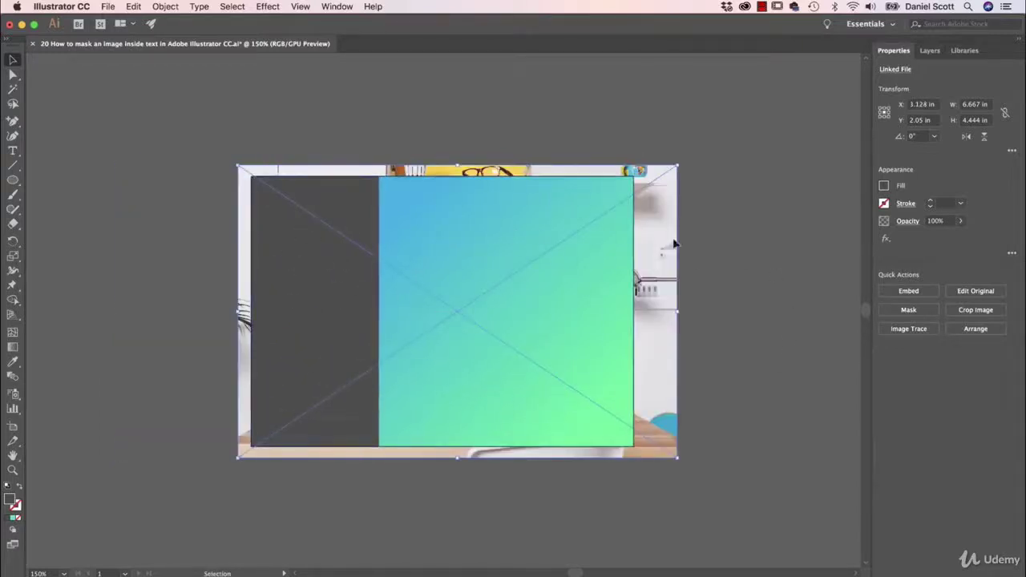
Make a clipping mask from the dark rectangle and the desk photo, and deselect the result
{"action": "left_click", "coordinate": [304, 295]}
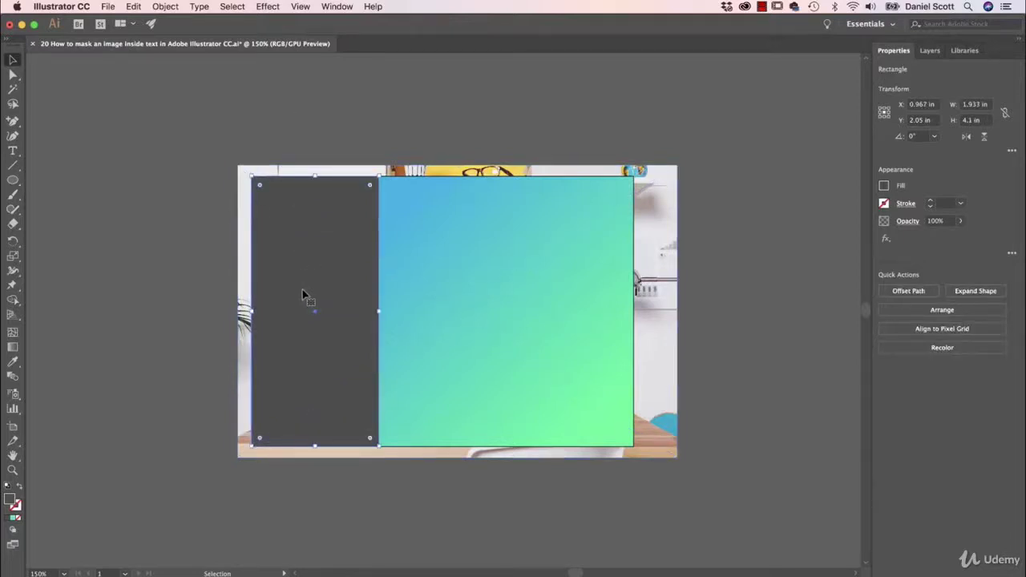
{"action": "left_click", "coordinate": [667, 218], "text": "shift"}
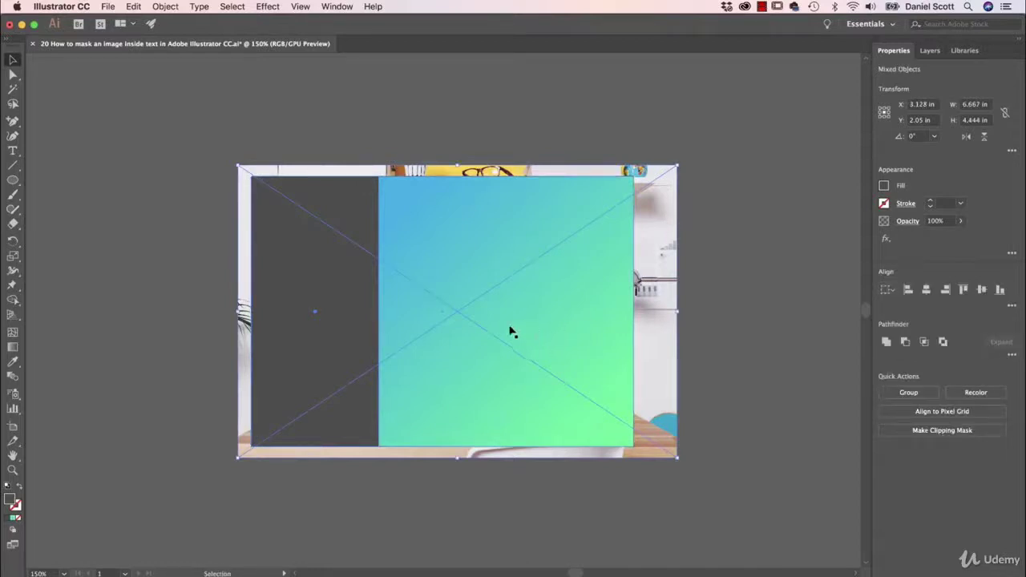
{"action": "left_click", "coordinate": [945, 431]}
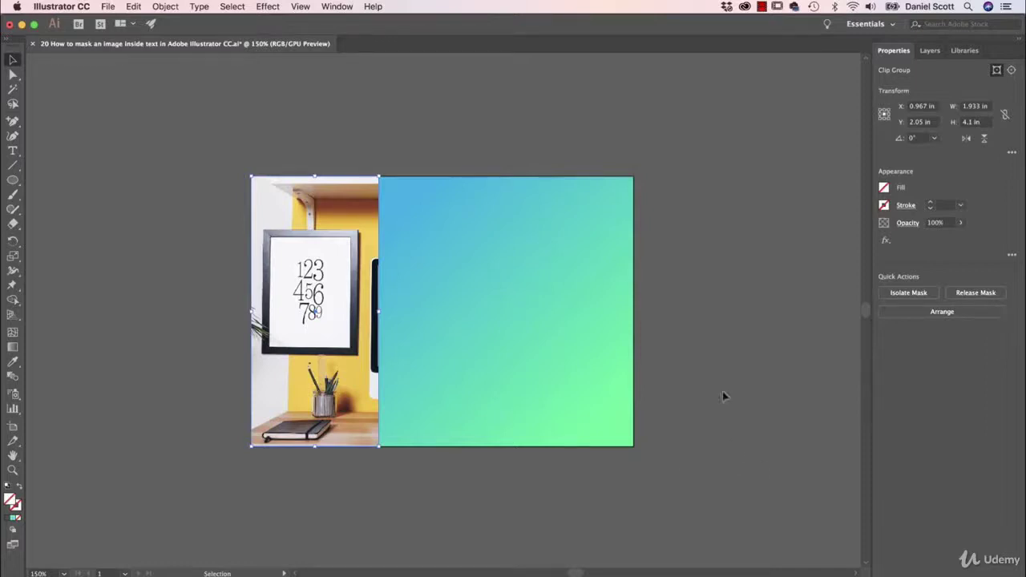
{"action": "left_click", "coordinate": [721, 351]}
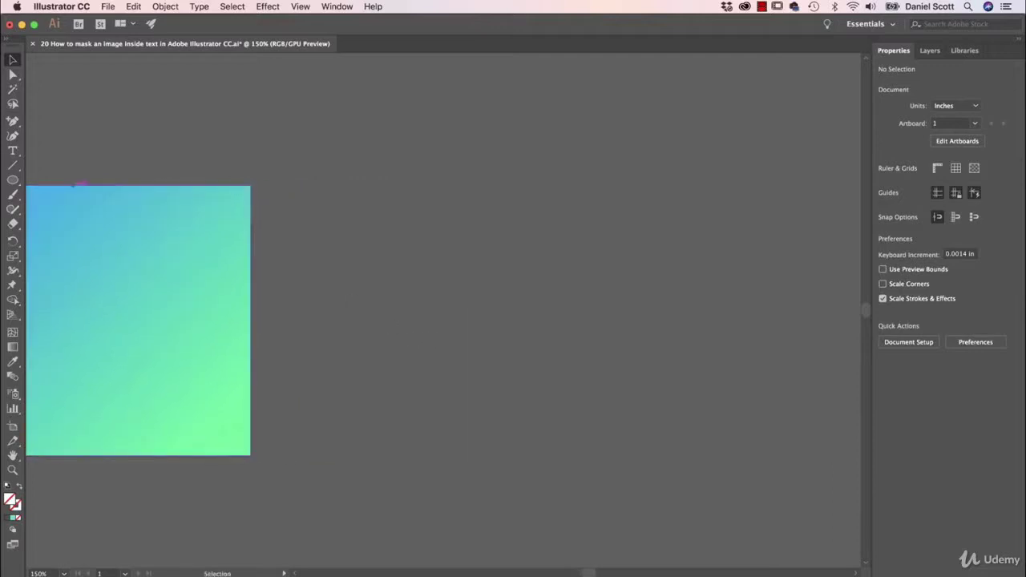
Draw a circle about 3.61 in across on the empty canvas beside the artboard and fill it light blue
{"action": "left_click", "coordinate": [13, 180]}
{"action": "left_click_drag", "start_coordinate": [421, 173], "coordinate": [660, 411]}
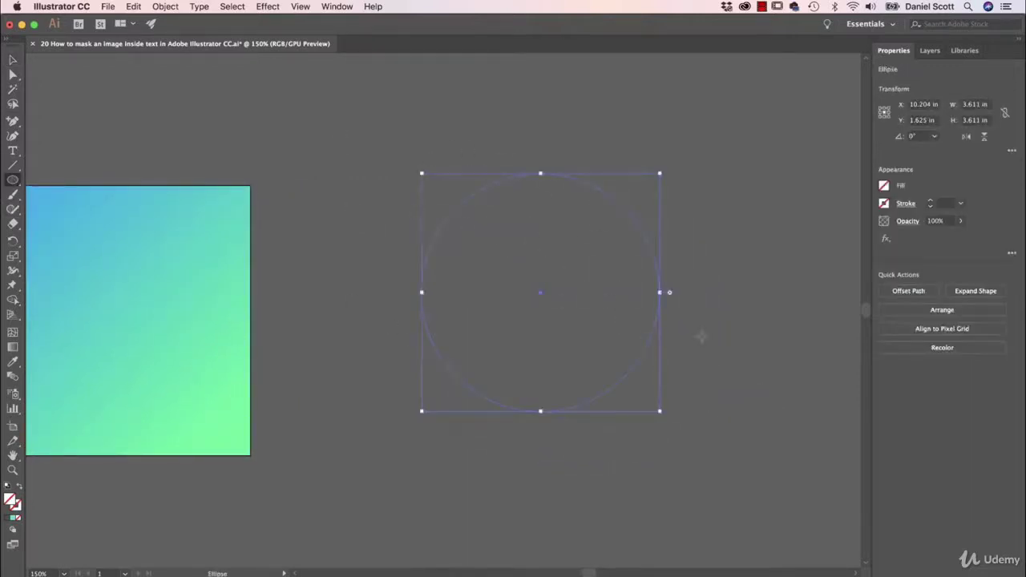
{"action": "left_click", "coordinate": [883, 186]}
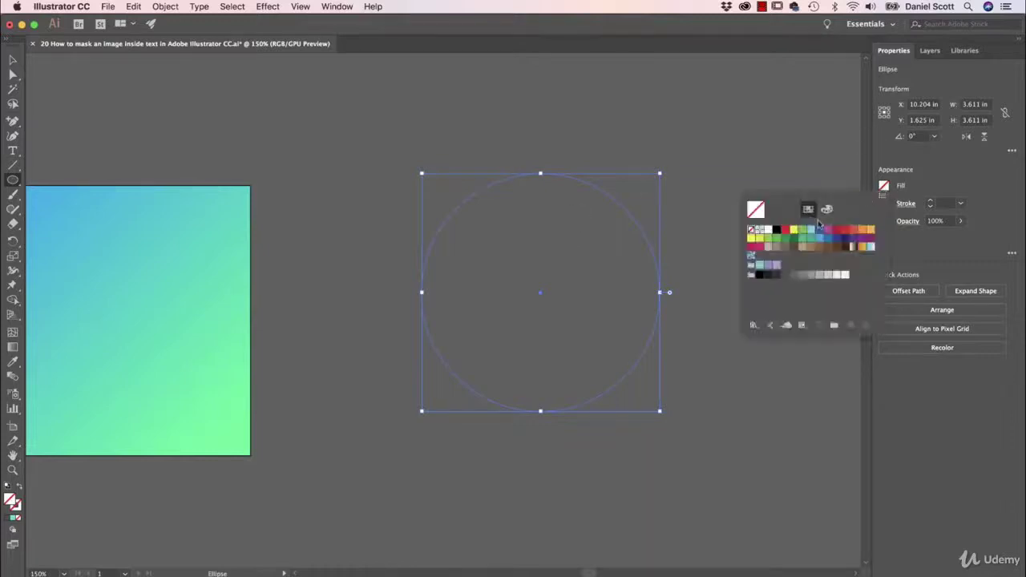
{"action": "left_click", "coordinate": [812, 231]}
{"action": "left_click", "coordinate": [438, 137]}
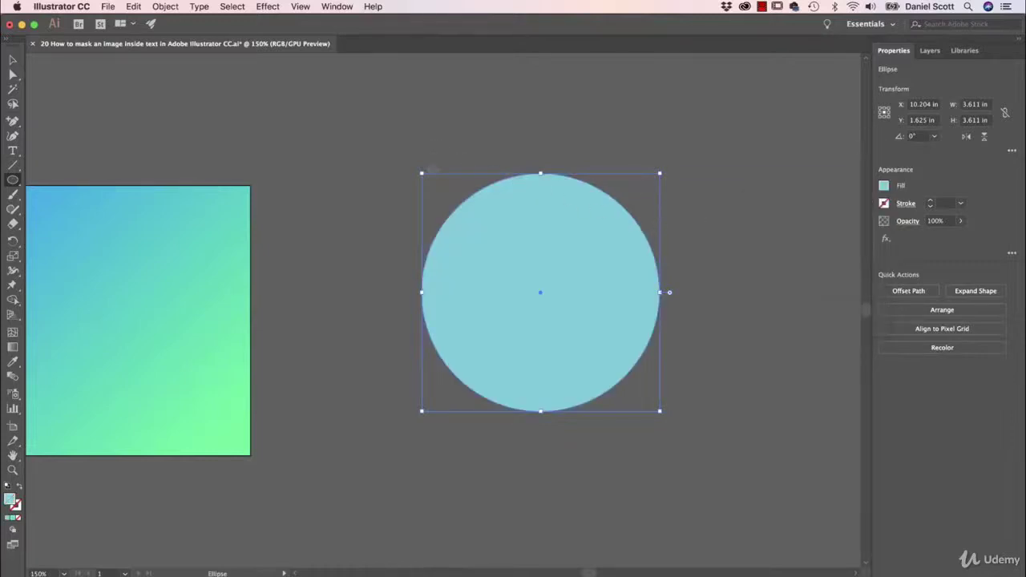
{"action": "left_click", "coordinate": [53, 147]}
Place Drawing 2.jpg as a linked image over the circle at about 6.21 by 3.90 in
{"action": "left_click", "coordinate": [112, 6]}
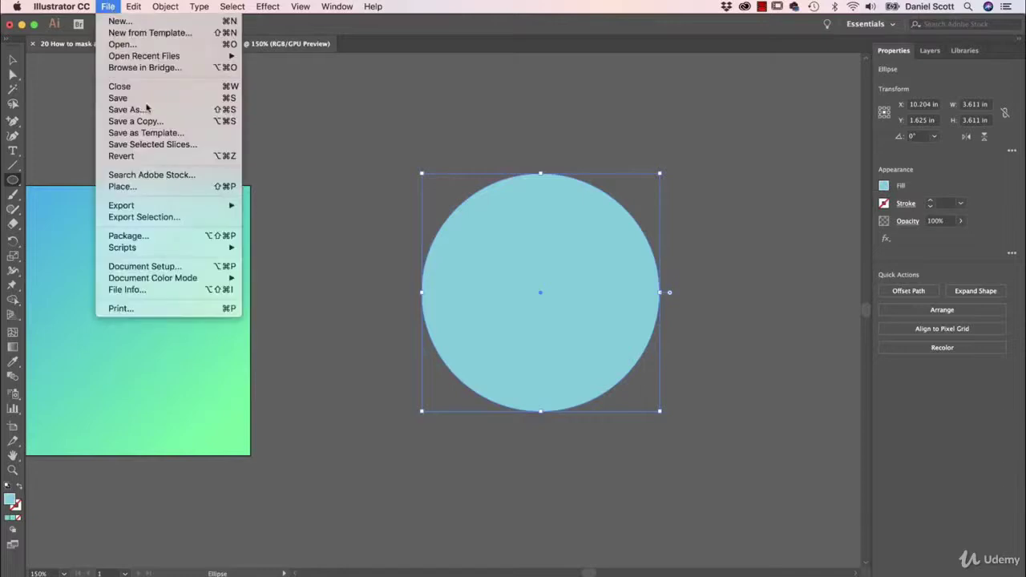
{"action": "left_click", "coordinate": [147, 186]}
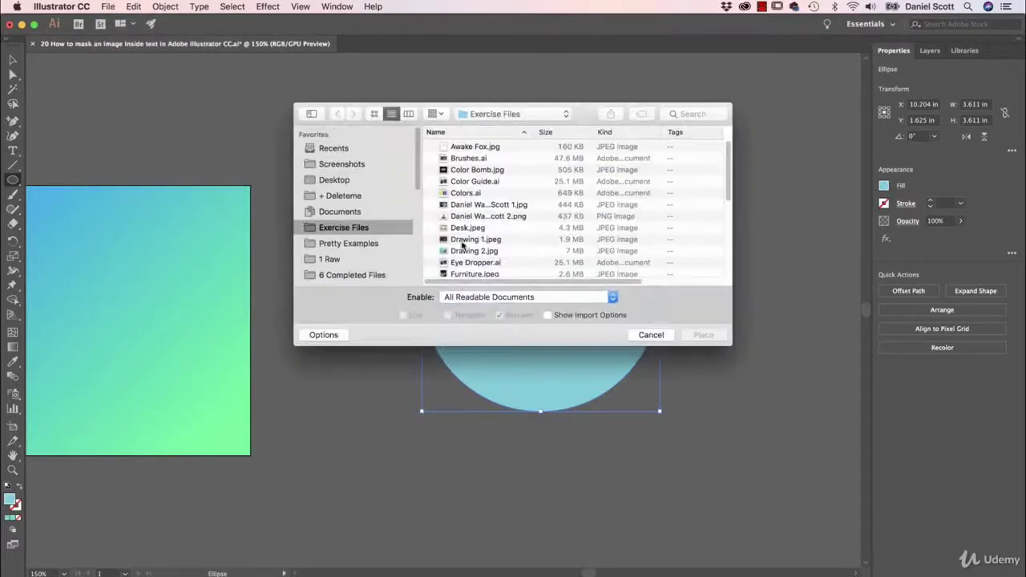
{"action": "left_click", "coordinate": [476, 252]}
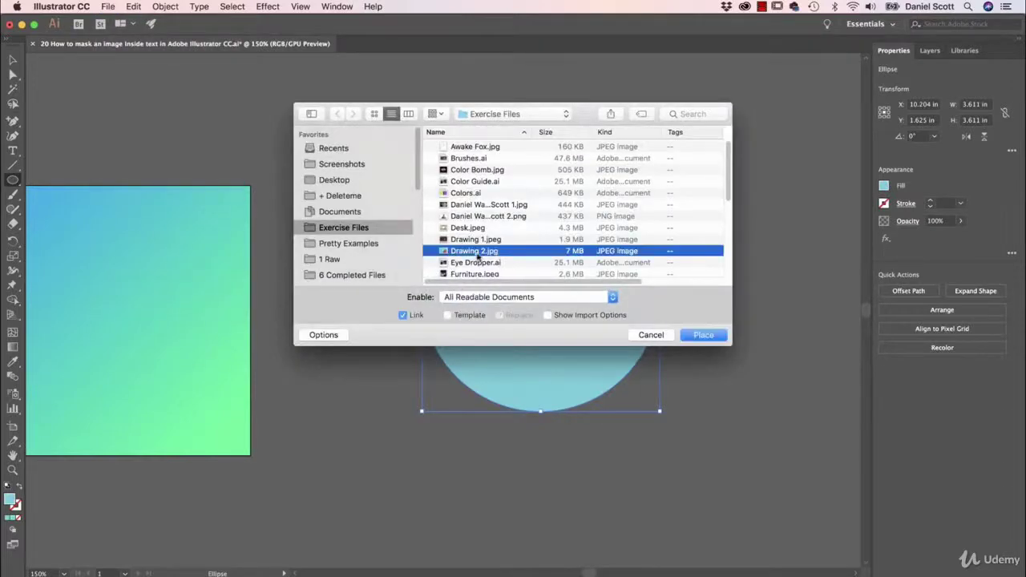
{"action": "left_click", "coordinate": [704, 336]}
{"action": "left_click_drag", "start_coordinate": [350, 134], "coordinate": [782, 479]}
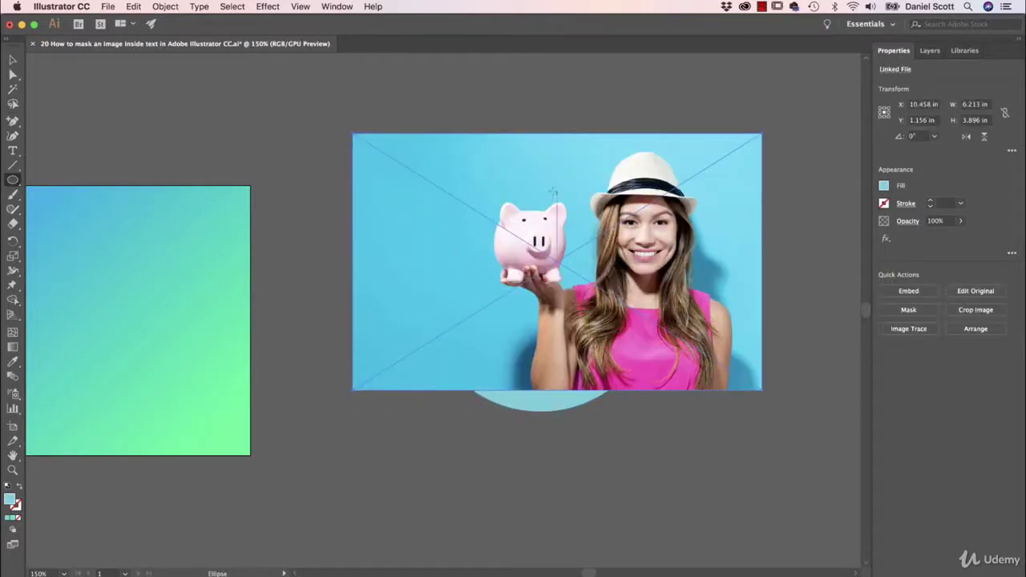
Move the piggy bank photo to cover the whole circle and send it to the back
{"action": "left_click", "coordinate": [13, 60]}
{"action": "left_click_drag", "start_coordinate": [686, 234], "coordinate": [643, 261]}
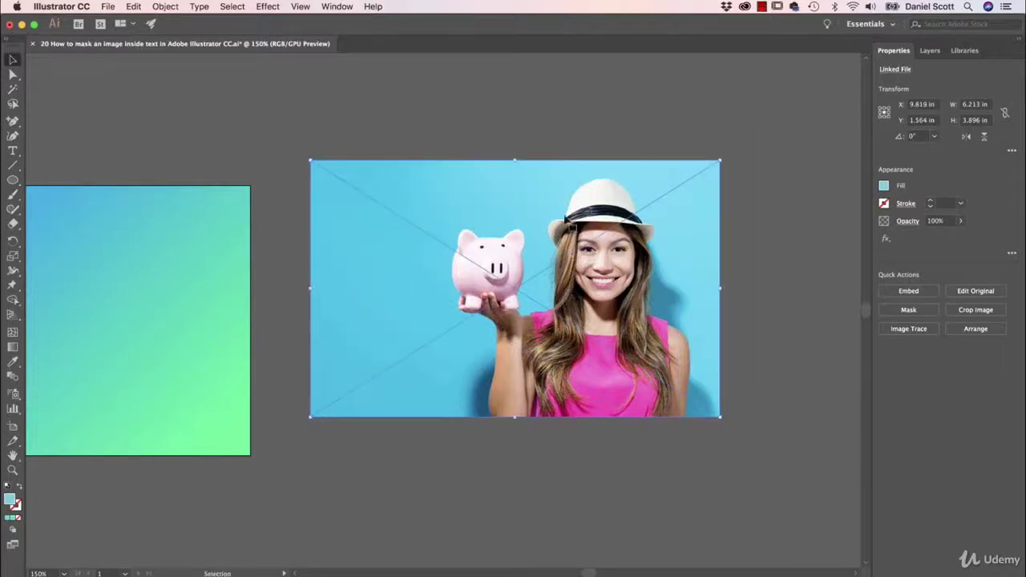
{"action": "left_click", "coordinate": [970, 330]}
{"action": "left_click", "coordinate": [864, 374]}
Make a clipping mask from the circle and the piggy bank photo, and shift the clipped group slightly
{"action": "left_click", "coordinate": [609, 298], "text": "shift"}
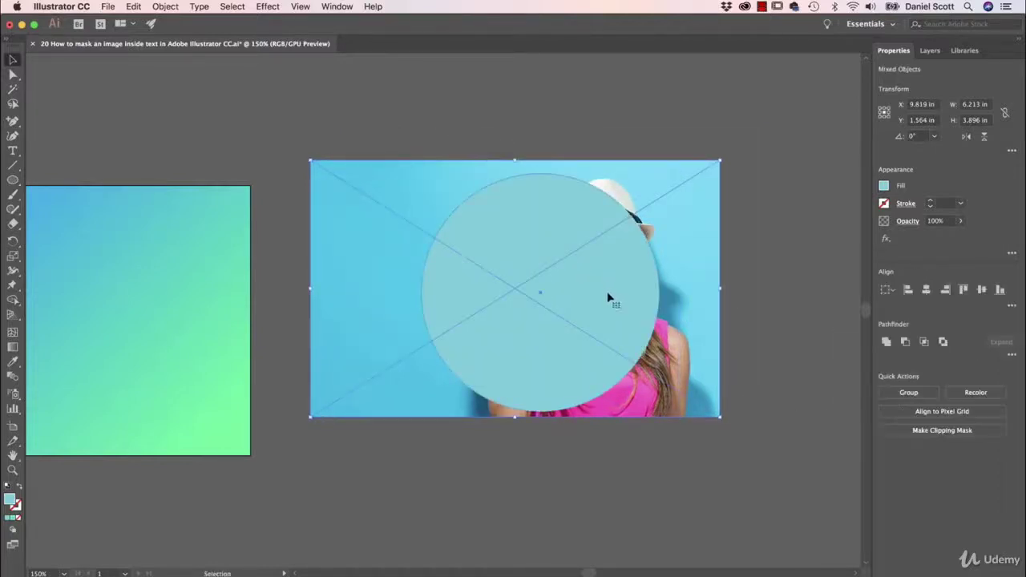
{"action": "left_click", "coordinate": [946, 430]}
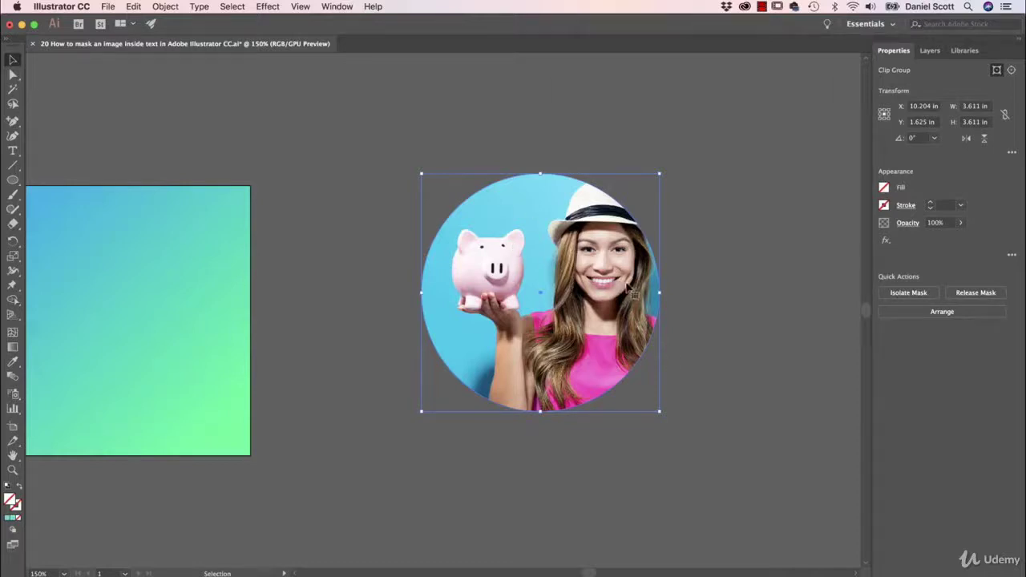
{"action": "left_click_drag", "start_coordinate": [627, 291], "coordinate": [573, 327]}
Scale the photo inside the circular mask to about 6.01 by 3.77 in and reposition it to center the woman in the circle
{"action": "left_click", "coordinate": [13, 74]}
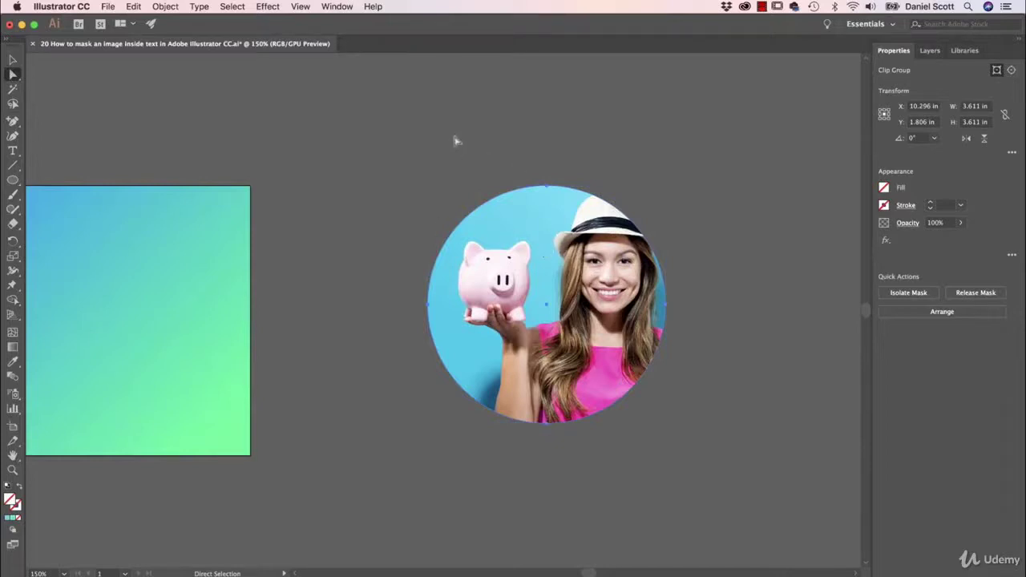
{"action": "left_click", "coordinate": [579, 277]}
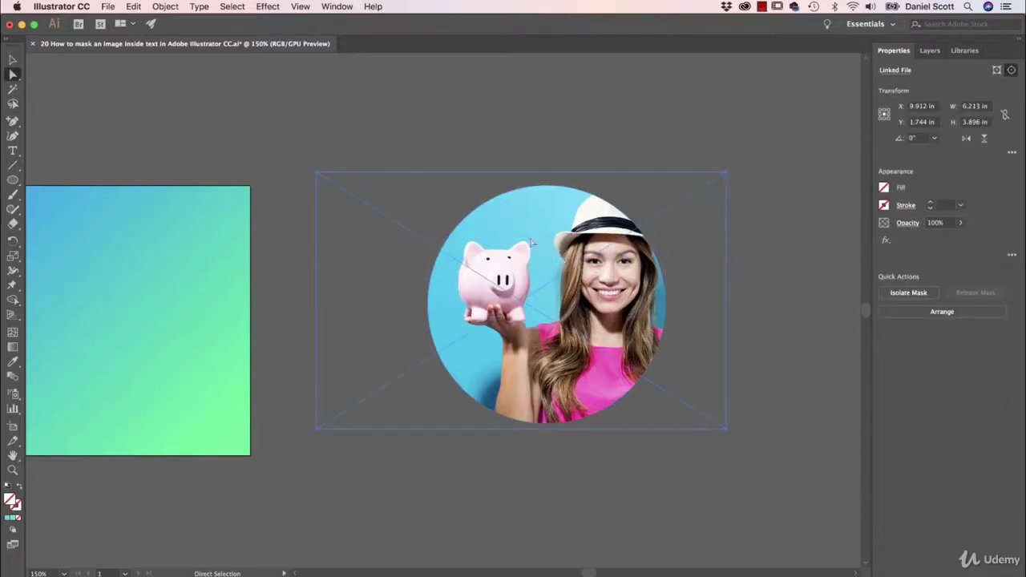
{"action": "mouse_move", "coordinate": [591, 308]}
{"action": "left_mouse_down"}
{"action": "mouse_move", "coordinate": [626, 309]}
{"action": "mouse_move", "coordinate": [596, 310]}
{"action": "mouse_move", "coordinate": [599, 300]}
{"action": "mouse_move", "coordinate": [580, 310]}
{"action": "left_mouse_up"}
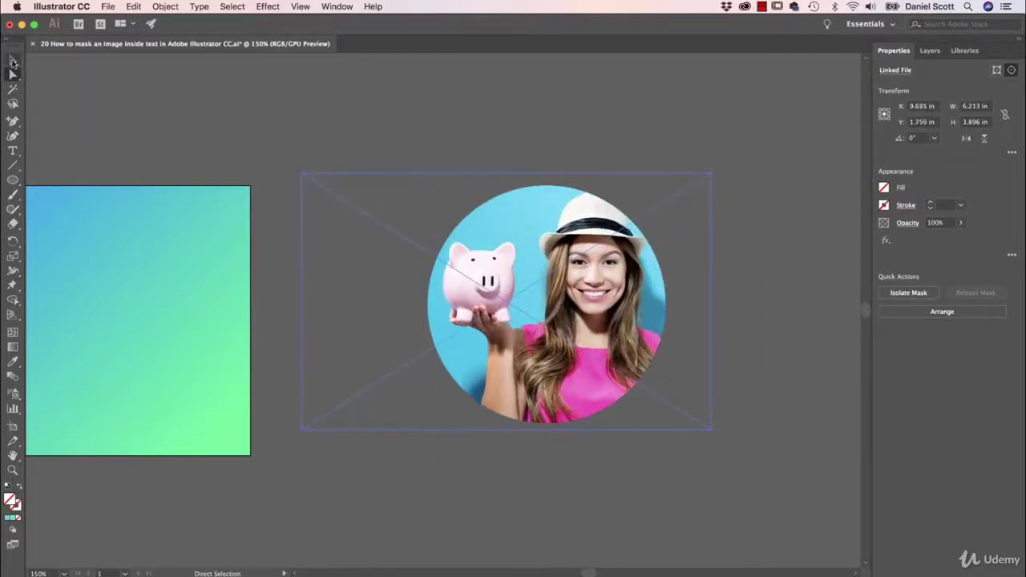
{"action": "left_click", "coordinate": [13, 59]}
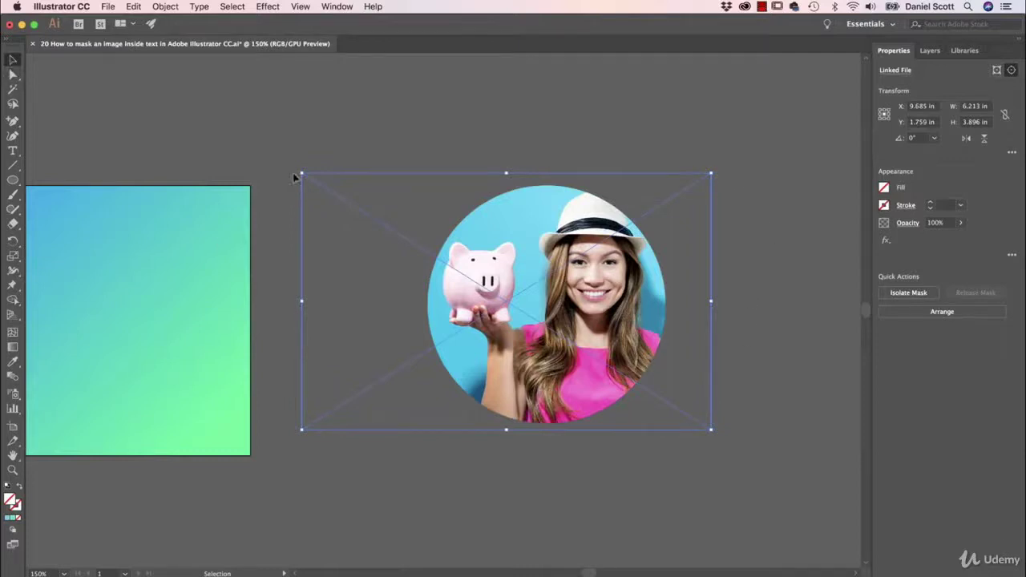
{"action": "left_click_drag", "start_coordinate": [301, 174], "coordinate": [315, 182]}
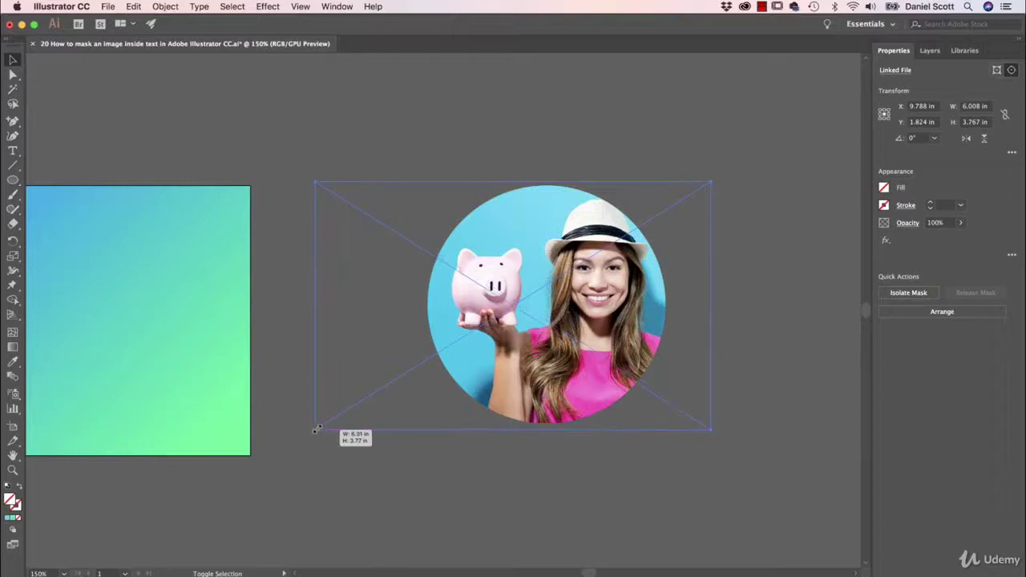
{"action": "left_click_drag", "start_coordinate": [603, 308], "coordinate": [564, 307]}
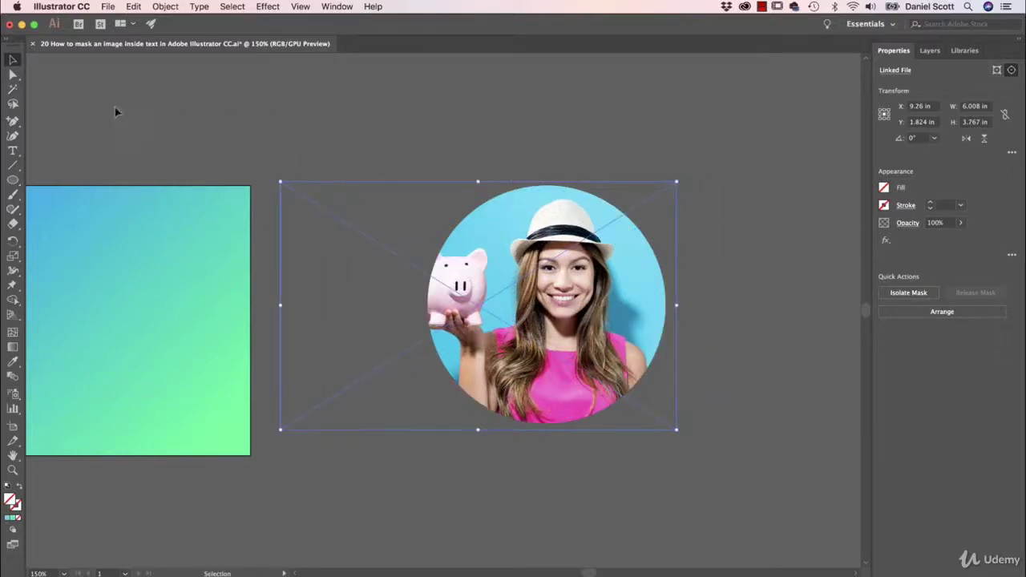
Release the circle's clipping mask and move the piggy bank photo downward to expose the separate unfilled circle path
{"action": "left_click", "coordinate": [233, 121]}
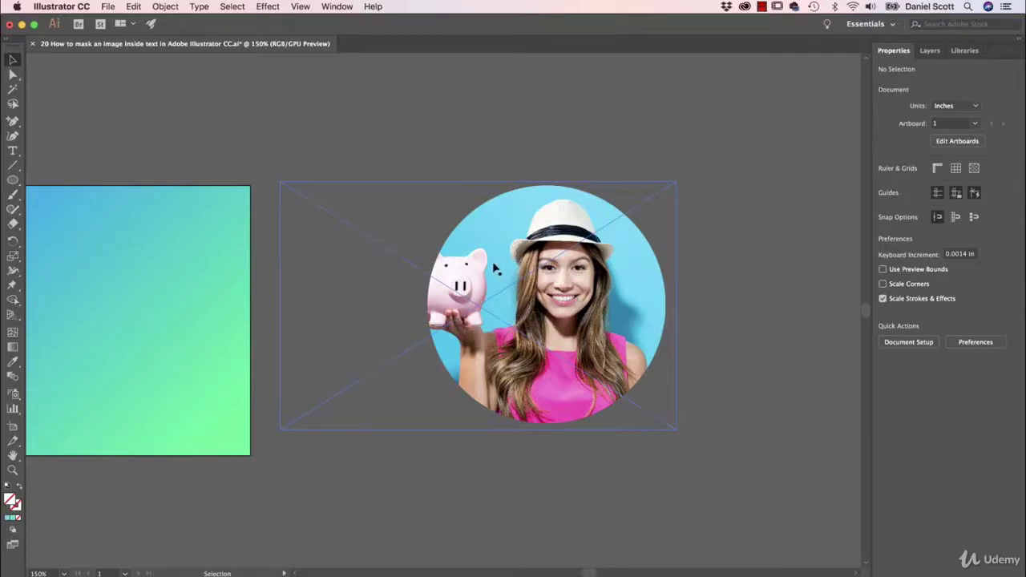
{"action": "left_click", "coordinate": [598, 289]}
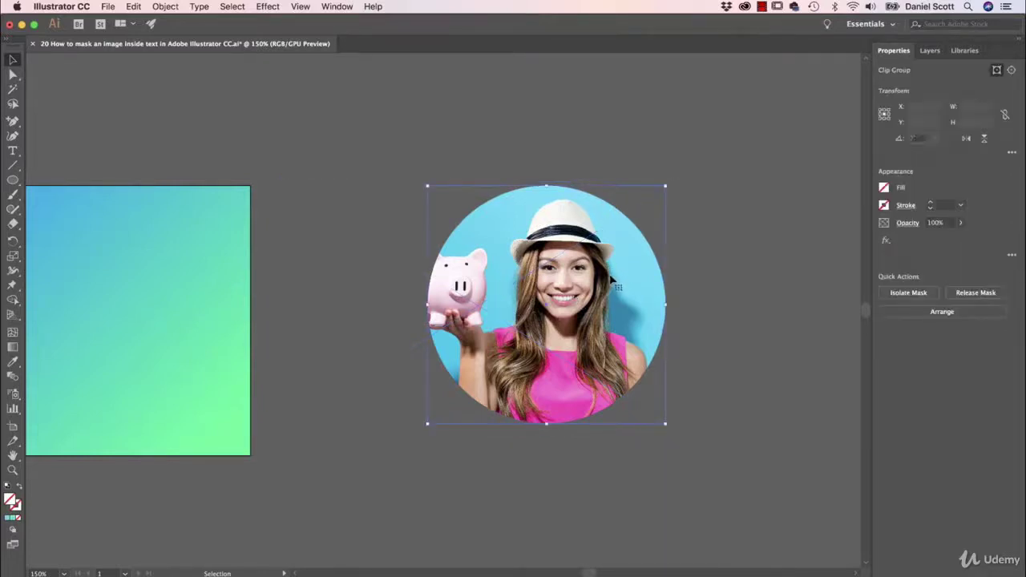
{"action": "left_click", "coordinate": [976, 293]}
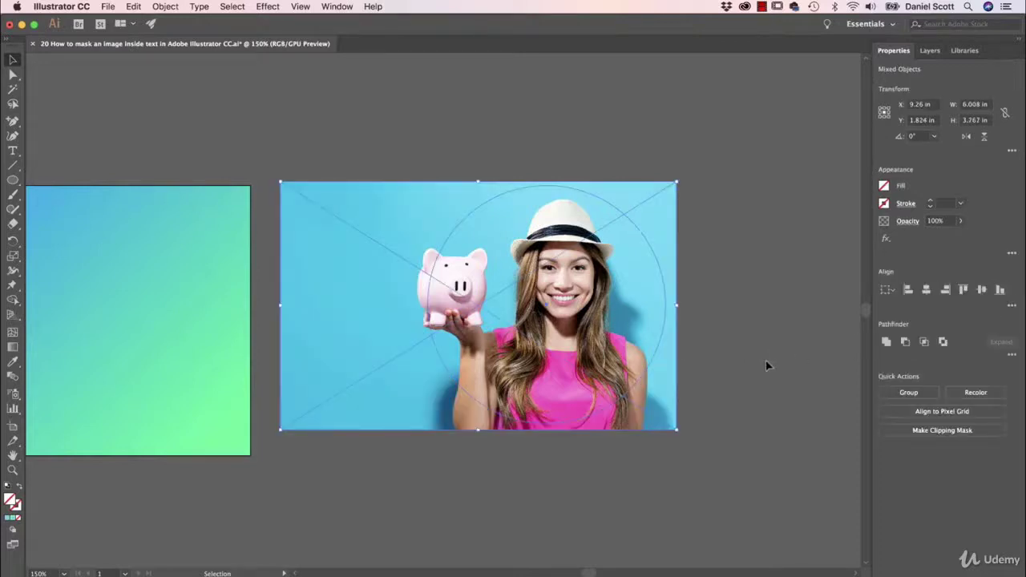
{"action": "left_click", "coordinate": [770, 372]}
{"action": "left_click_drag", "start_coordinate": [567, 216], "coordinate": [609, 328]}
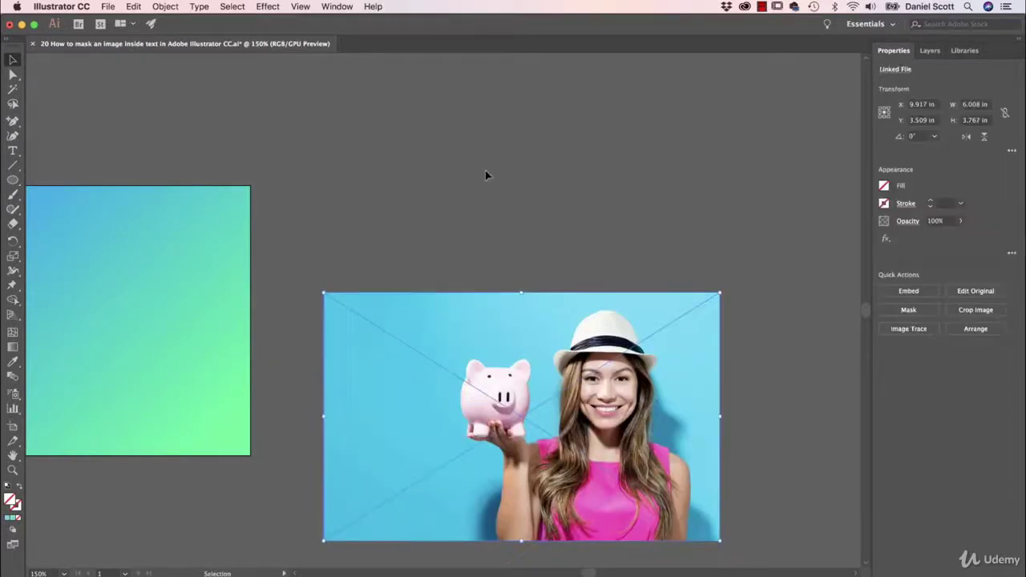
{"action": "left_click_drag", "start_coordinate": [485, 171], "coordinate": [579, 268]}
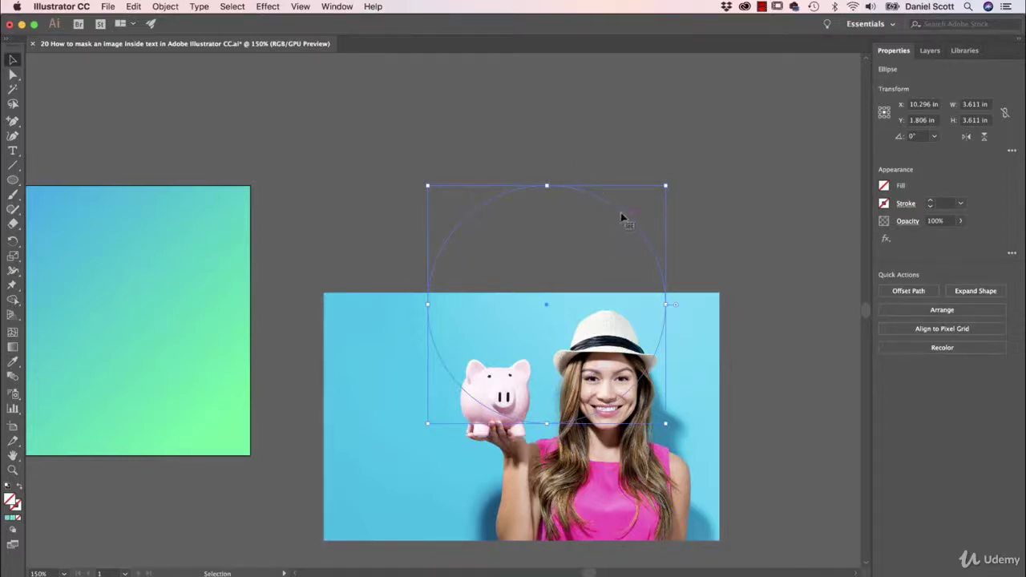
{"action": "left_click", "coordinate": [338, 186]}
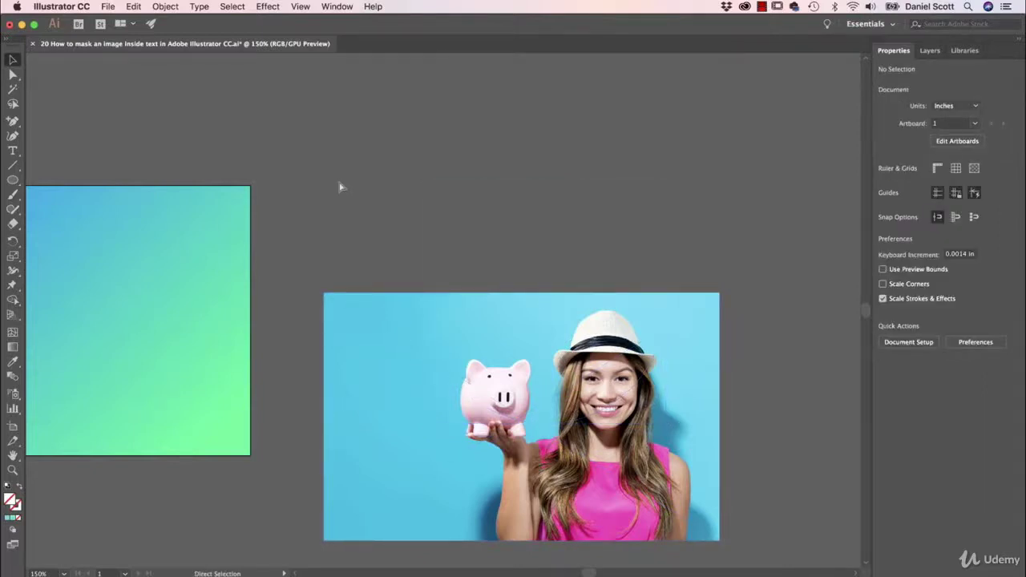
Restore the clipped photo inside the circle as it was before the mask was released
{"action": "key", "text": "super+a"}
{"action": "key", "text": "super+7"}
{"action": "left_click", "coordinate": [397, 178]}
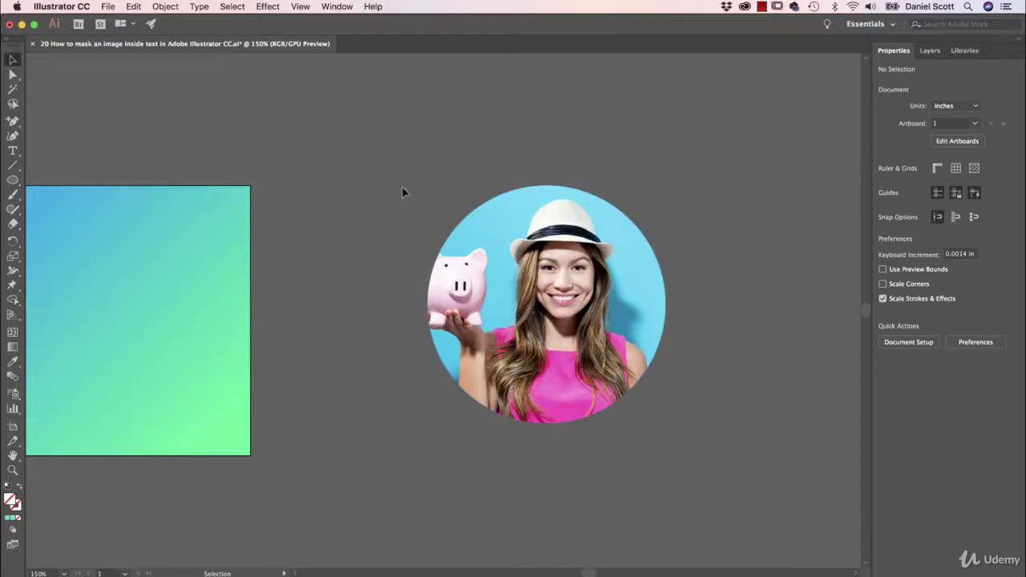
Draw an orange-filled circle in the empty space above the artboard and scale it to about 1.12 in wide
{"action": "key", "text": "space"}
{"action": "left_click_drag", "start_coordinate": [380, 144], "coordinate": [534, 284]}
{"action": "left_click", "coordinate": [17, 182]}
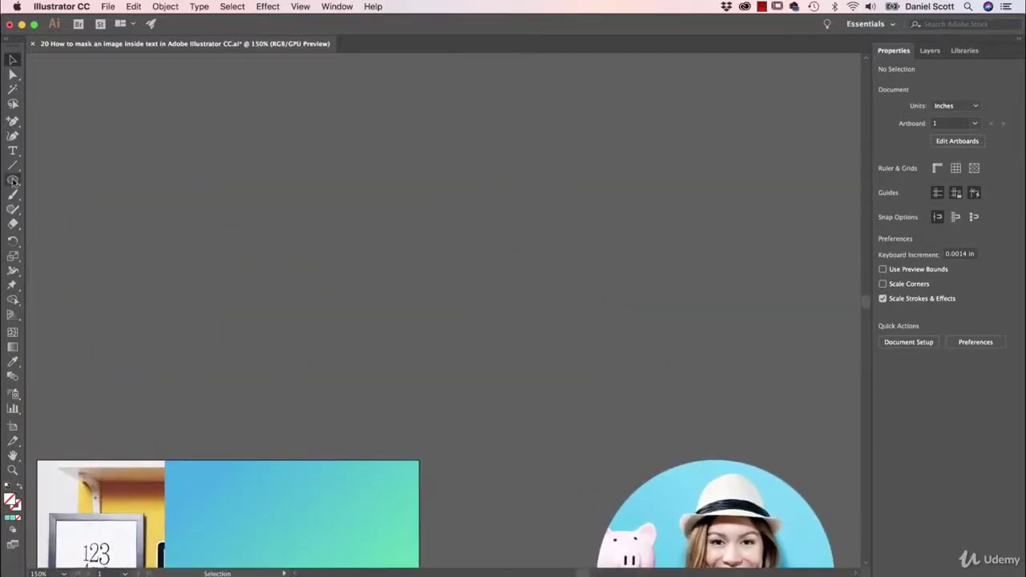
{"action": "mouse_move", "coordinate": [360, 75]}
{"action": "left_mouse_down"}
{"action": "mouse_move", "coordinate": [391, 90]}
{"action": "mouse_move", "coordinate": [450, 165]}
{"action": "left_mouse_up"}
{"action": "left_click", "coordinate": [885, 186]}
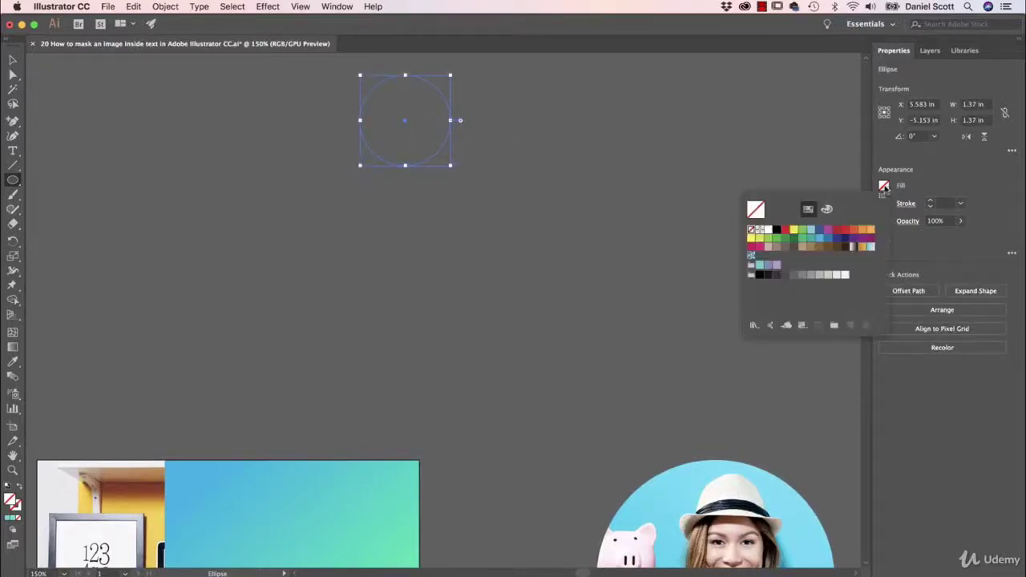
{"action": "left_click", "coordinate": [856, 234]}
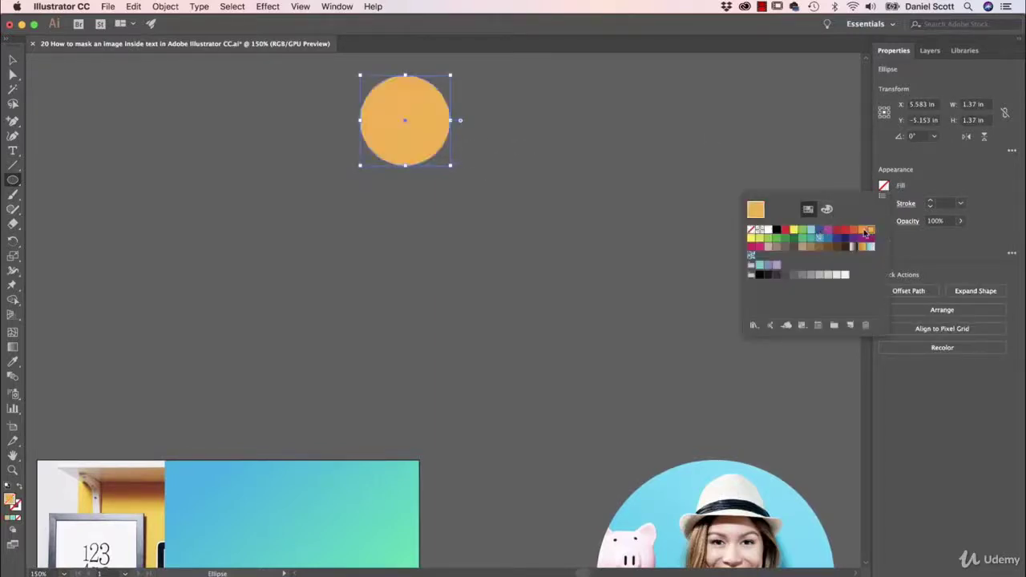
{"action": "left_click", "coordinate": [530, 163]}
{"action": "left_click", "coordinate": [44, 149]}
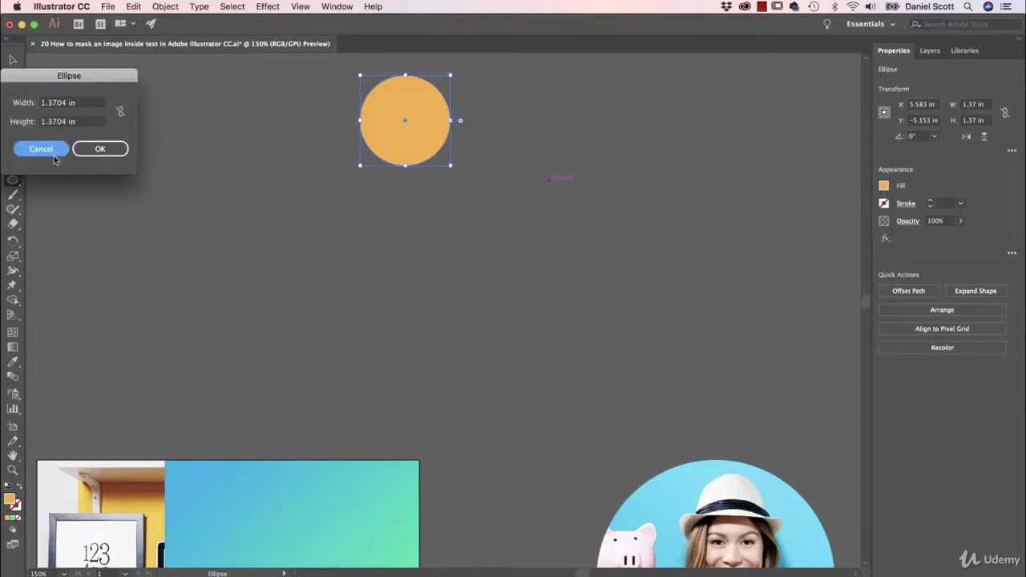
{"action": "left_click", "coordinate": [13, 62]}
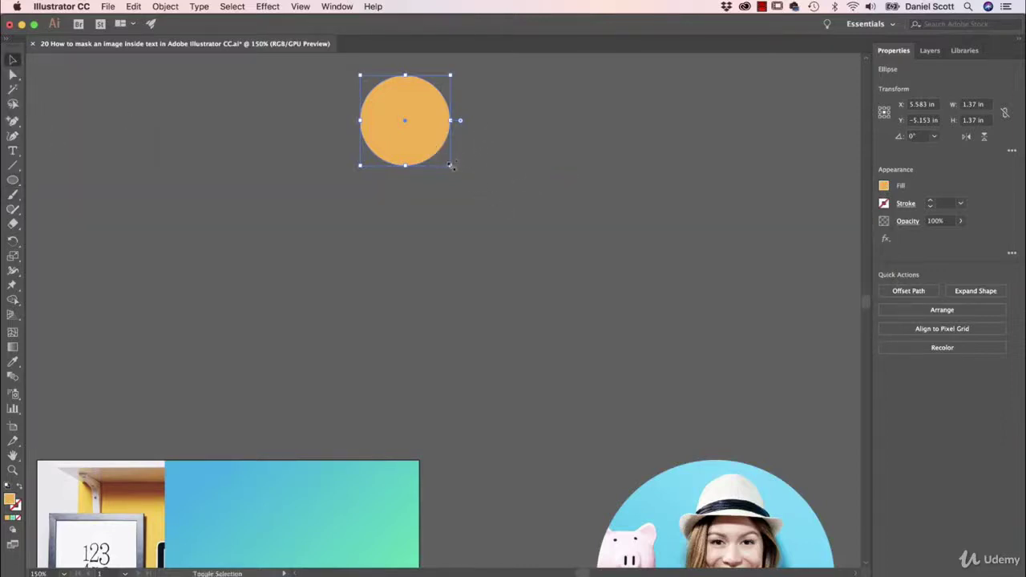
{"action": "left_click_drag", "start_coordinate": [452, 163], "coordinate": [433, 150]}
Paste a copy of the orange circle and undo the paste
{"action": "key", "text": "super+c"}
{"action": "key", "text": "super+v"}
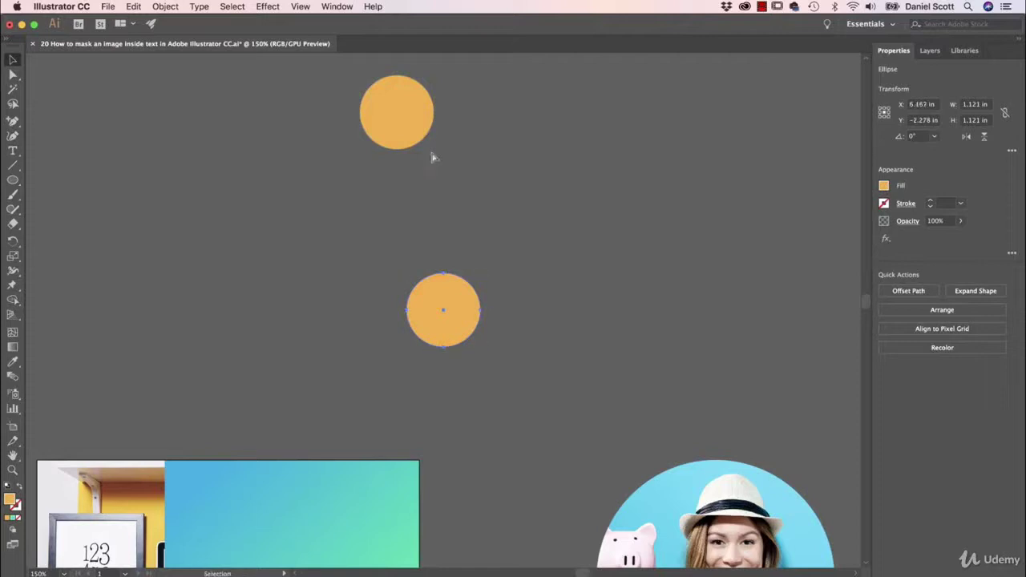
{"action": "key", "text": "super+z"}
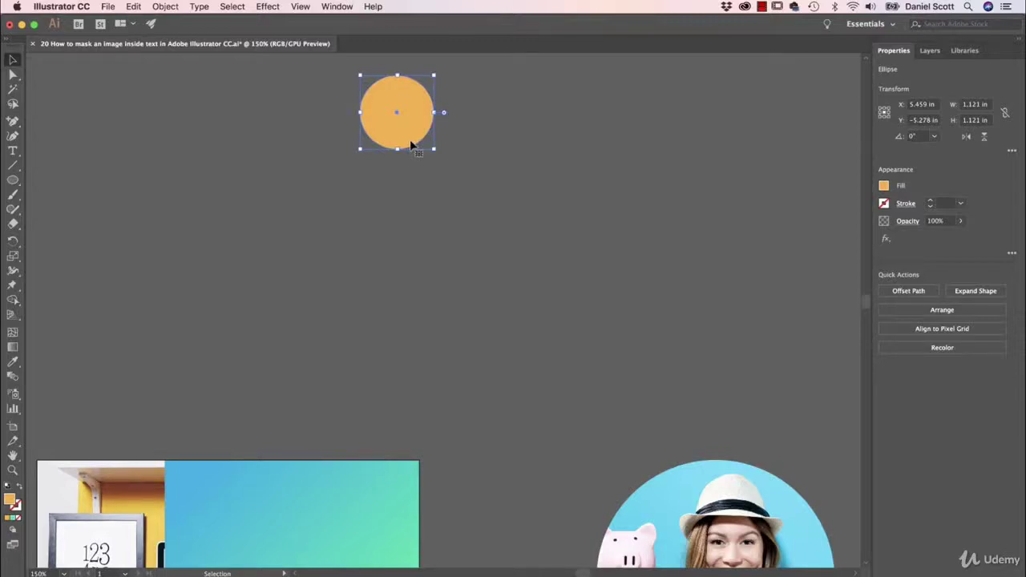
Duplicate the orange circle straight down into an evenly spaced column of four circles and group them
{"action": "left_click_drag", "start_coordinate": [417, 111], "coordinate": [409, 381]}
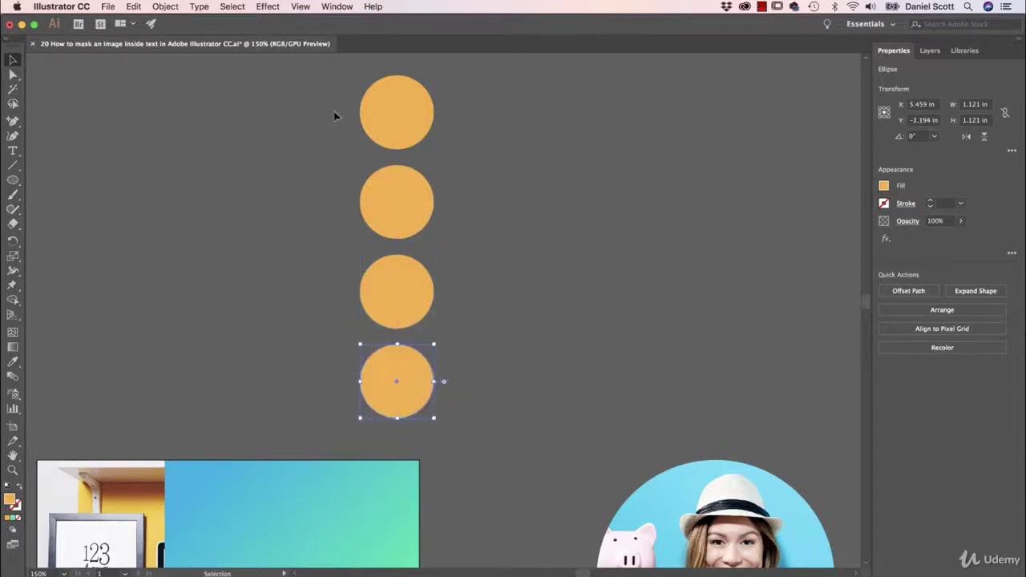
{"action": "left_click_drag", "start_coordinate": [337, 115], "coordinate": [442, 391]}
{"action": "key", "text": "super+g"}
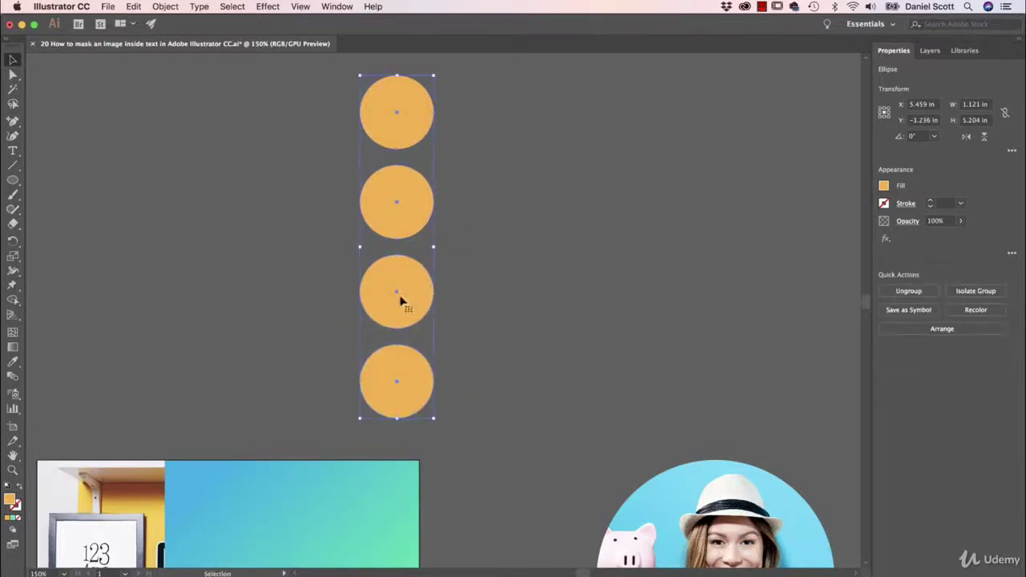
Duplicate the grouped column three times to the right, evenly spaced, to form a four-by-four grid of circles
{"action": "left_click_drag", "start_coordinate": [409, 308], "coordinate": [486, 318]}
{"action": "left_click_drag", "start_coordinate": [486, 319], "coordinate": [655, 330]}
{"action": "left_click", "coordinate": [621, 326]}
{"action": "left_click", "coordinate": [564, 318]}
{"action": "left_click", "coordinate": [735, 268]}
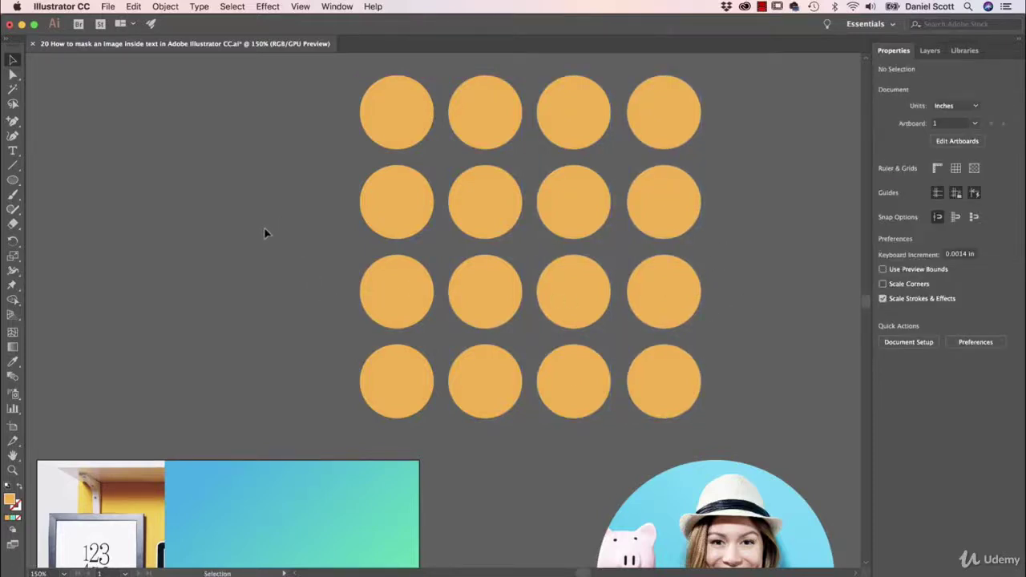
Place Color Bomb.jpg as a linked image over the circle grid at about 6.96 by 5.96 in and send it to the back
{"action": "key", "text": "super+shift+p"}
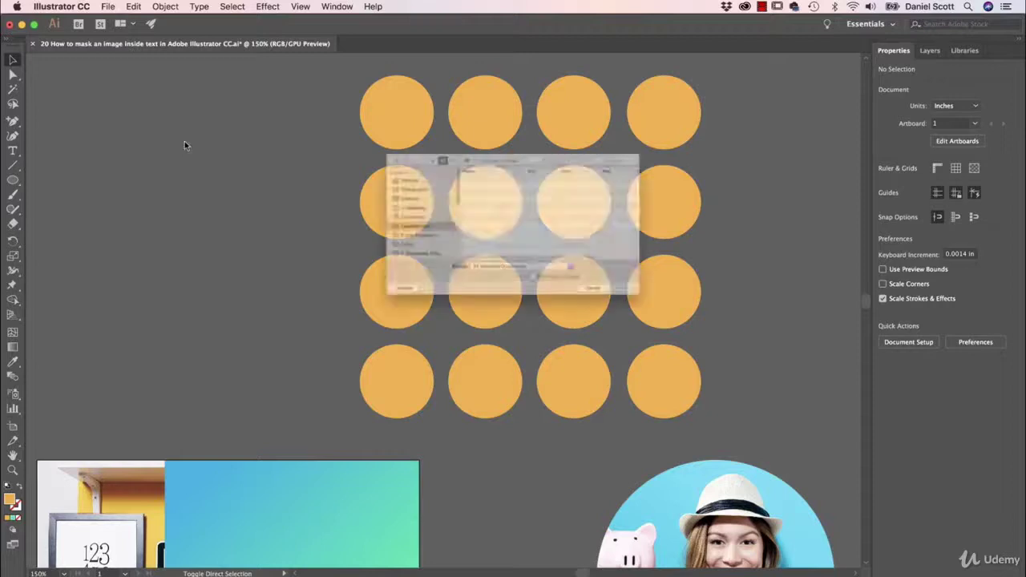
{"action": "left_click", "coordinate": [475, 171]}
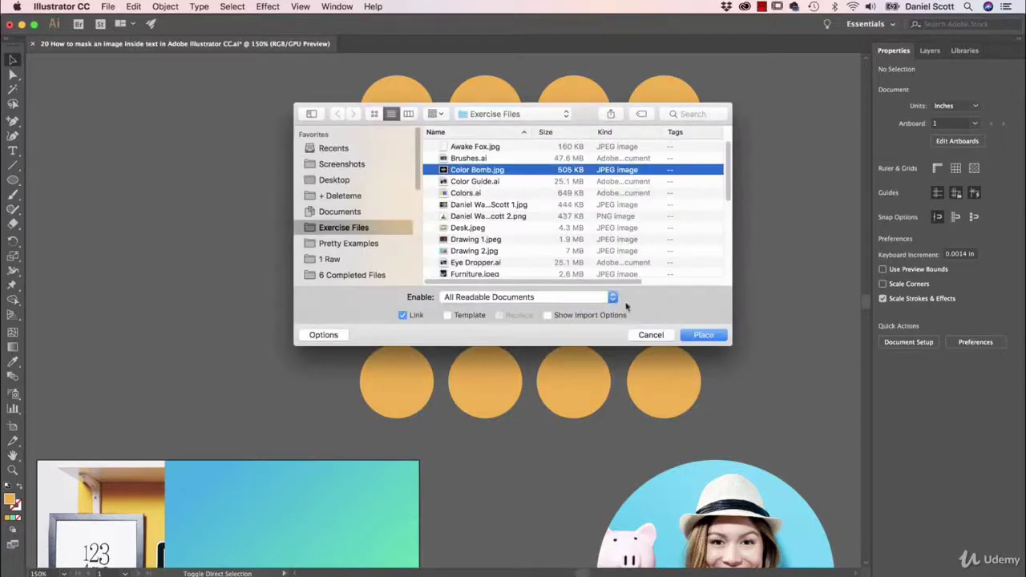
{"action": "left_click", "coordinate": [703, 336]}
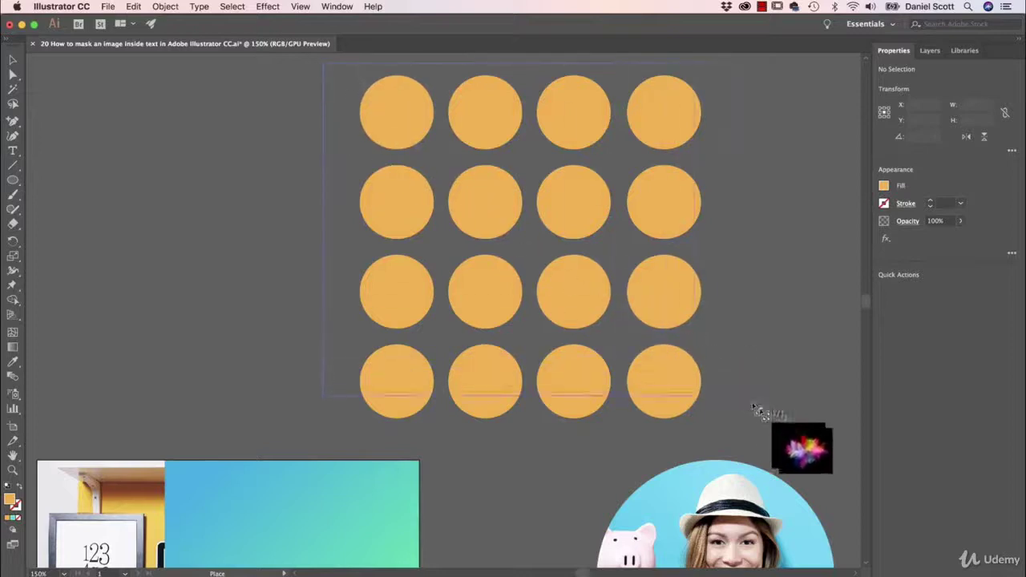
{"action": "left_click", "coordinate": [750, 371]}
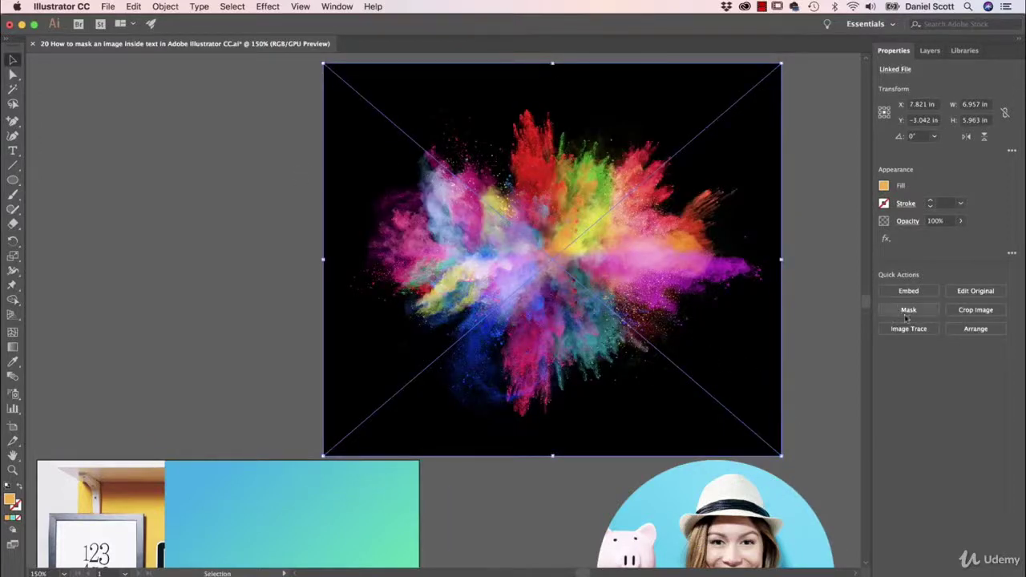
{"action": "left_click", "coordinate": [968, 330]}
{"action": "left_click", "coordinate": [880, 374]}
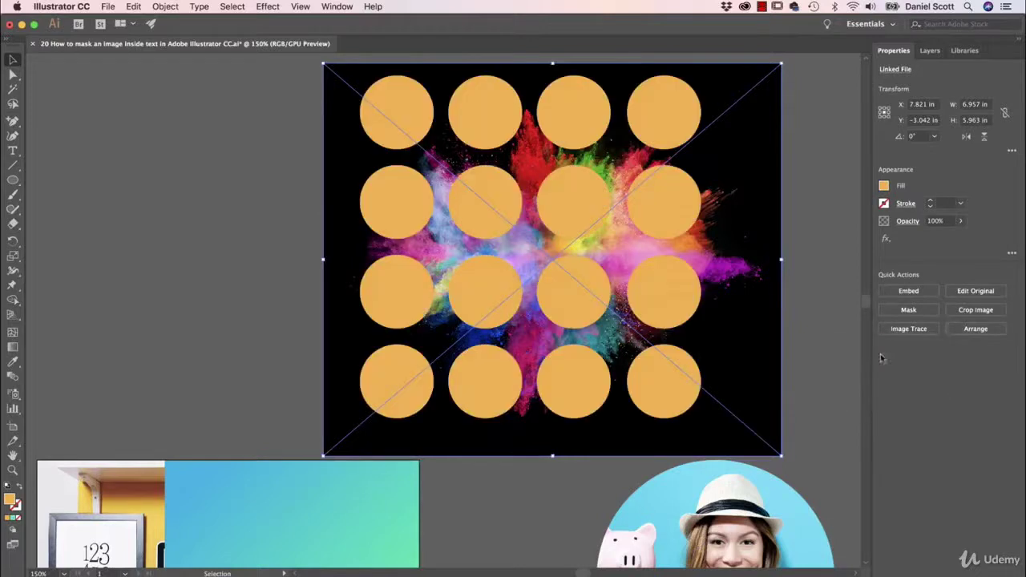
Try to make a clipping mask from the grouped circle columns and the color explosion image, and undo it
{"action": "scroll", "coordinate": [625, 386], "scroll_direction": "right", "scroll_amount": 5}
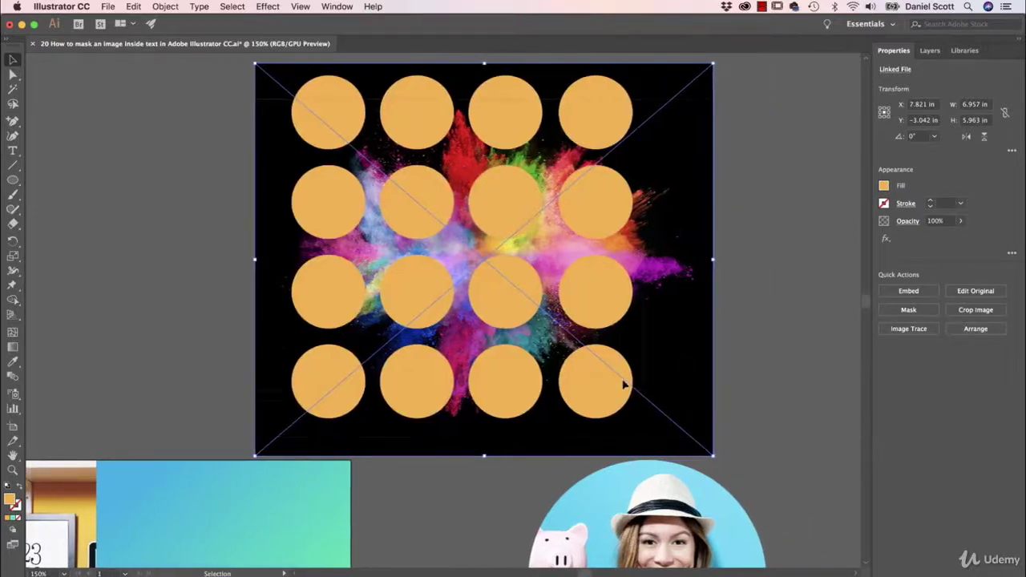
{"action": "key", "text": "super+a"}
{"action": "left_click", "coordinate": [942, 430]}
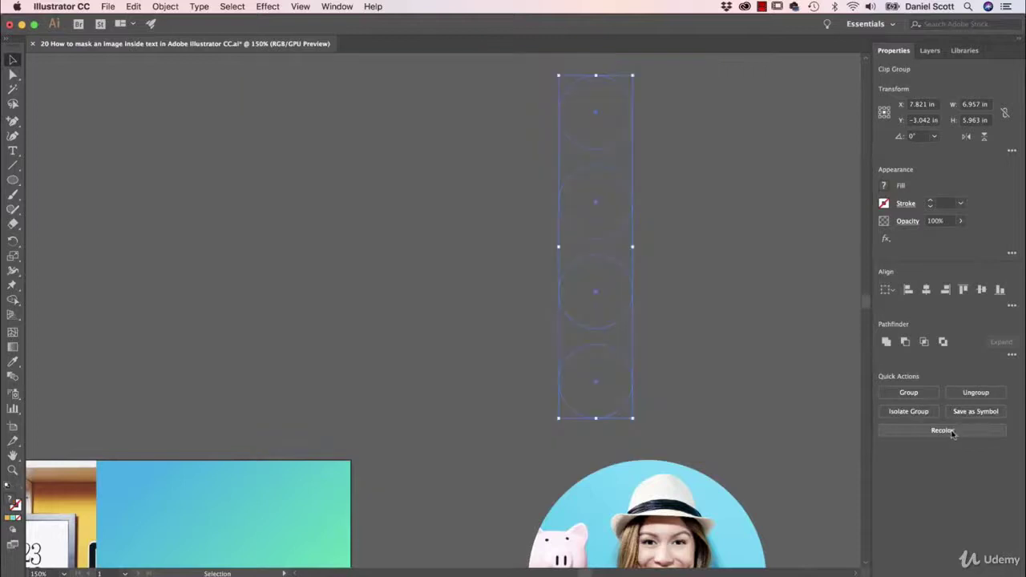
{"action": "key", "text": "super+z"}
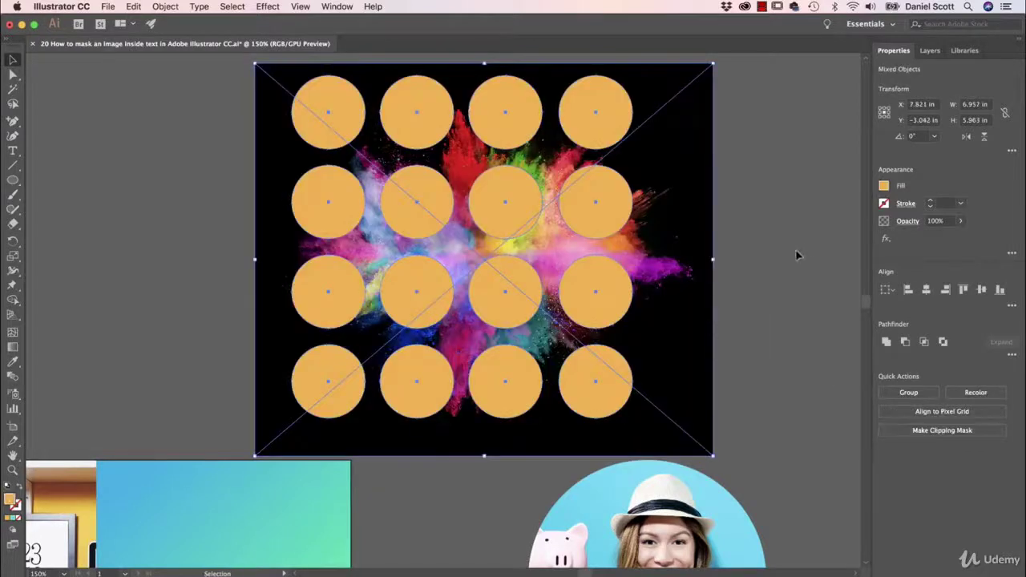
{"action": "left_click", "coordinate": [770, 258]}
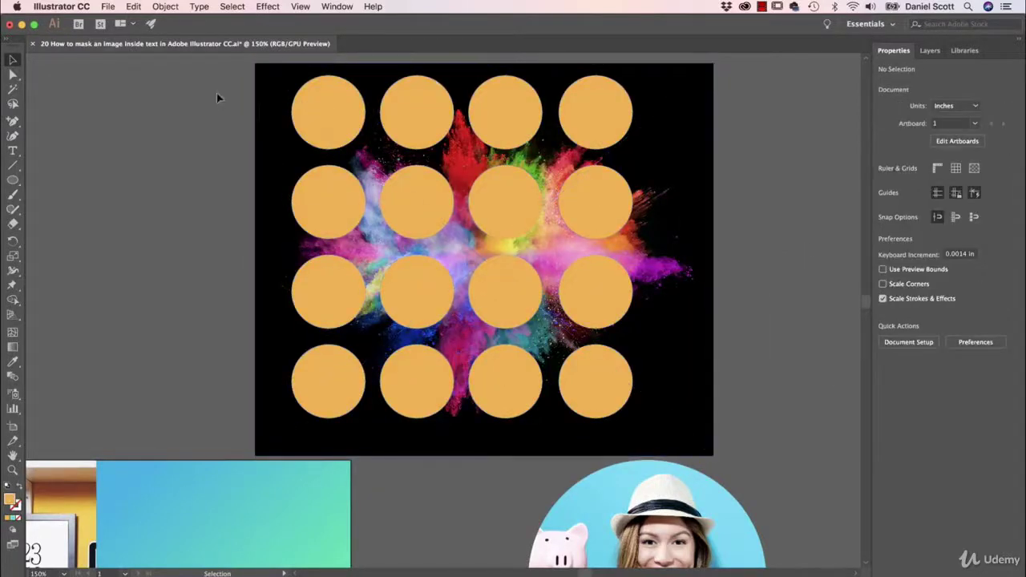
Select all sixteen circles without the background image and combine them into one compound path
{"action": "key", "text": "super+a"}
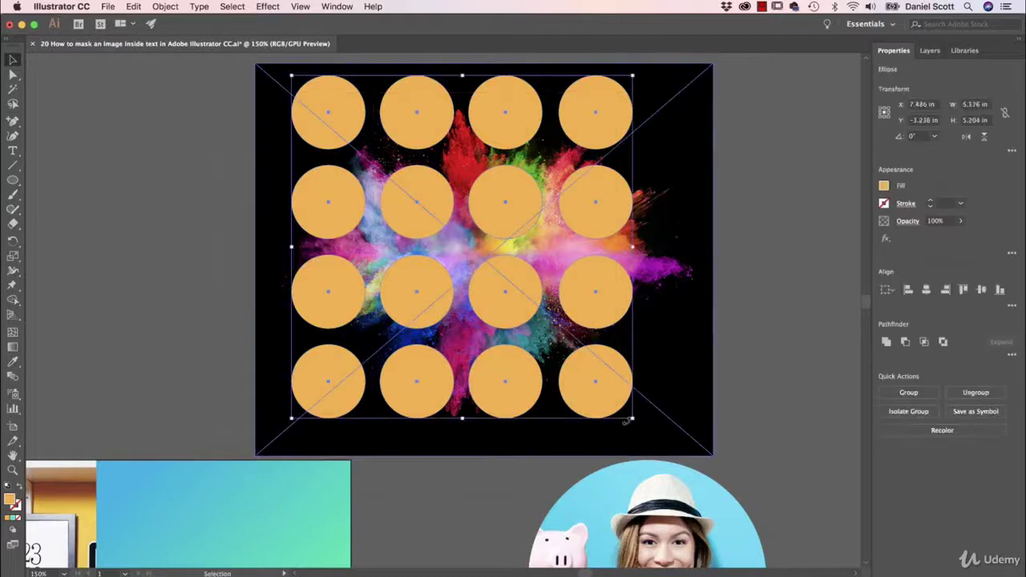
{"action": "left_click", "coordinate": [622, 421], "text": "shift"}
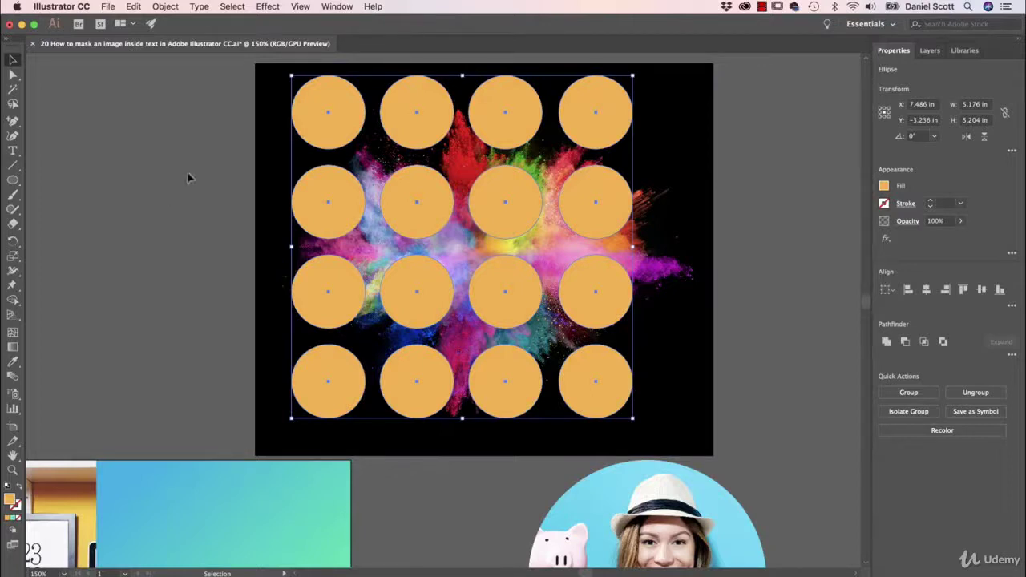
{"action": "left_click", "coordinate": [166, 6]}
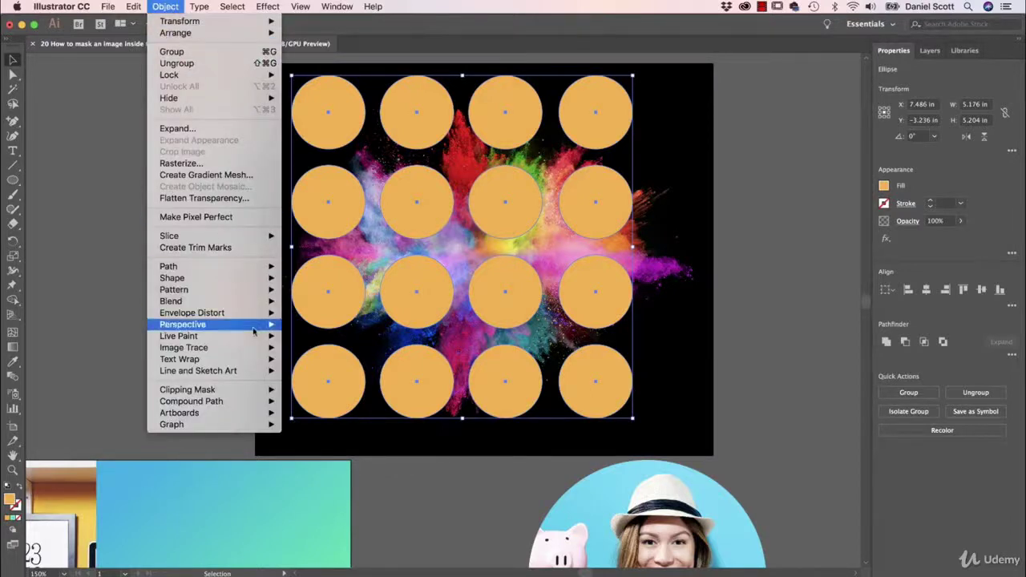
{"action": "mouse_move", "coordinate": [239, 403]}
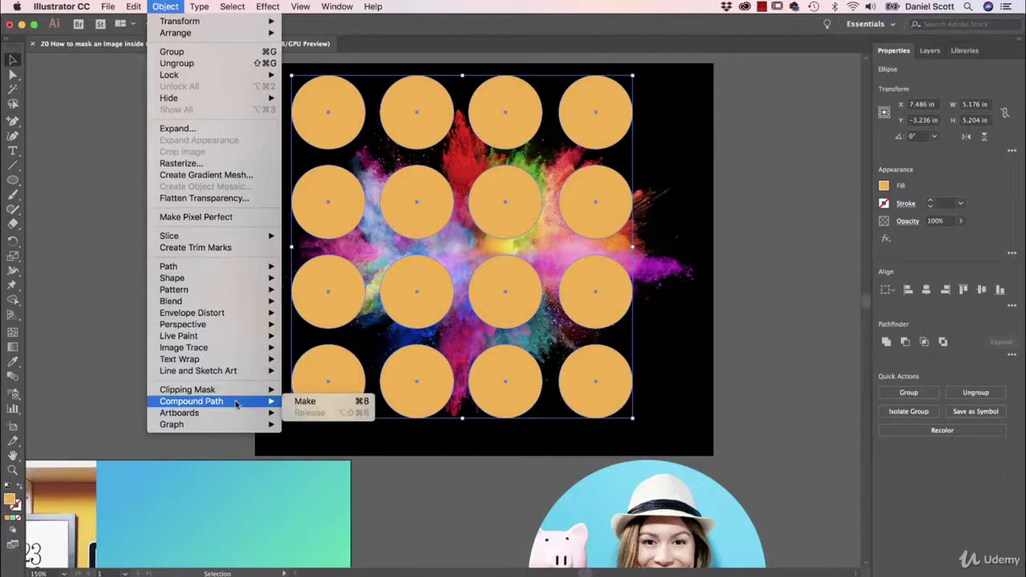
{"action": "left_click", "coordinate": [309, 404]}
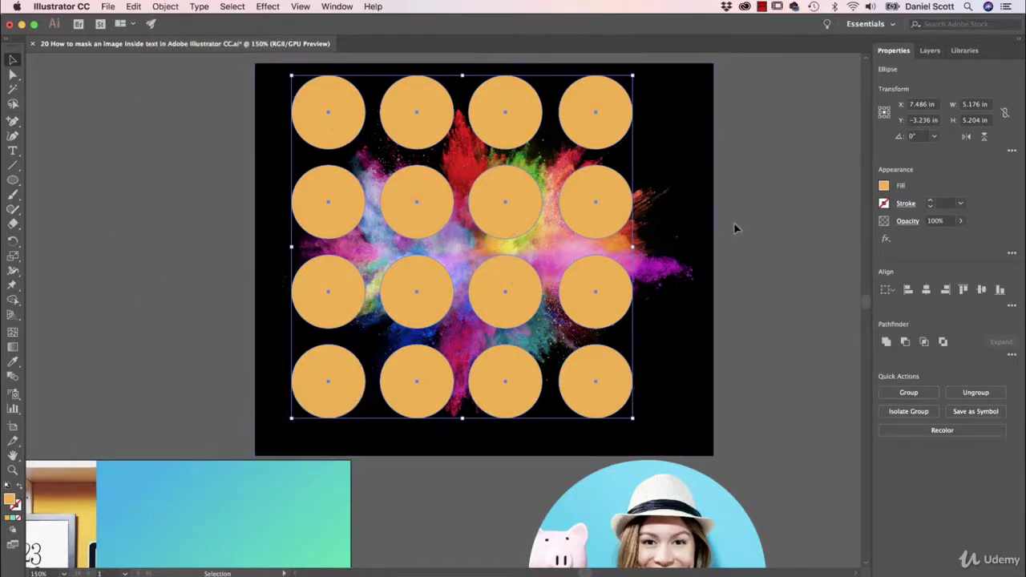
Make a clipping mask from the compound circle grid and the color explosion image, and deselect the result
{"action": "left_click", "coordinate": [693, 227]}
{"action": "left_click", "coordinate": [607, 278], "text": "shift"}
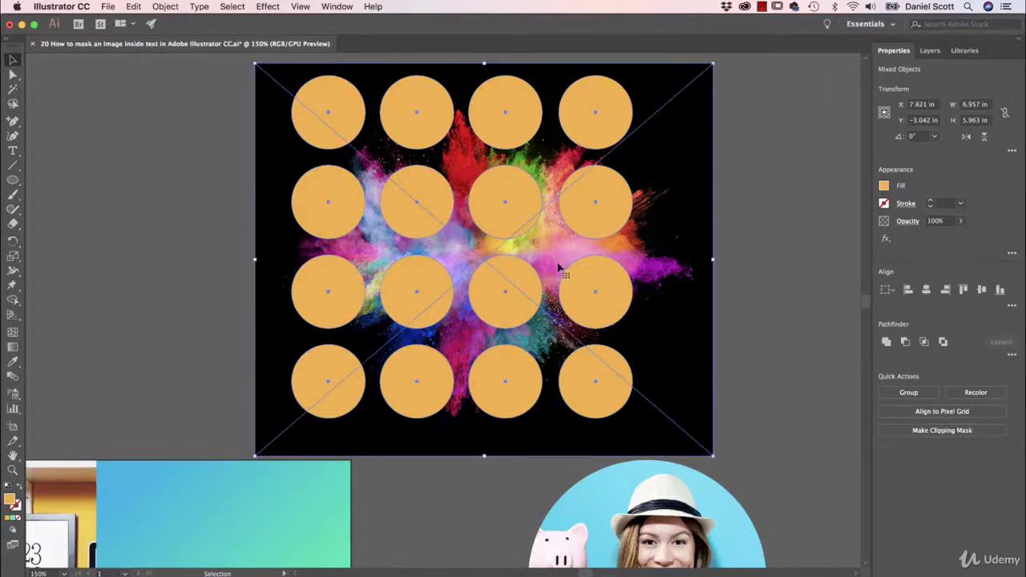
{"action": "left_click", "coordinate": [920, 430]}
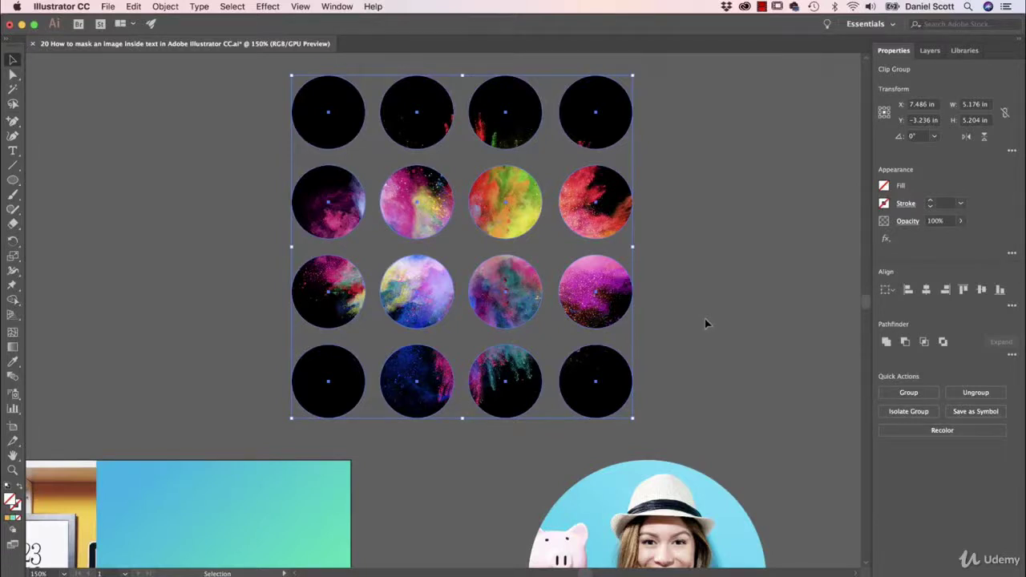
{"action": "left_click", "coordinate": [161, 214]}
{"action": "key", "text": "space"}
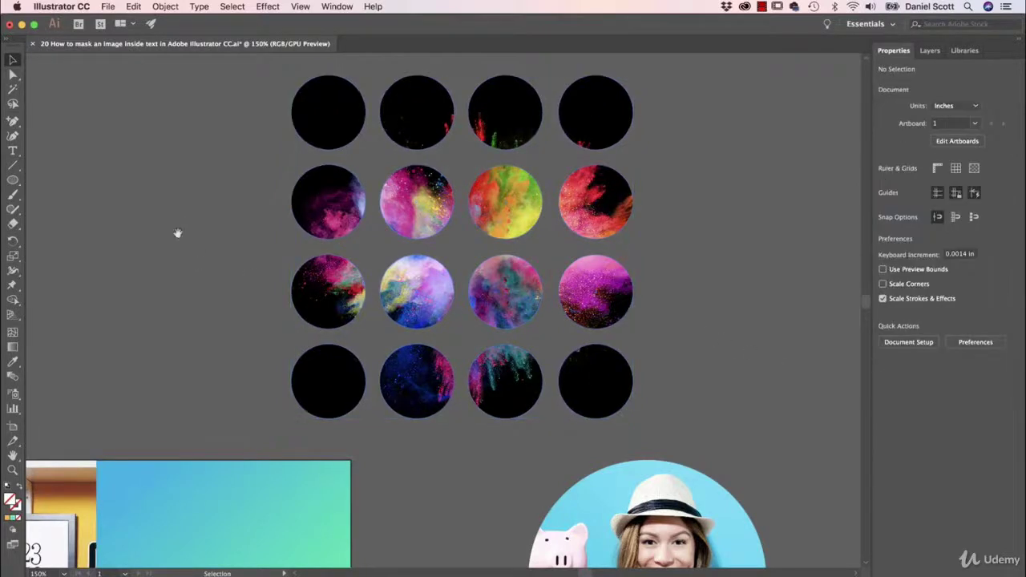
{"action": "left_click_drag", "start_coordinate": [218, 212], "coordinate": [673, 264]}
{"action": "left_click_drag", "start_coordinate": [478, 268], "coordinate": [532, 288]}
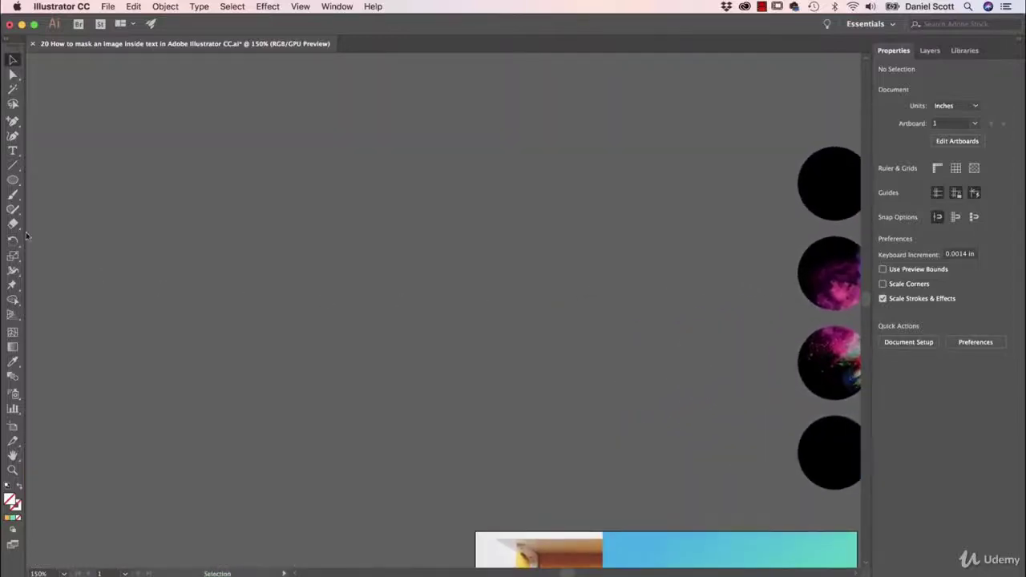
Show the TYPE layer and move the black BOOM! text up into the empty area above the other lettering
{"action": "left_click", "coordinate": [930, 51]}
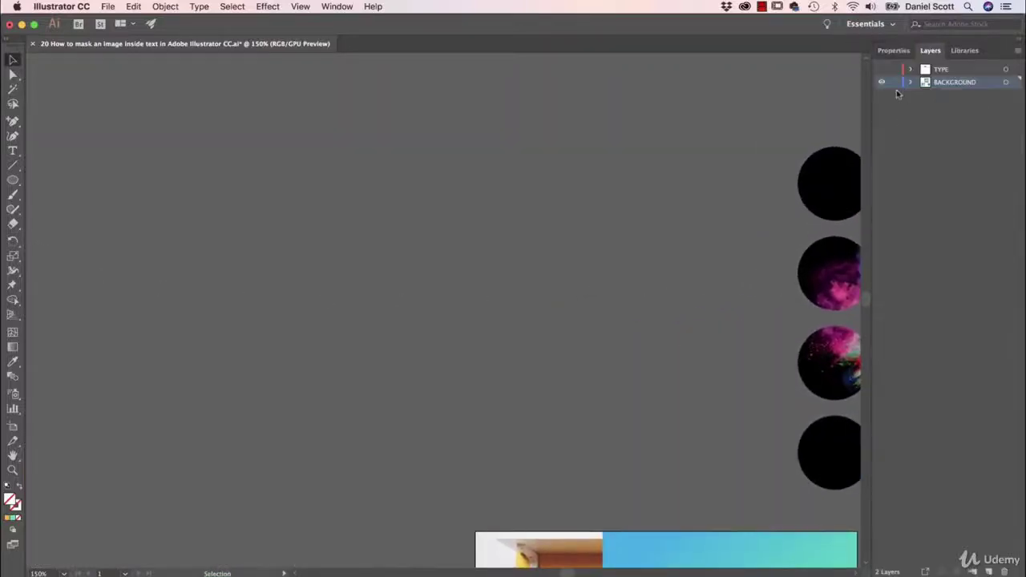
{"action": "left_click", "coordinate": [883, 70]}
{"action": "left_click", "coordinate": [479, 318]}
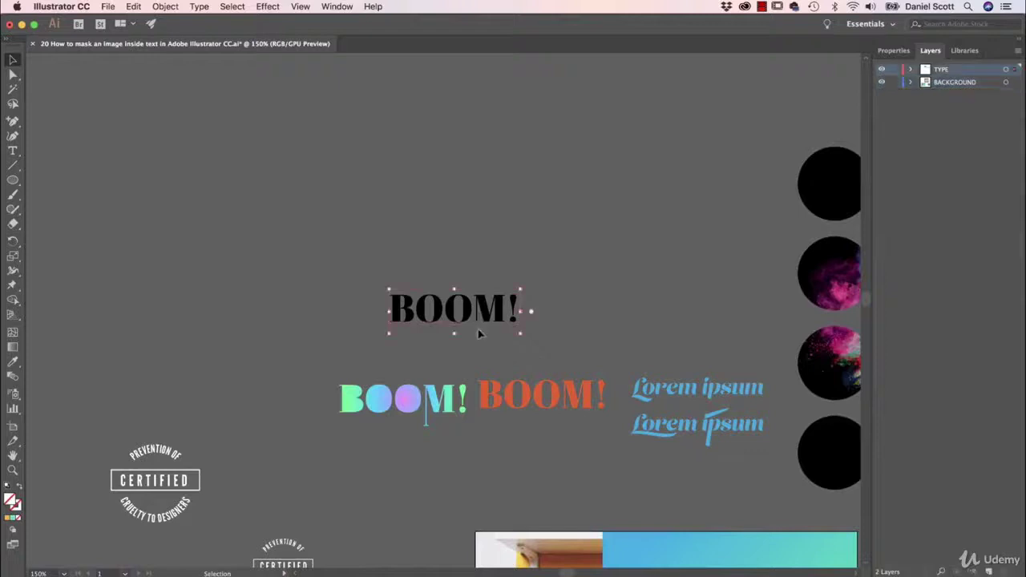
{"action": "left_click_drag", "start_coordinate": [478, 316], "coordinate": [473, 241]}
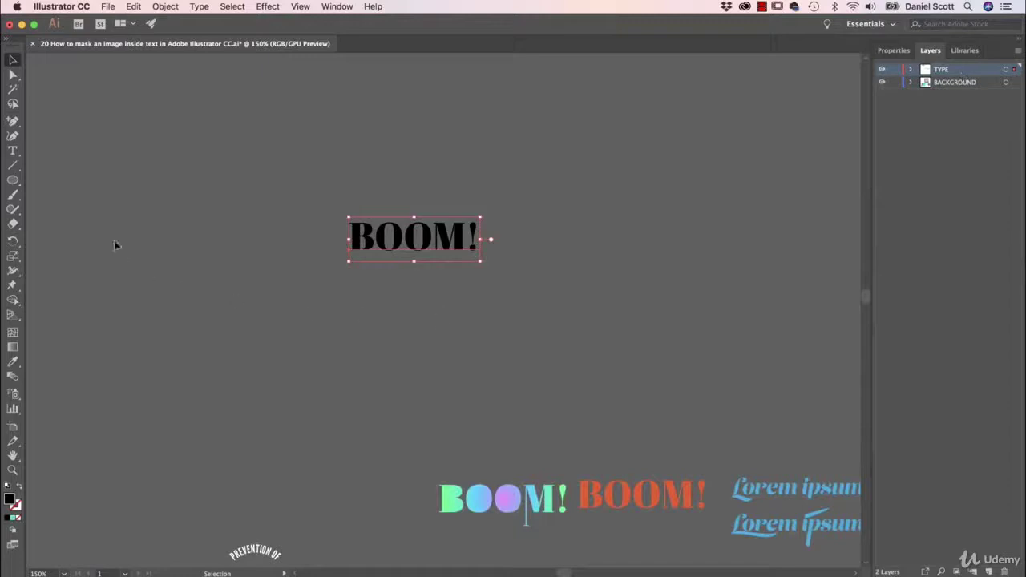
{"action": "left_click", "coordinate": [145, 255]}
Place Color Bomb.jpg as a linked image over the black BOOM! text
{"action": "key", "text": "shift+super+p"}
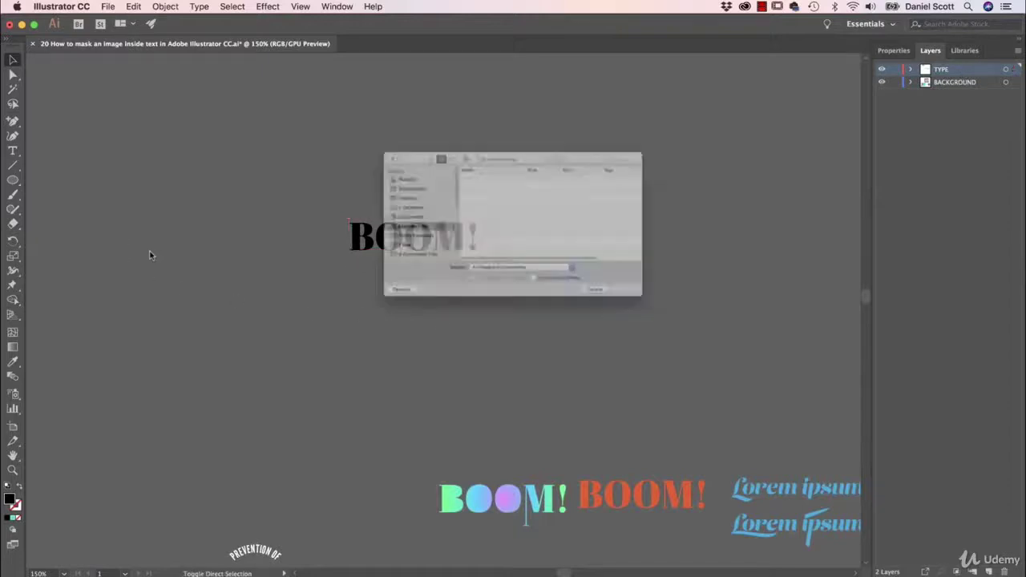
{"action": "left_click", "coordinate": [649, 336]}
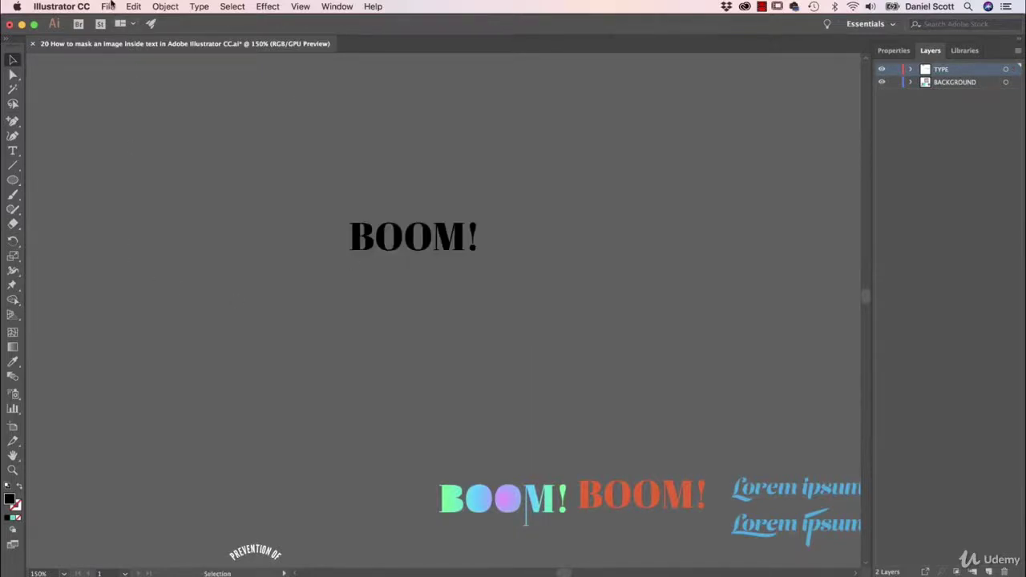
{"action": "left_click", "coordinate": [109, 7]}
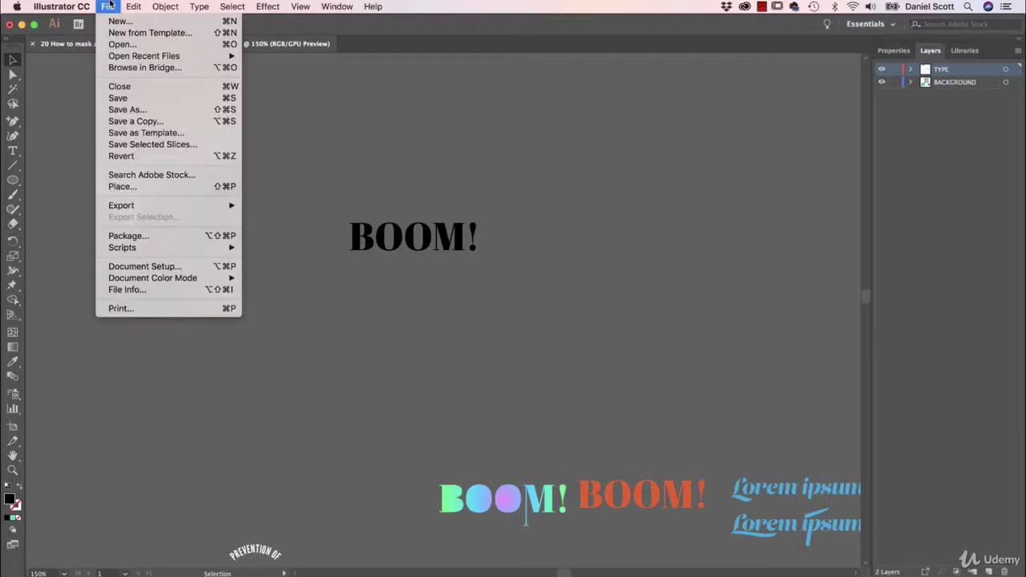
{"action": "left_click", "coordinate": [231, 190]}
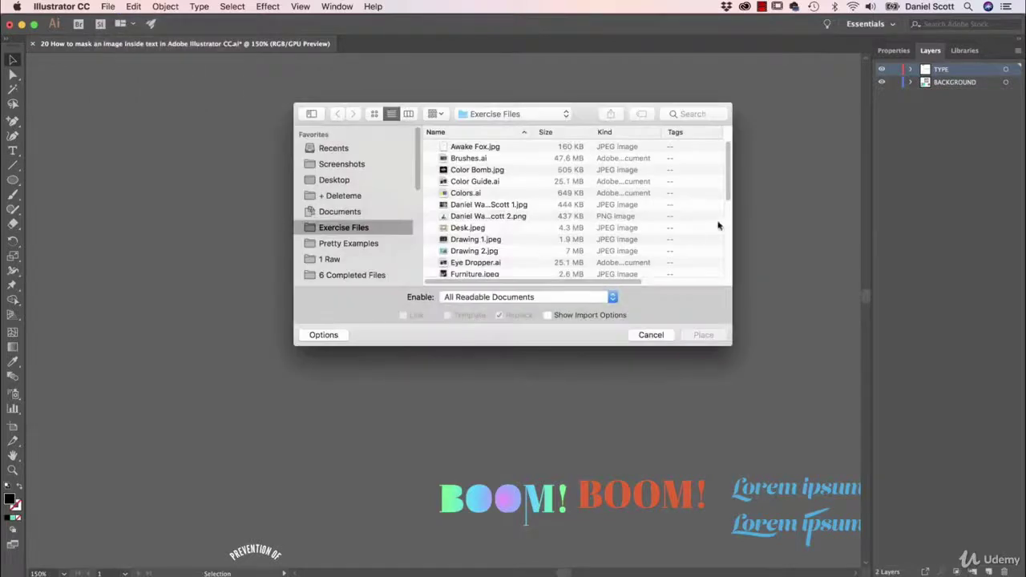
{"action": "left_click", "coordinate": [497, 169]}
{"action": "left_click", "coordinate": [703, 335]}
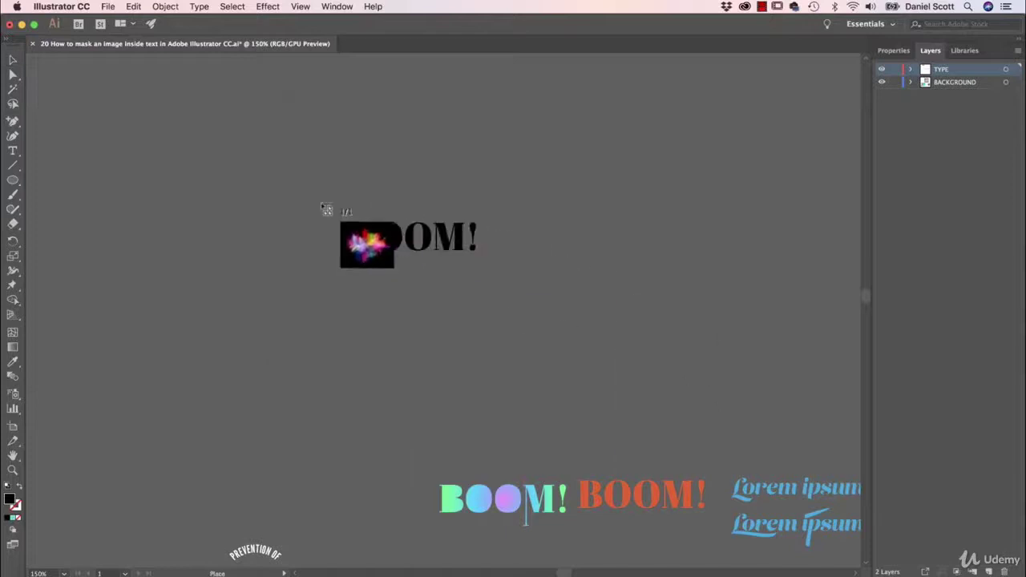
{"action": "left_click_drag", "start_coordinate": [571, 329], "coordinate": [798, 508]}
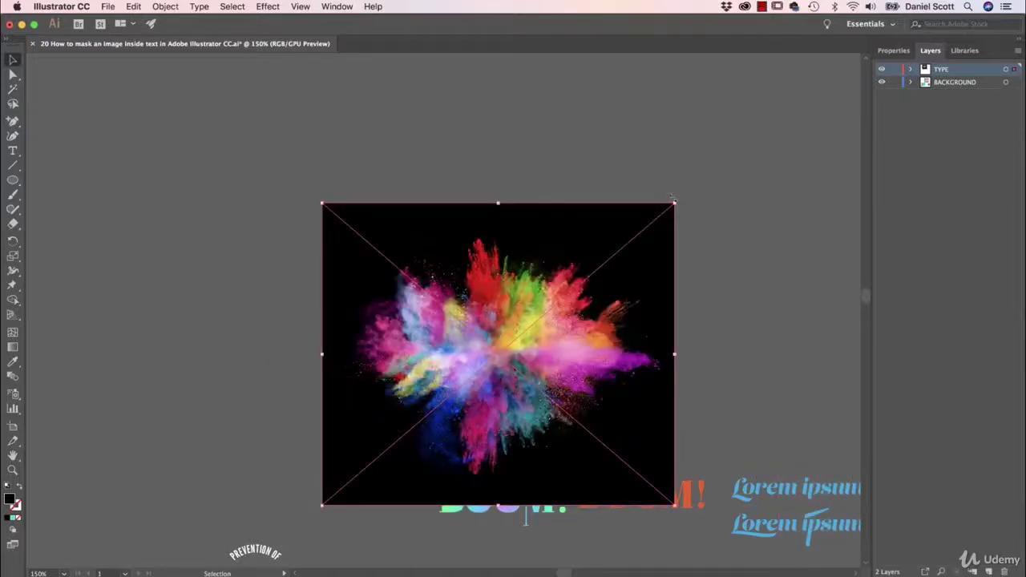
Enlarge the color explosion image to about 6.44 by 5.52 in around the BOOM! text and send it to the back
{"action": "left_click_drag", "start_coordinate": [675, 202], "coordinate": [747, 139]}
{"action": "left_click_drag", "start_coordinate": [709, 272], "coordinate": [692, 304]}
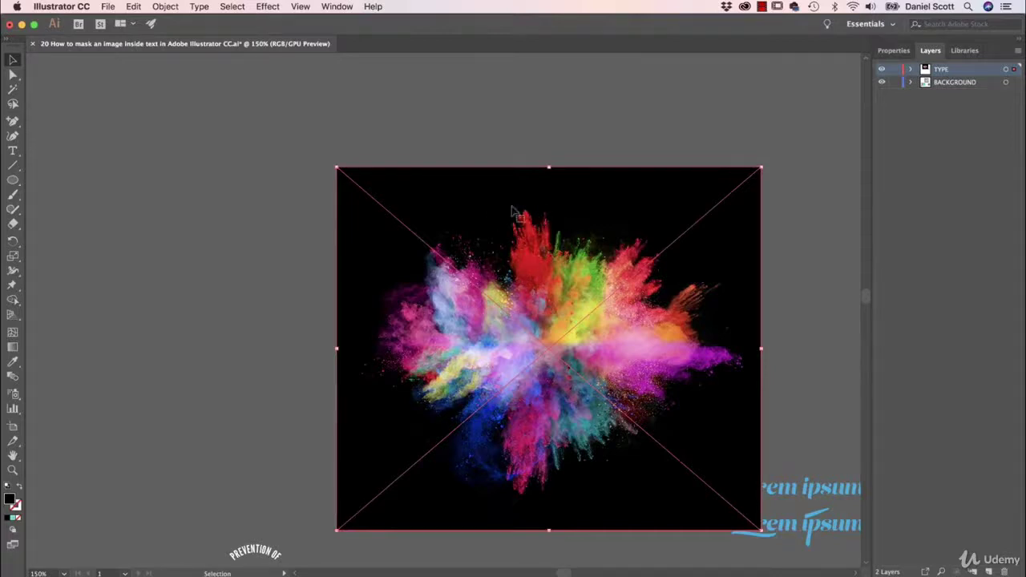
{"action": "left_click", "coordinate": [894, 50]}
{"action": "left_click", "coordinate": [989, 336]}
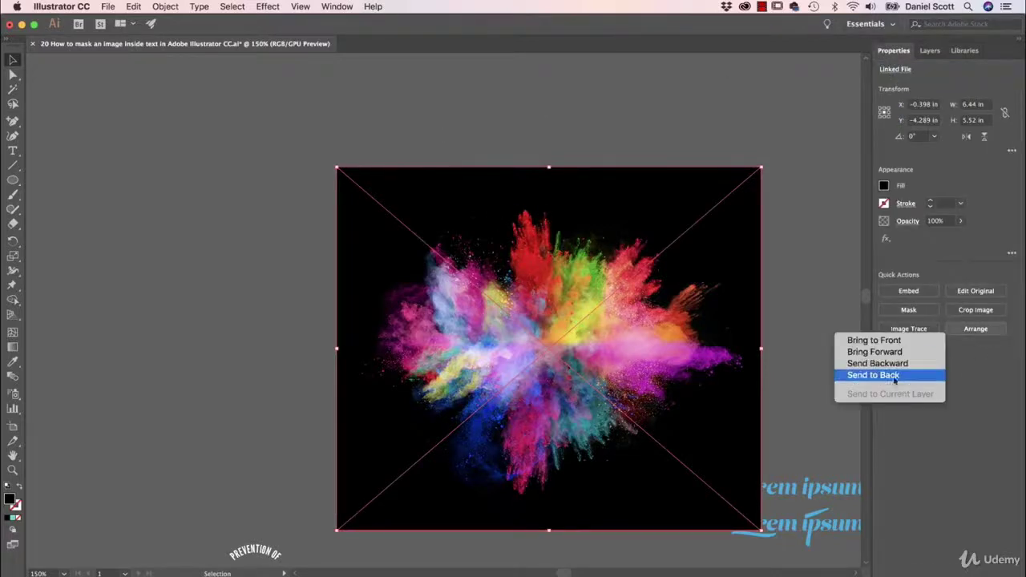
{"action": "left_click", "coordinate": [890, 377]}
Fill the BOOM! text with white and make a clipping mask from it and the color explosion image
{"action": "left_click", "coordinate": [441, 231]}
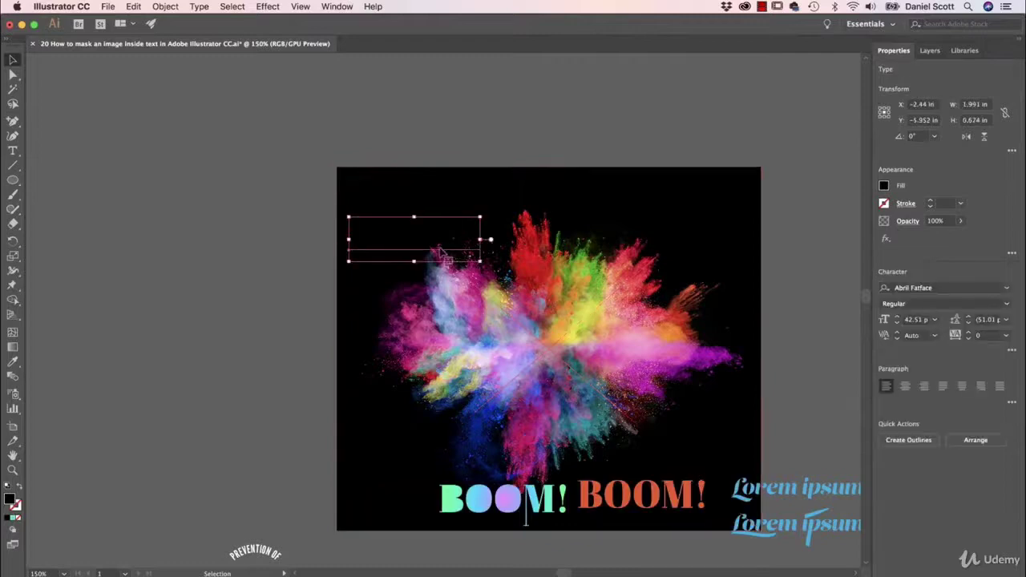
{"action": "left_click", "coordinate": [884, 188]}
{"action": "left_click", "coordinate": [768, 230]}
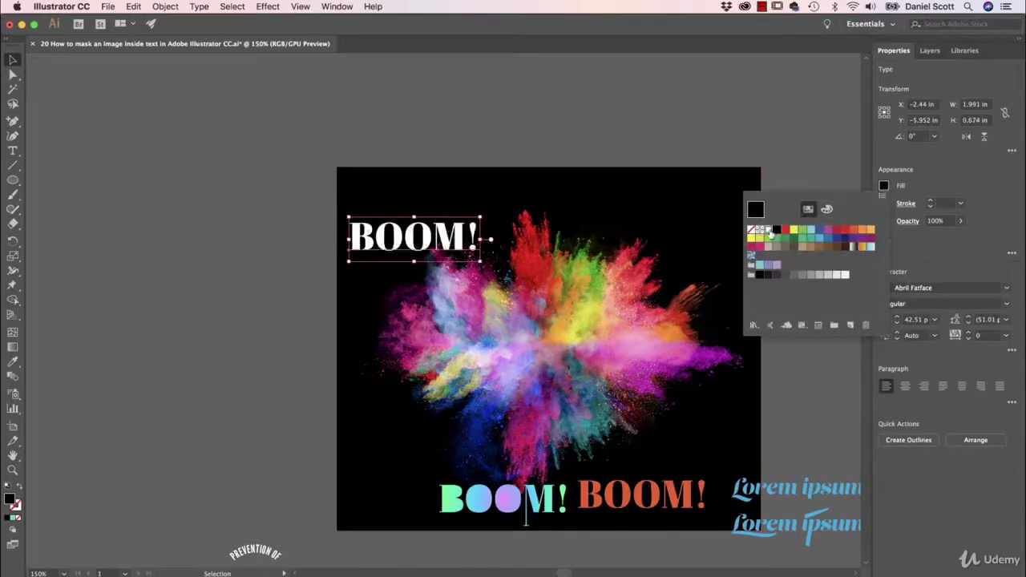
{"action": "left_click", "coordinate": [248, 241]}
{"action": "left_click_drag", "start_coordinate": [259, 203], "coordinate": [518, 310]}
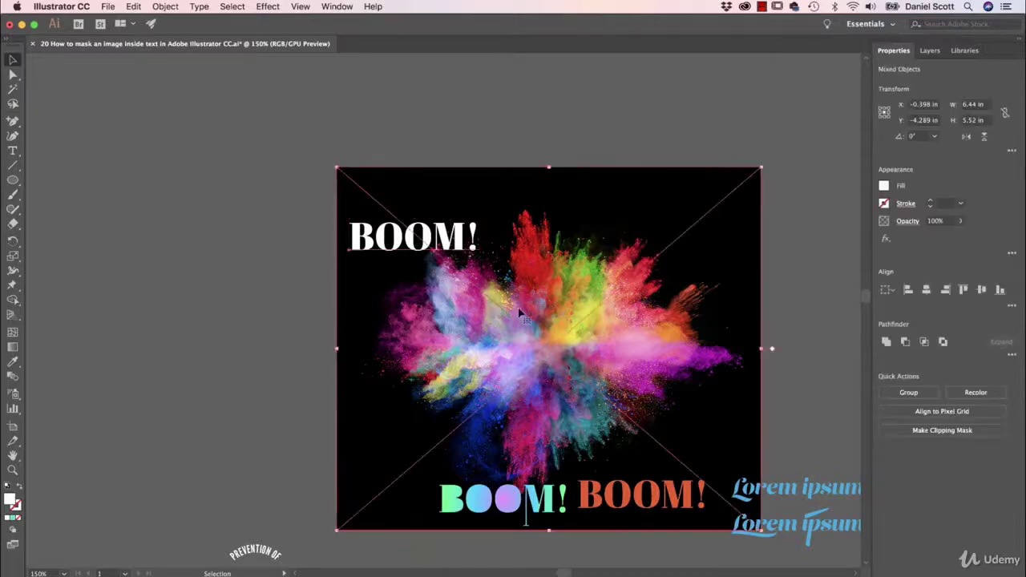
{"action": "left_click", "coordinate": [915, 431]}
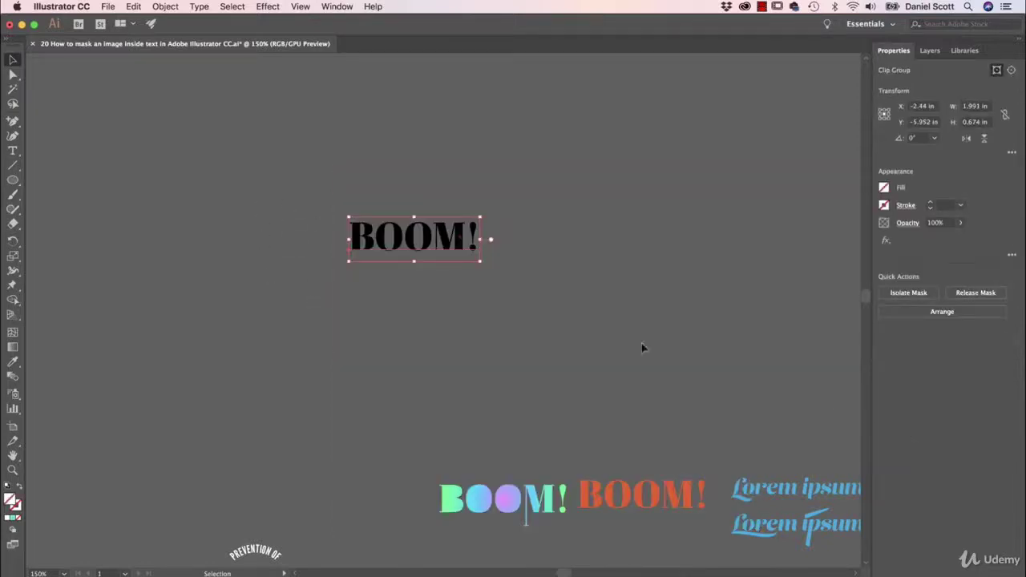
Examine up close how the color explosion image shows through the masked BOOM! letters
{"action": "key", "text": "super+plus"}
{"action": "key", "text": "super+plus"}
{"action": "key", "text": "super+plus"}
{"action": "key", "text": "super+plus"}
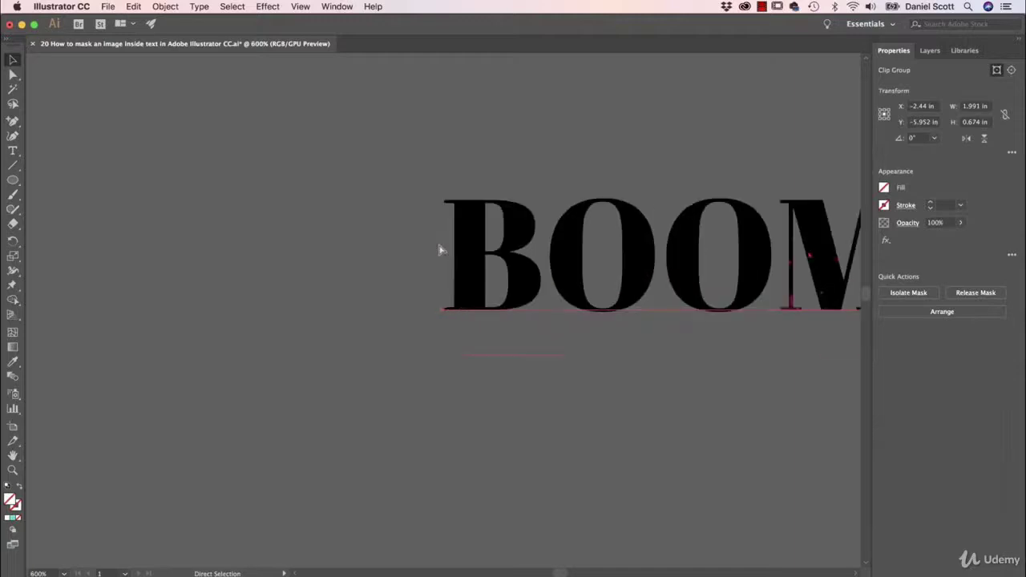
{"action": "key", "text": "space"}
{"action": "left_click_drag", "start_coordinate": [364, 227], "coordinate": [305, 284]}
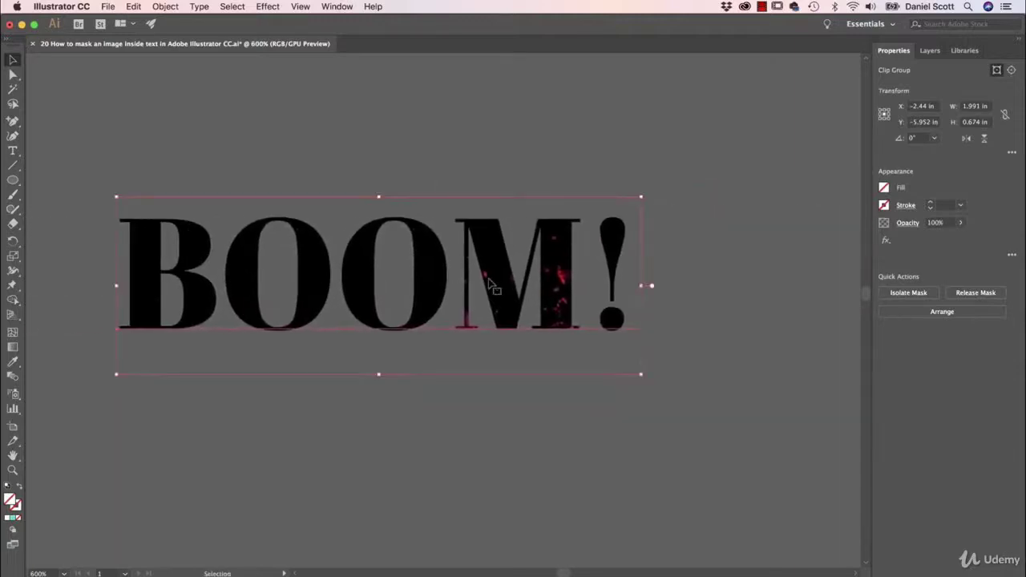
{"action": "key", "text": "a"}
{"action": "key", "text": "super+minus"}
{"action": "key", "text": "super+minus"}
{"action": "key", "text": "super+minus"}
{"action": "key", "text": "super+minus"}
{"action": "key", "text": "space"}
{"action": "left_click_drag", "start_coordinate": [555, 292], "coordinate": [509, 270]}
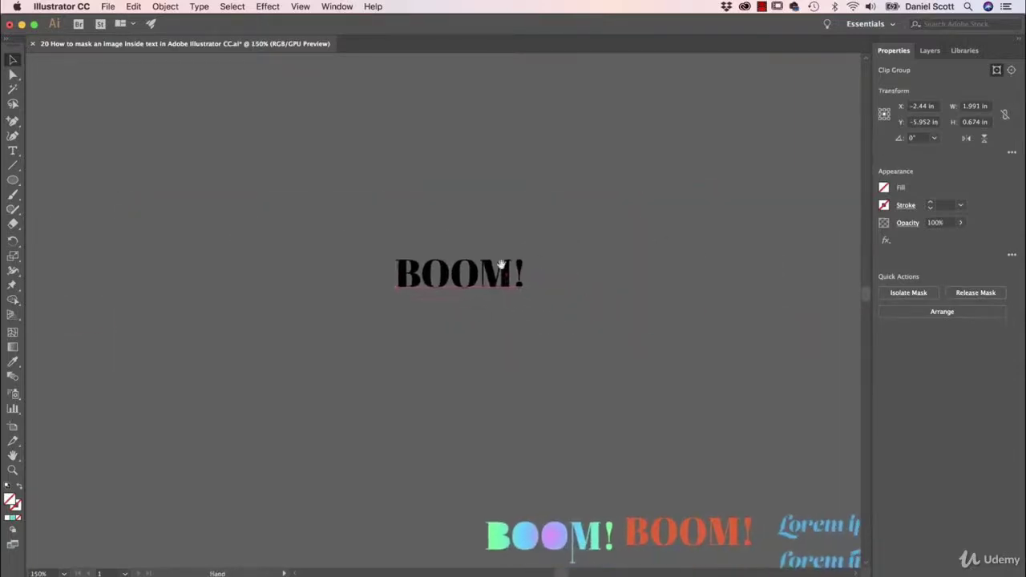
Add the lines "SHAKE, SHAKE," and "SHAKE THE ROOM!" below BOOM! in the live masked text and leave isolation mode
{"action": "double_click", "coordinate": [513, 282]}
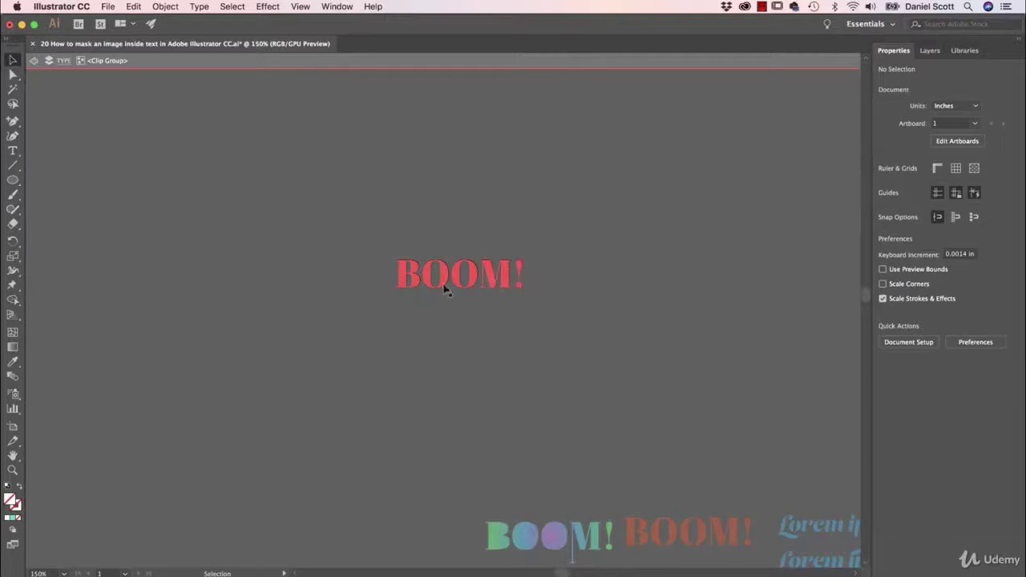
{"action": "double_click", "coordinate": [501, 283]}
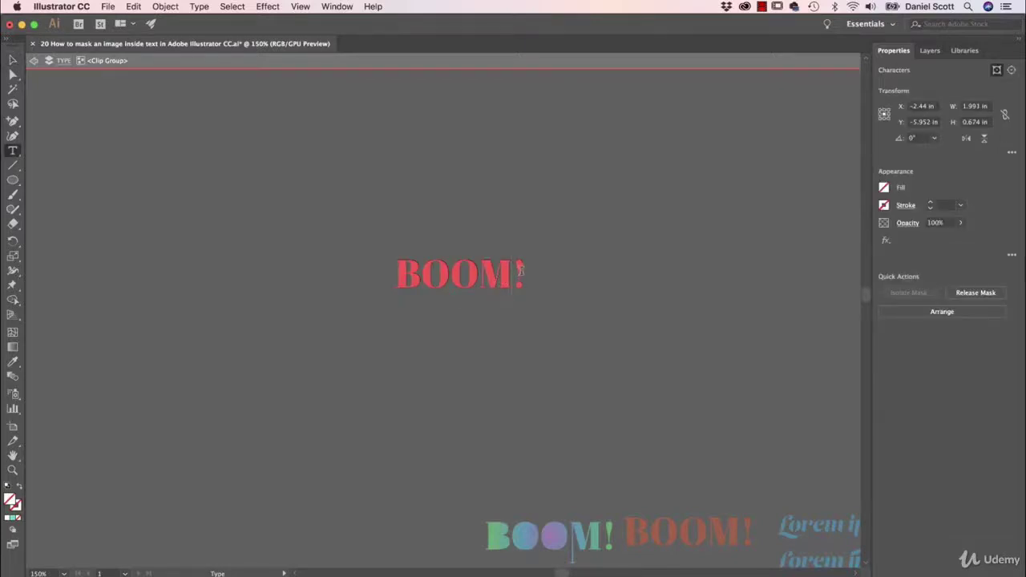
{"action": "type", "text": "SHA"}
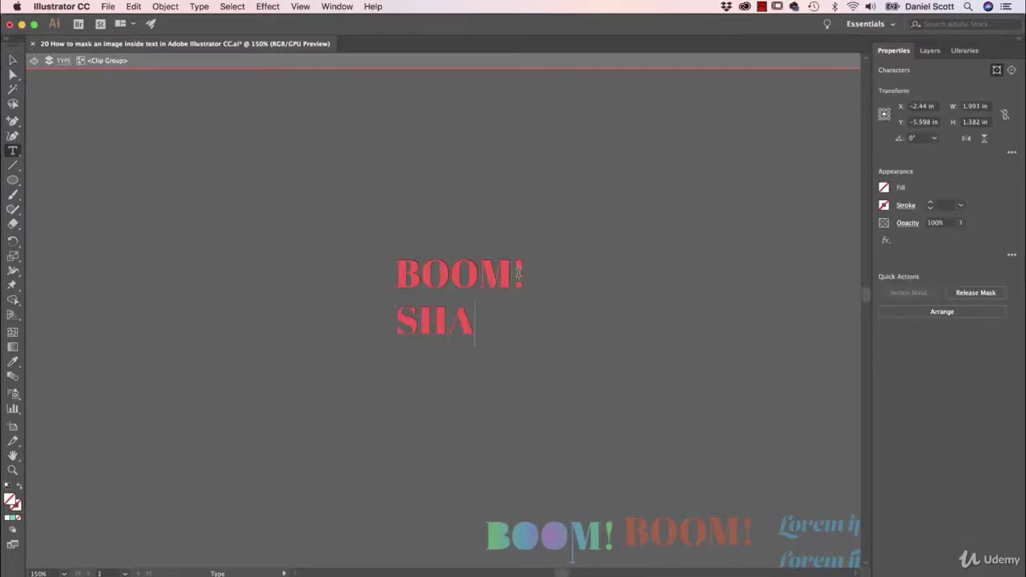
{"action": "type", "text": "KE, SHAKE"}
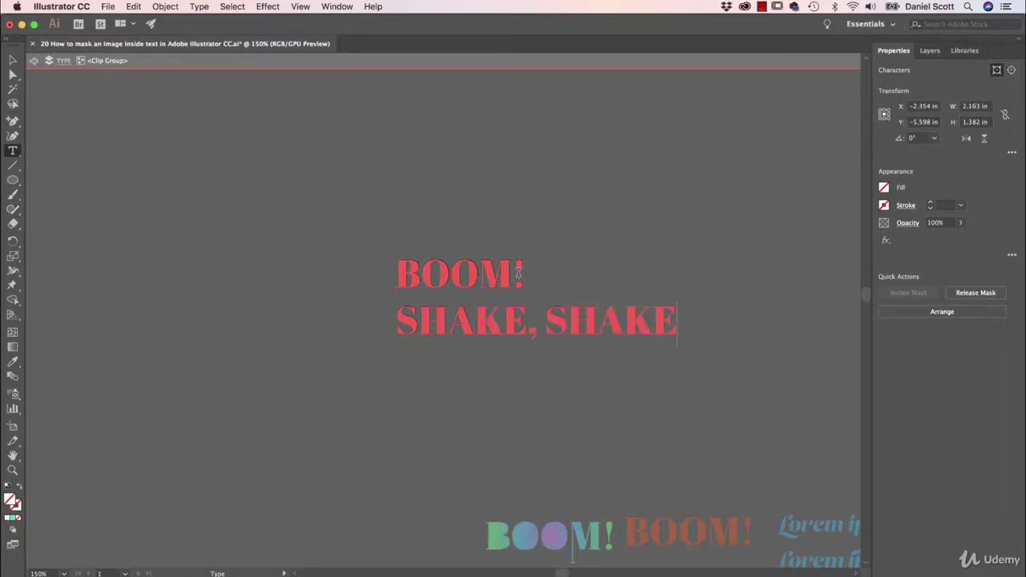
{"action": "type", "text": ","}
{"action": "key", "text": "Return"}
{"action": "type", "text": "SH"}
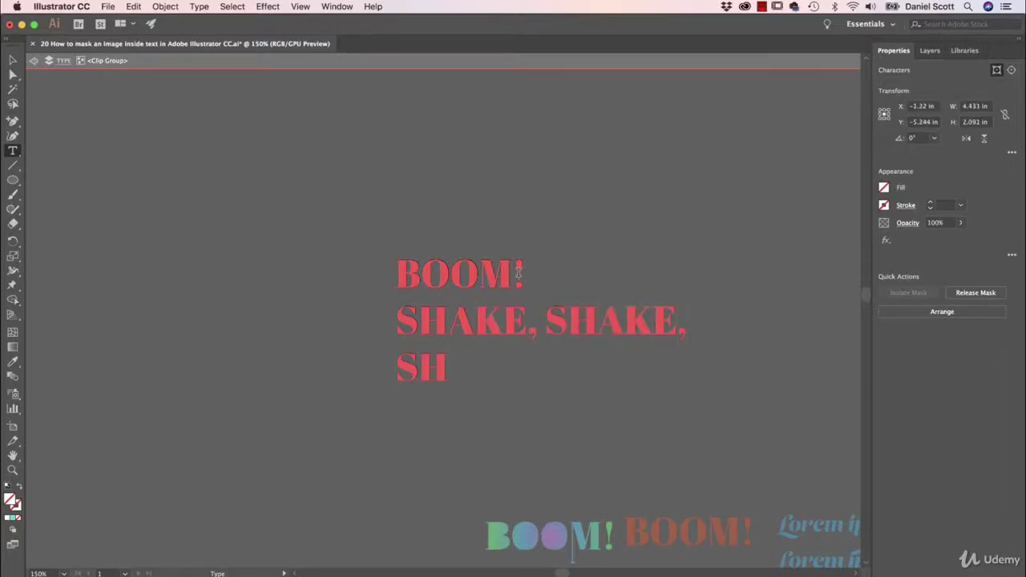
{"action": "type", "text": "AKE,"}
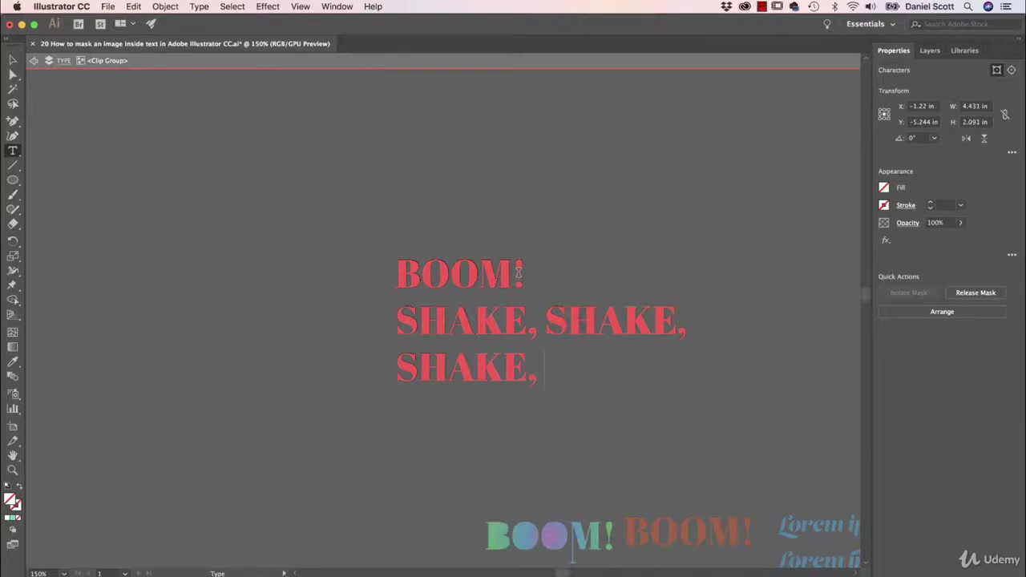
{"action": "type", "text": " SHAKE THE ROOM!"}
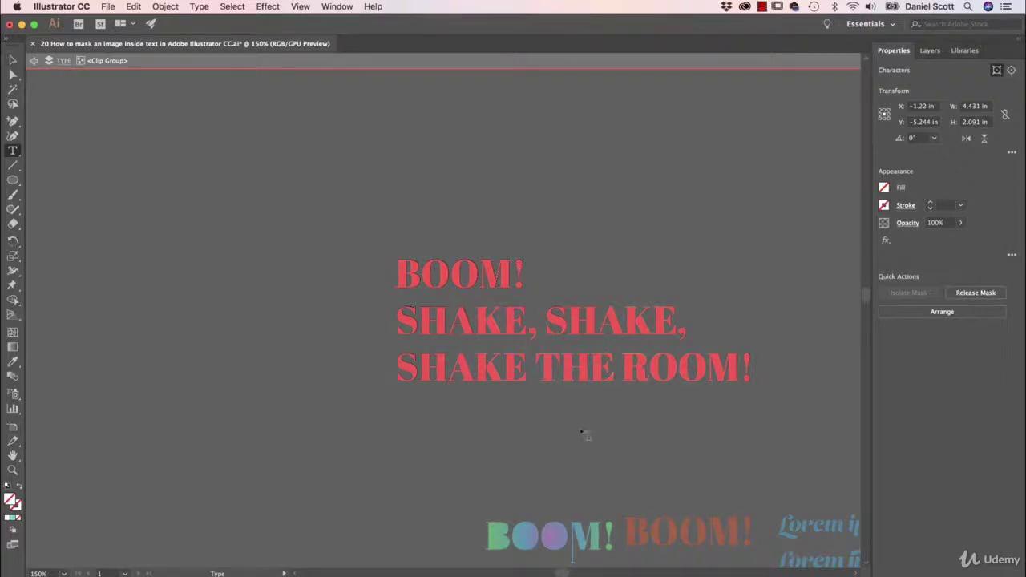
{"action": "left_click", "coordinate": [34, 61]}
{"action": "left_click", "coordinate": [13, 59]}
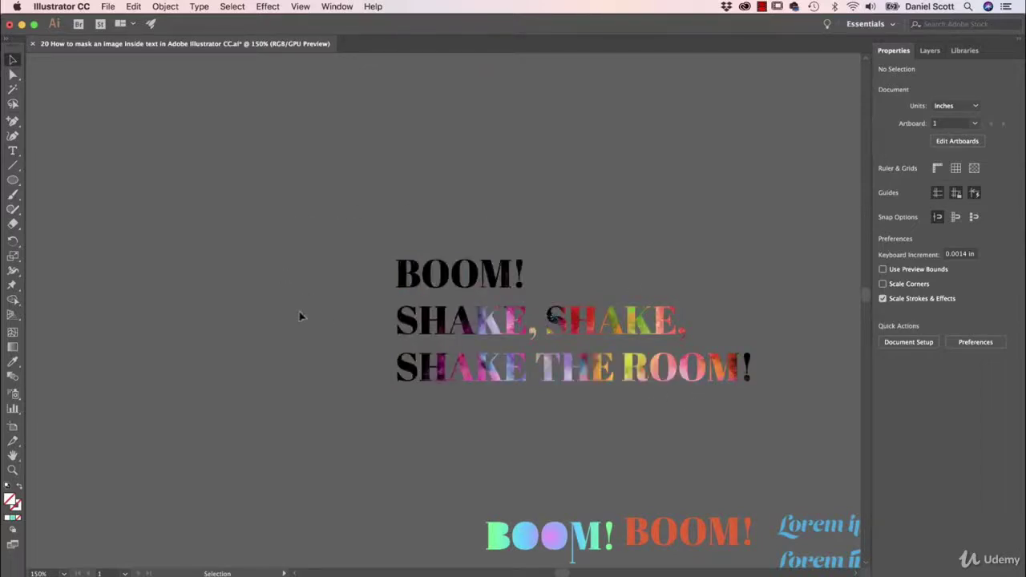
Shift the image inside the text clip group up and left to about X -0.946, Y -4.949 in, and leave isolation mode
{"action": "double_click", "coordinate": [473, 279]}
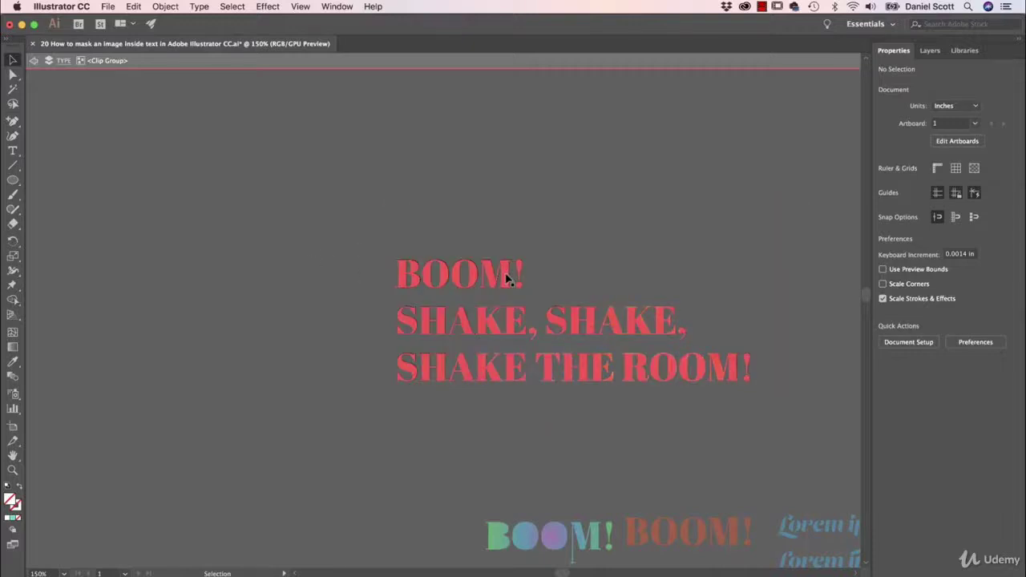
{"action": "left_click", "coordinate": [510, 230]}
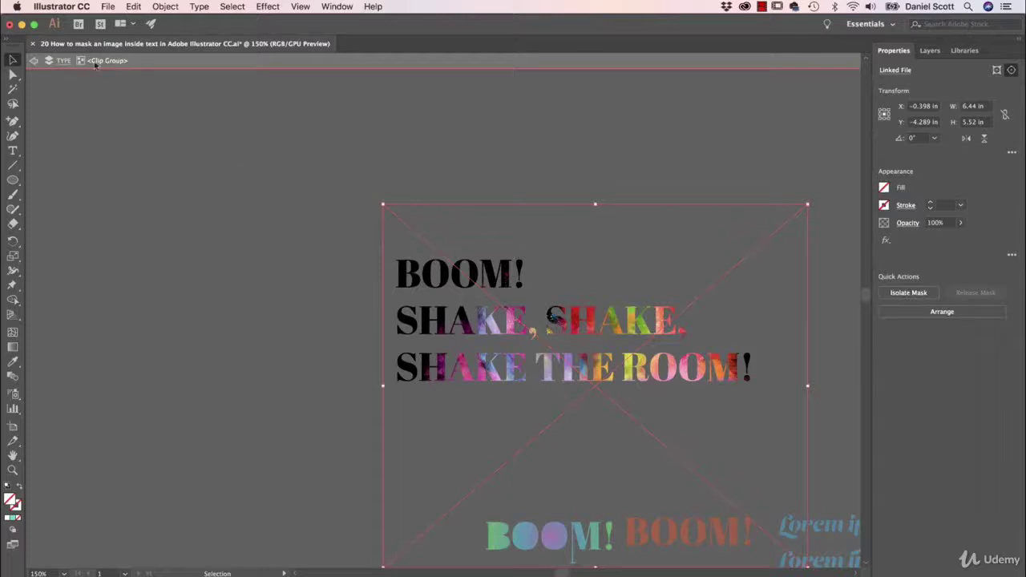
{"action": "mouse_move", "coordinate": [604, 233]}
{"action": "left_mouse_down"}
{"action": "mouse_move", "coordinate": [586, 227]}
{"action": "mouse_move", "coordinate": [607, 220]}
{"action": "left_mouse_up"}
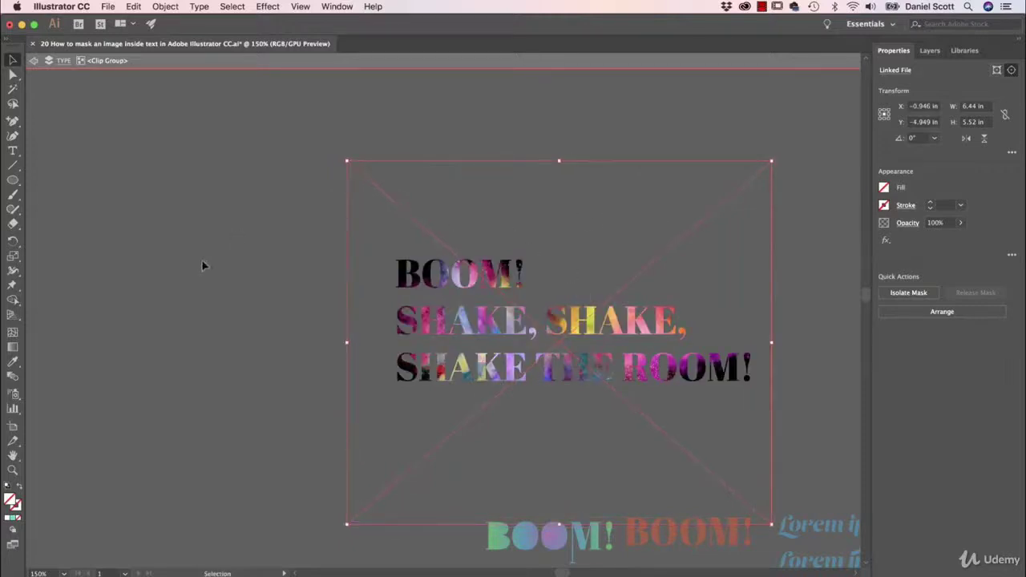
{"action": "left_click", "coordinate": [34, 63]}
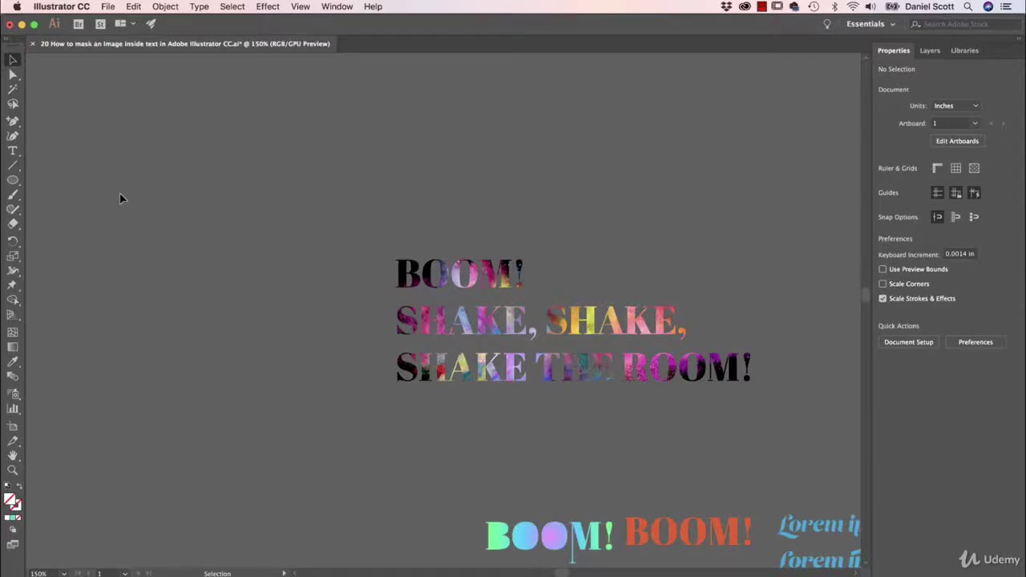
{"action": "left_click_drag", "start_coordinate": [527, 432], "coordinate": [223, 176]}
{"action": "left_click_drag", "start_coordinate": [473, 342], "coordinate": [281, 294]}
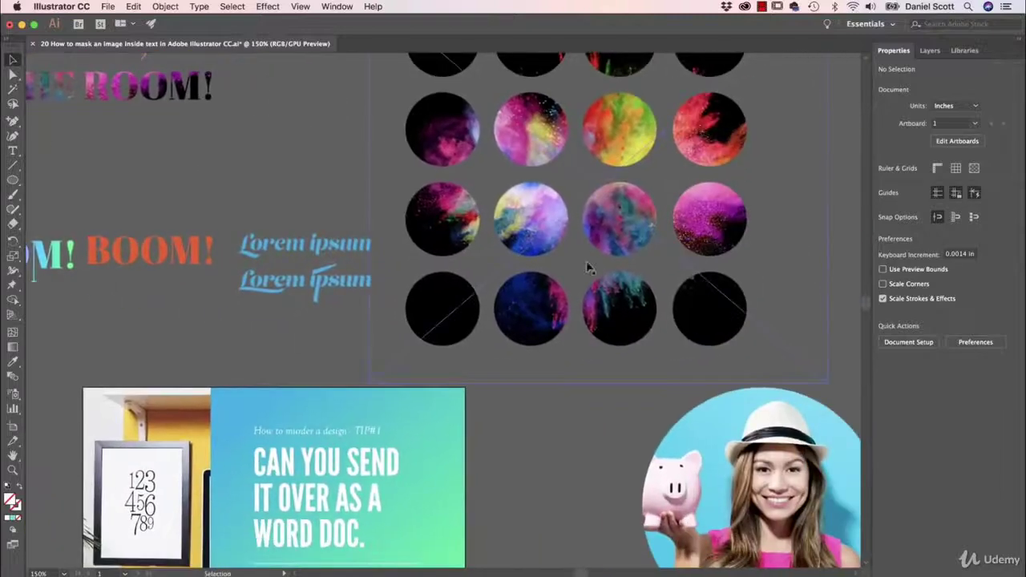
{"action": "left_click_drag", "start_coordinate": [525, 370], "coordinate": [529, 252]}
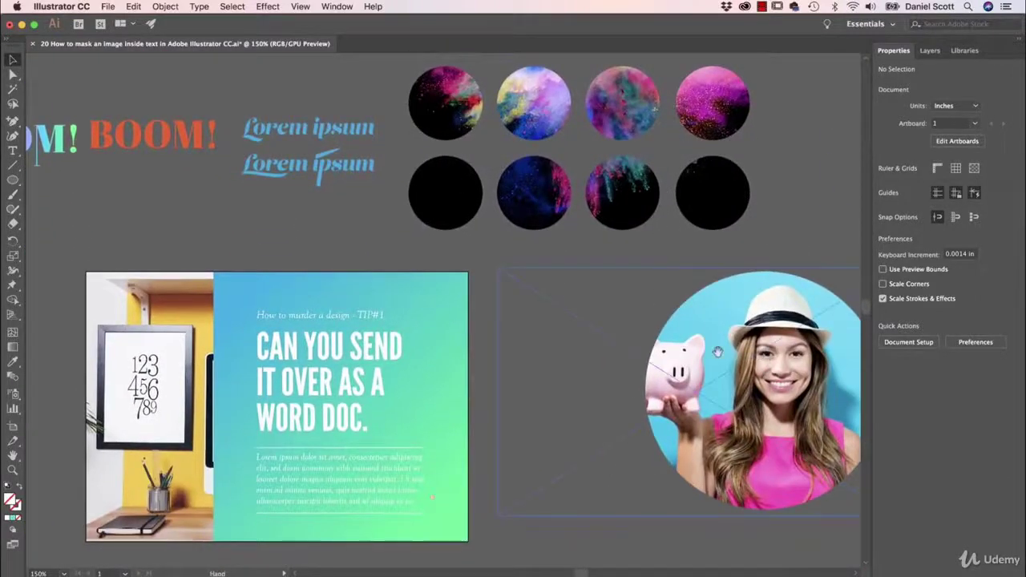
{"action": "left_click_drag", "start_coordinate": [596, 442], "coordinate": [738, 423]}
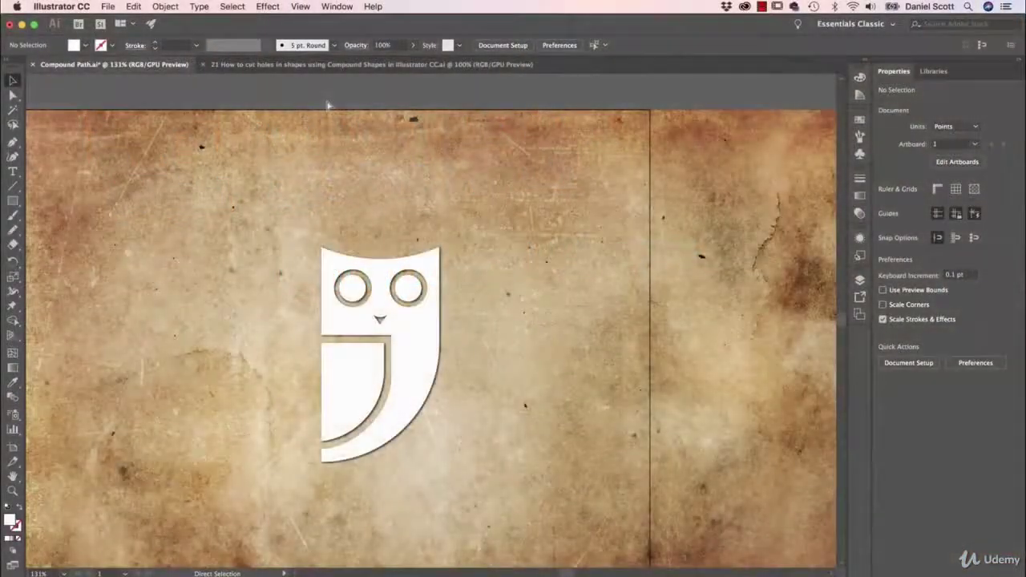
Examine the holes around the owl's eyes and the beak cut-out in Compound Path.ai up close
{"action": "key", "text": "super+equal"}
{"action": "key", "text": "super+equal"}
{"action": "key", "text": "super+equal"}
{"action": "key", "text": "super+equal"}
{"action": "key", "text": "super+equal"}
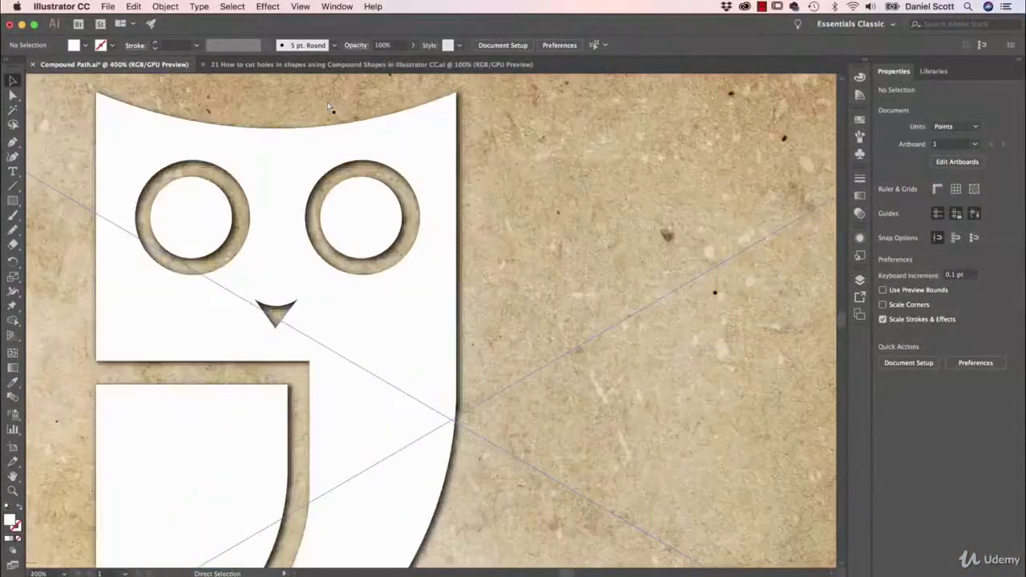
{"action": "left_click_drag", "start_coordinate": [407, 277], "coordinate": [543, 335]}
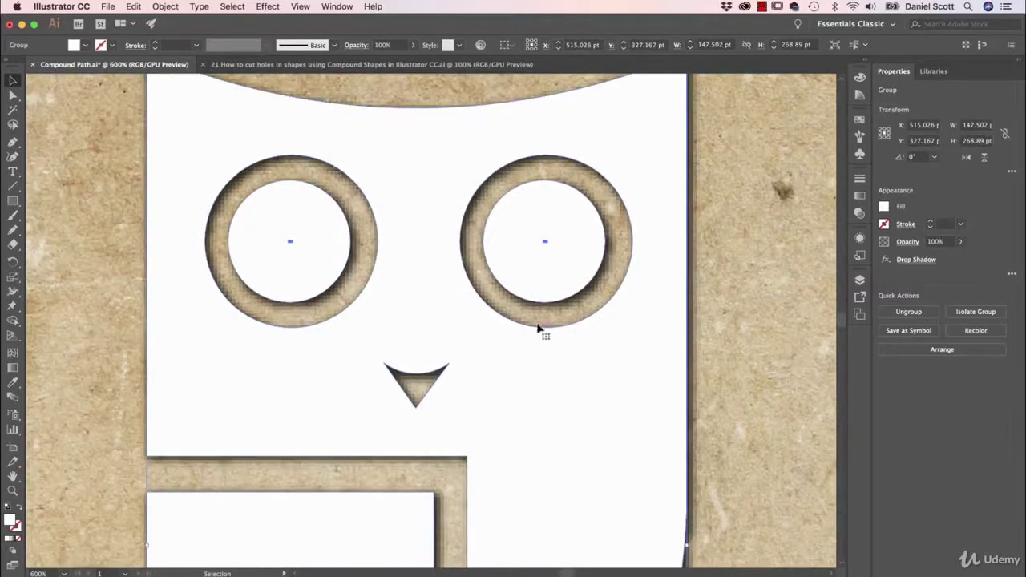
{"action": "key", "text": "a"}
{"action": "key", "text": "super+0"}
{"action": "key", "text": "space"}
{"action": "left_click_drag", "start_coordinate": [342, 322], "coordinate": [647, 350]}
{"action": "left_click_drag", "start_coordinate": [49, 248], "coordinate": [469, 263]}
{"action": "left_click", "coordinate": [206, 230]}
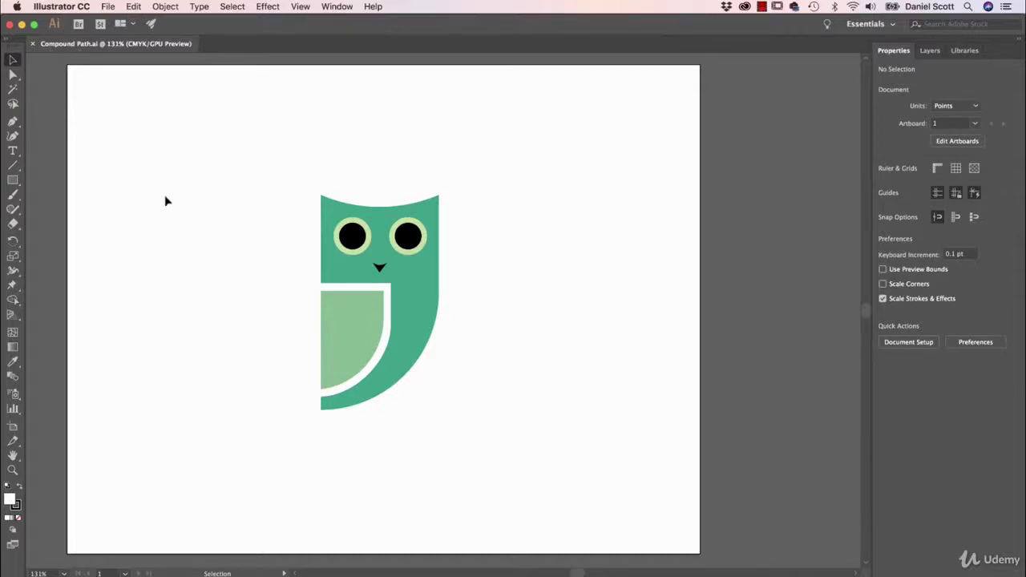
Place the linked image Old paper2.jpg from Exercise Files so that it covers the whole artboard
{"action": "key", "text": "super"}
{"action": "key", "text": "shift+super+p"}
{"action": "scroll", "coordinate": [493, 237], "scroll_direction": "down", "scroll_amount": 2}
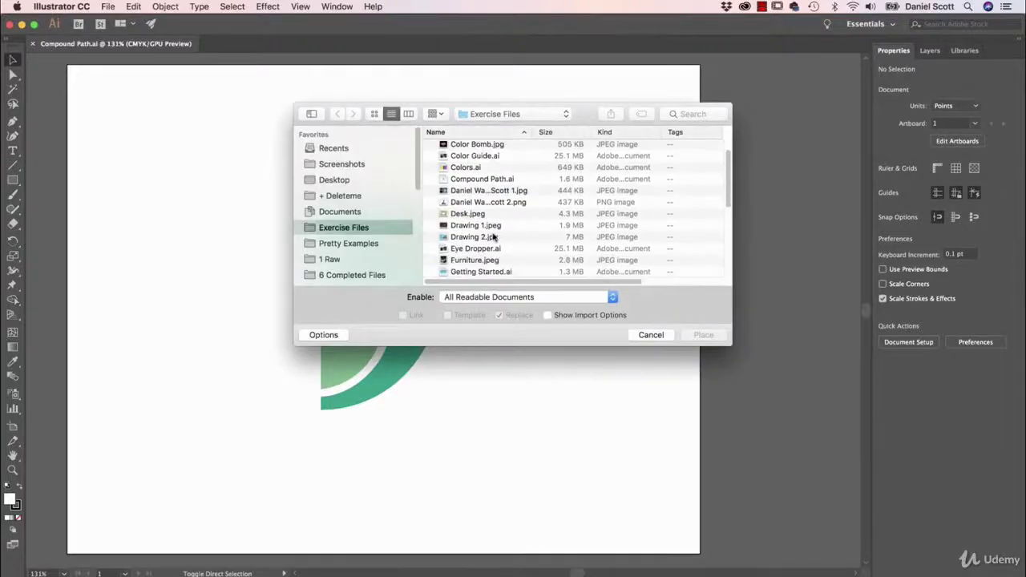
{"action": "scroll", "coordinate": [470, 239], "scroll_direction": "down", "scroll_amount": 3}
{"action": "left_click", "coordinate": [475, 251]}
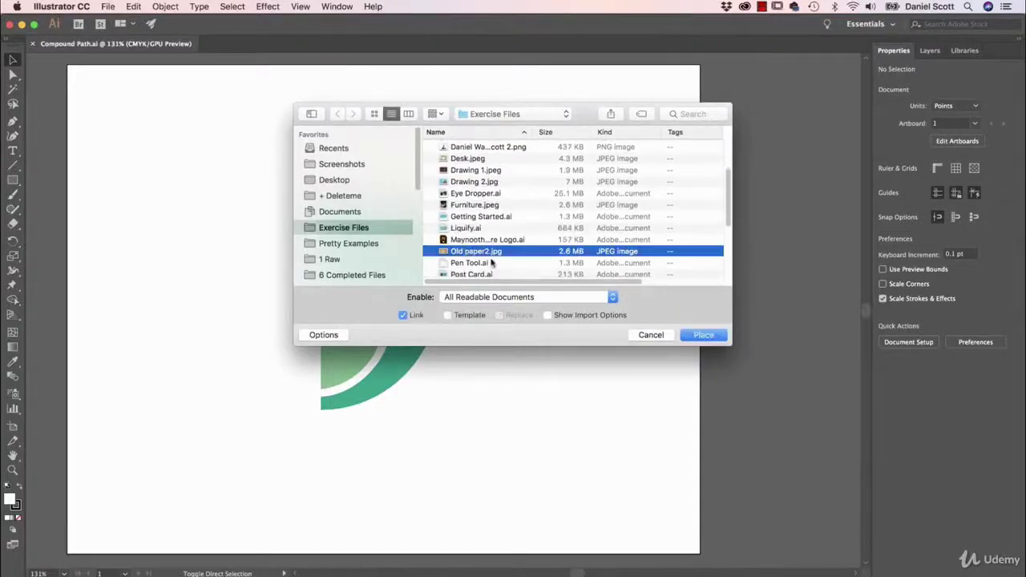
{"action": "left_click", "coordinate": [704, 336]}
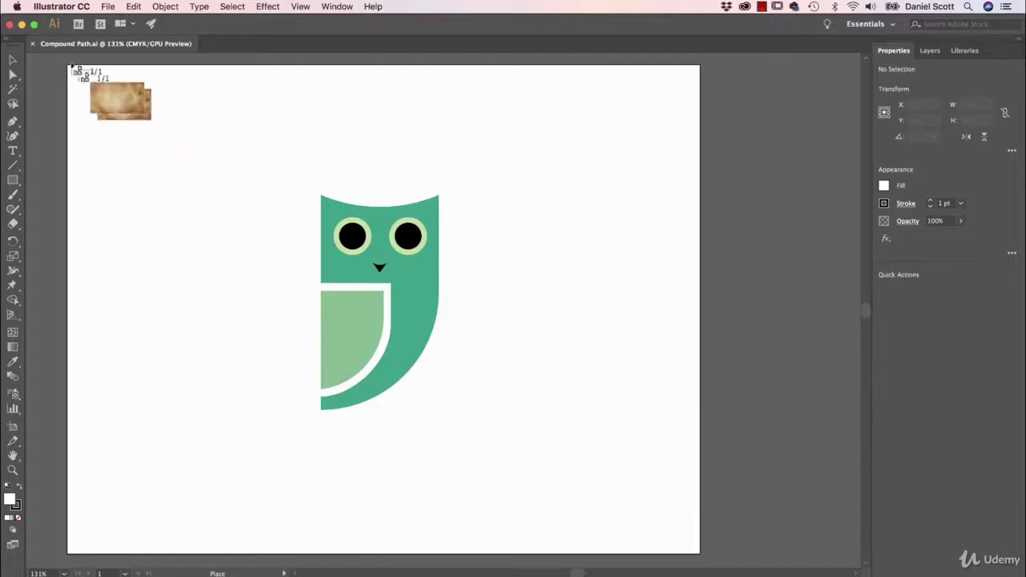
{"action": "left_click_drag", "start_coordinate": [71, 73], "coordinate": [768, 553]}
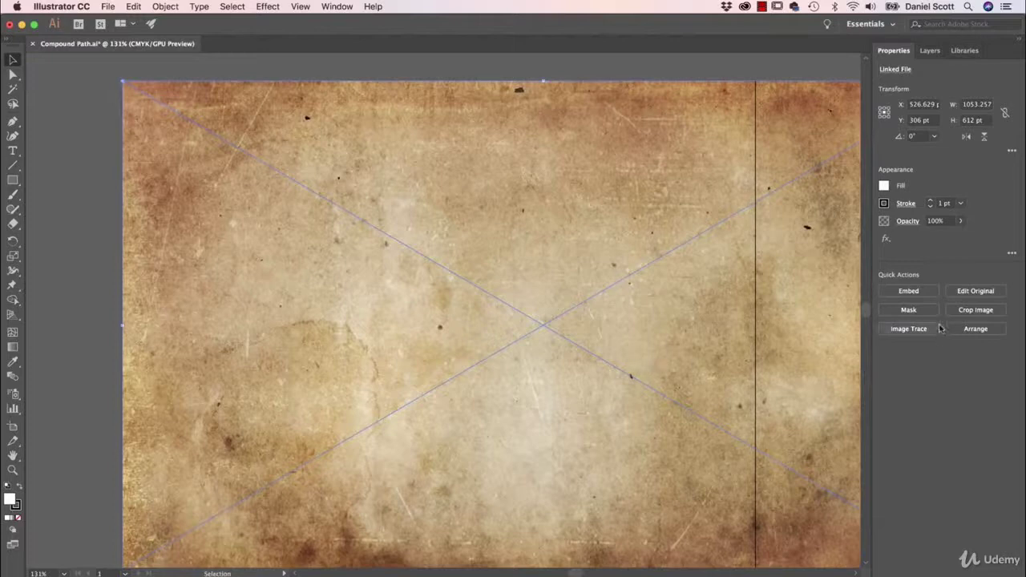
Send the old paper image to the back, behind the owl, and deselect it
{"action": "left_click", "coordinate": [968, 329]}
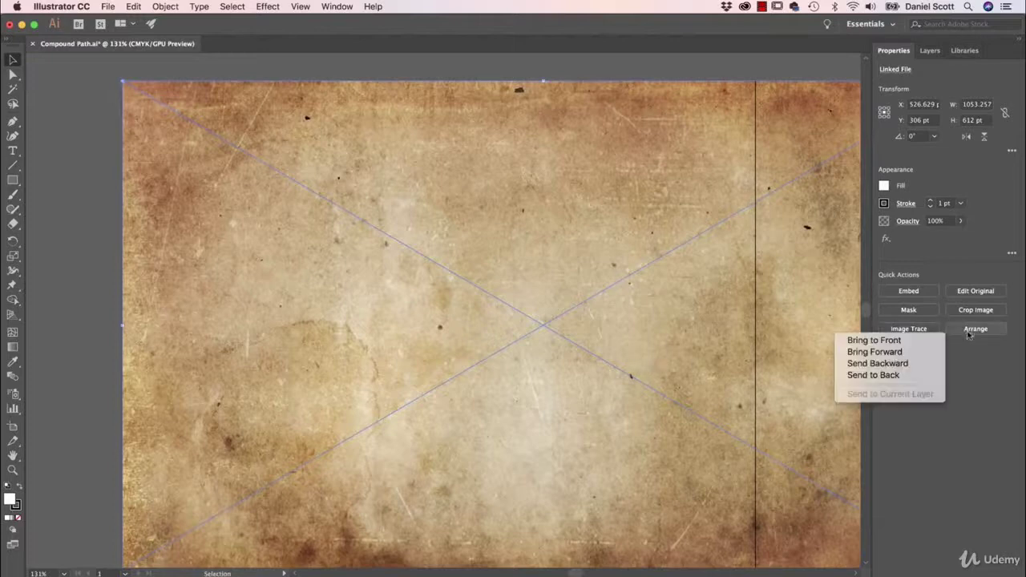
{"action": "left_click", "coordinate": [913, 377]}
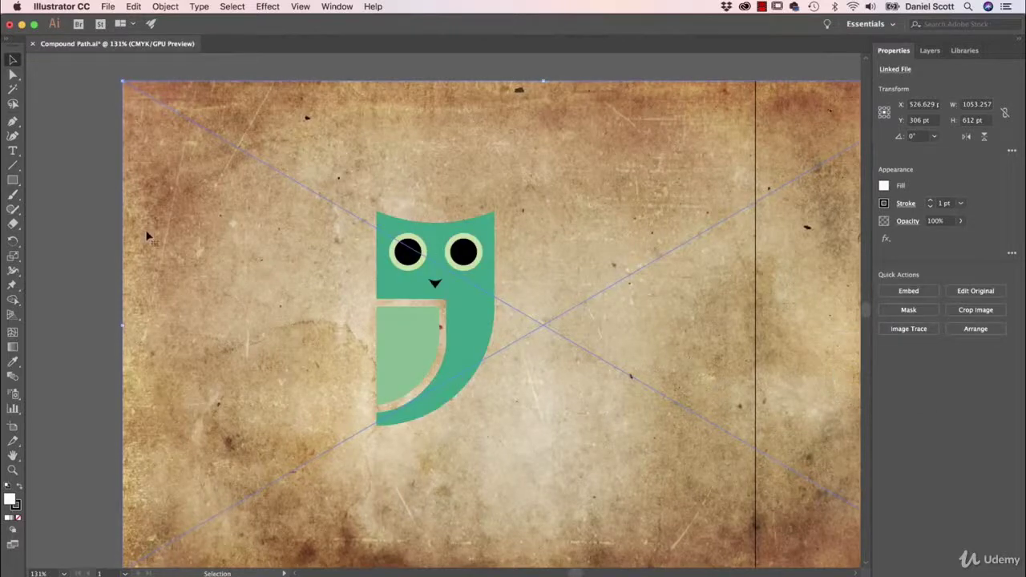
{"action": "left_click", "coordinate": [96, 244]}
Fill the two light green outer eye circles of the owl with white and deselect them
{"action": "left_click", "coordinate": [478, 259]}
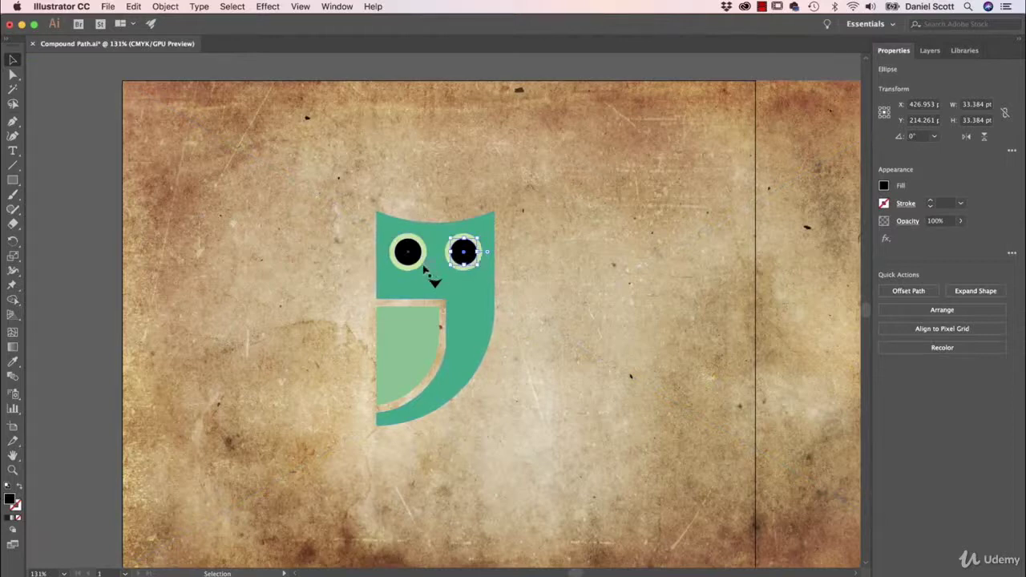
{"action": "left_click", "coordinate": [422, 264]}
{"action": "left_click", "coordinate": [472, 268], "text": "shift"}
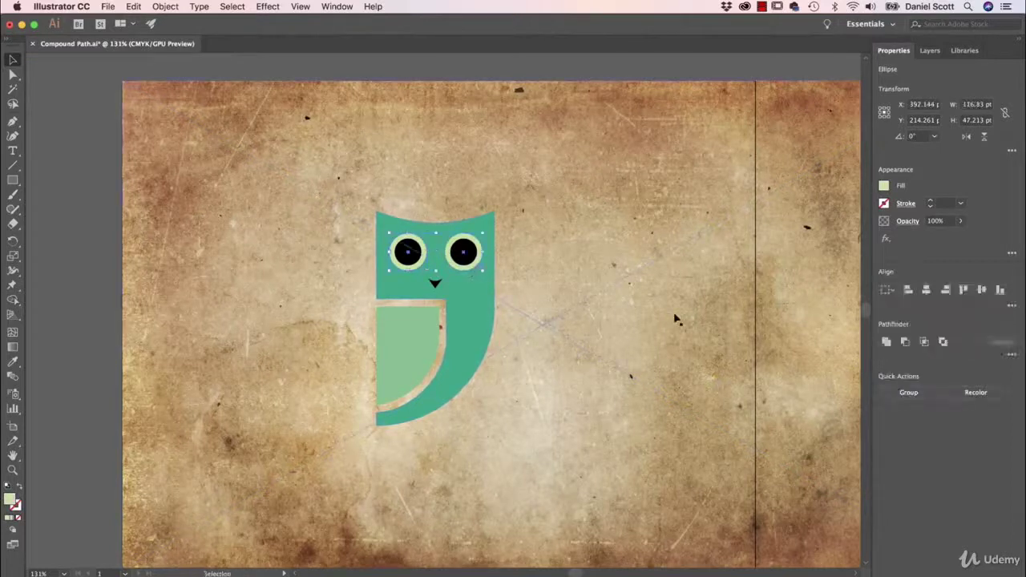
{"action": "left_click", "coordinate": [882, 191]}
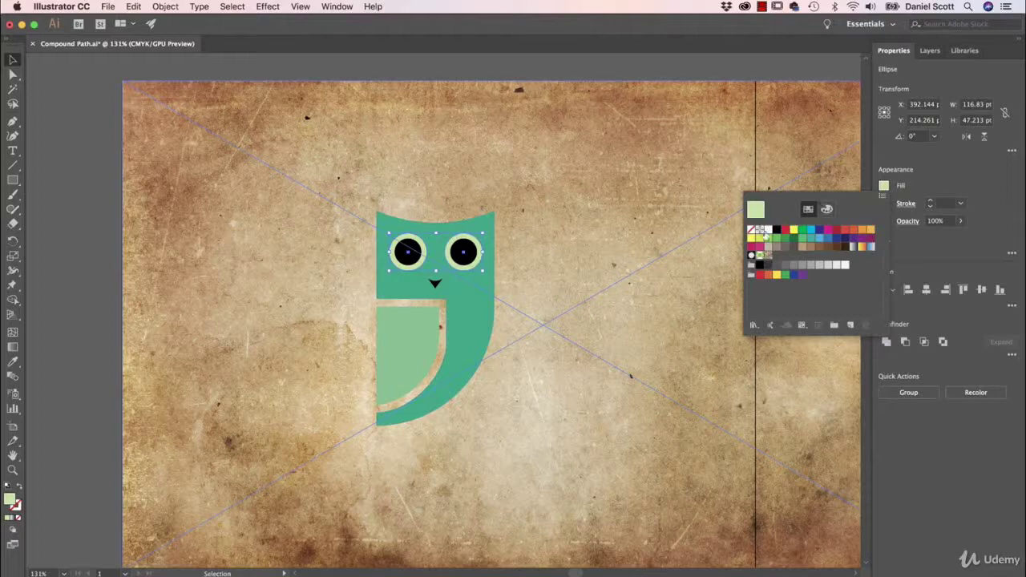
{"action": "left_click", "coordinate": [767, 232]}
{"action": "left_click", "coordinate": [87, 273]}
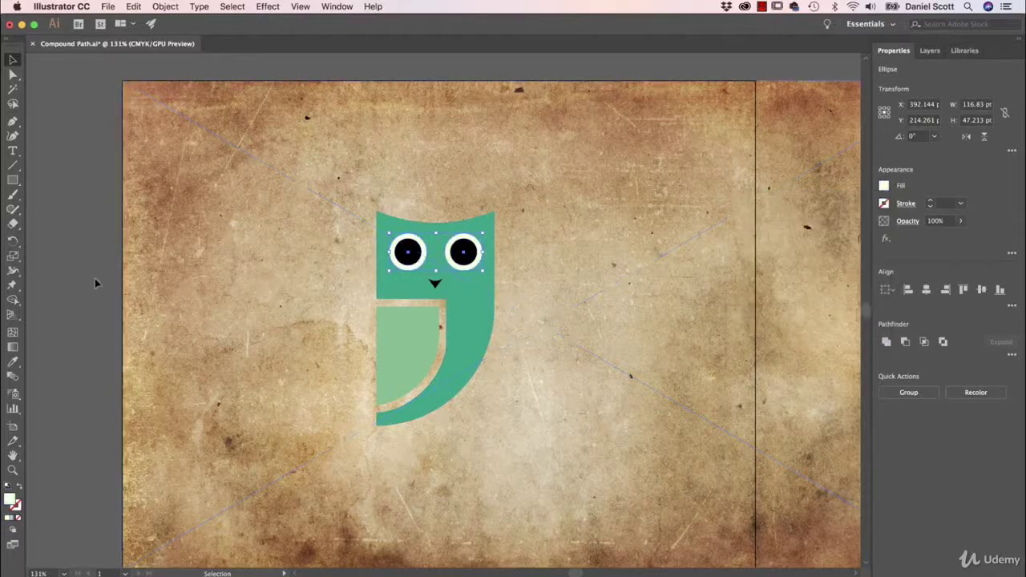
{"action": "left_click", "coordinate": [94, 278]}
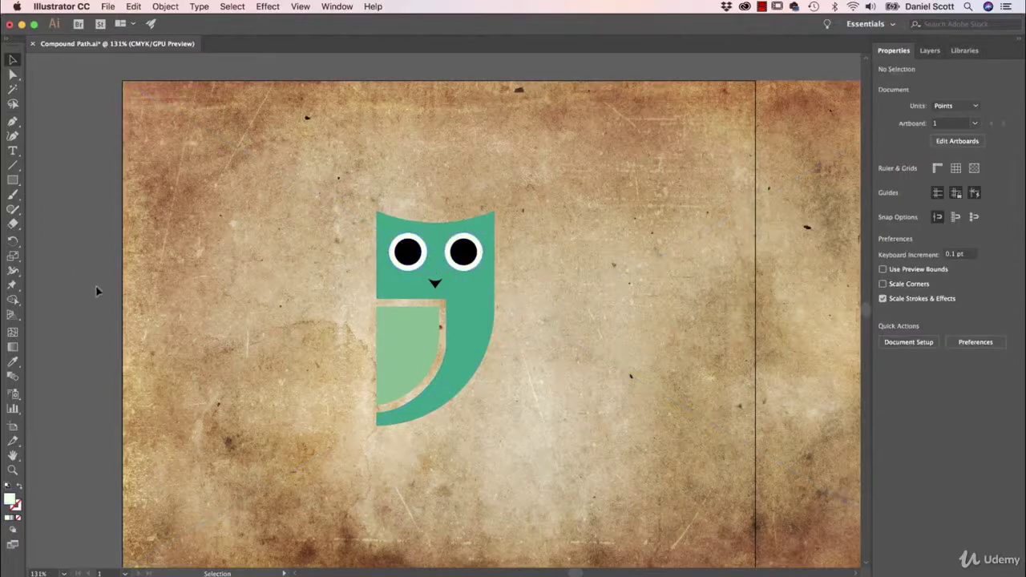
Move both black pupils off the owl onto the paper beside it, to about X 169, Y 198 pt
{"action": "left_click", "coordinate": [465, 258]}
{"action": "left_click", "coordinate": [412, 257], "text": "shift"}
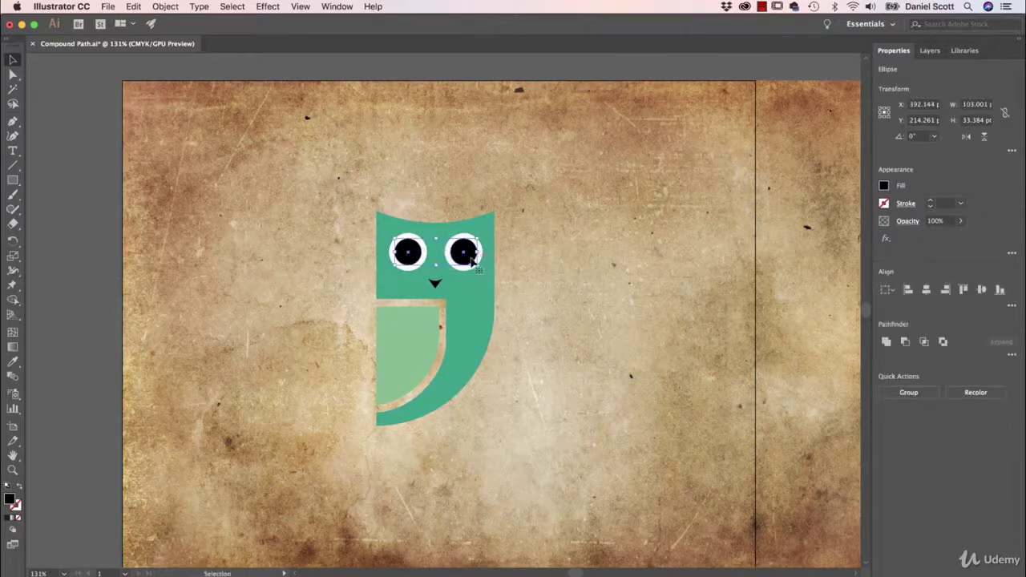
{"action": "left_click_drag", "start_coordinate": [472, 258], "coordinate": [294, 243]}
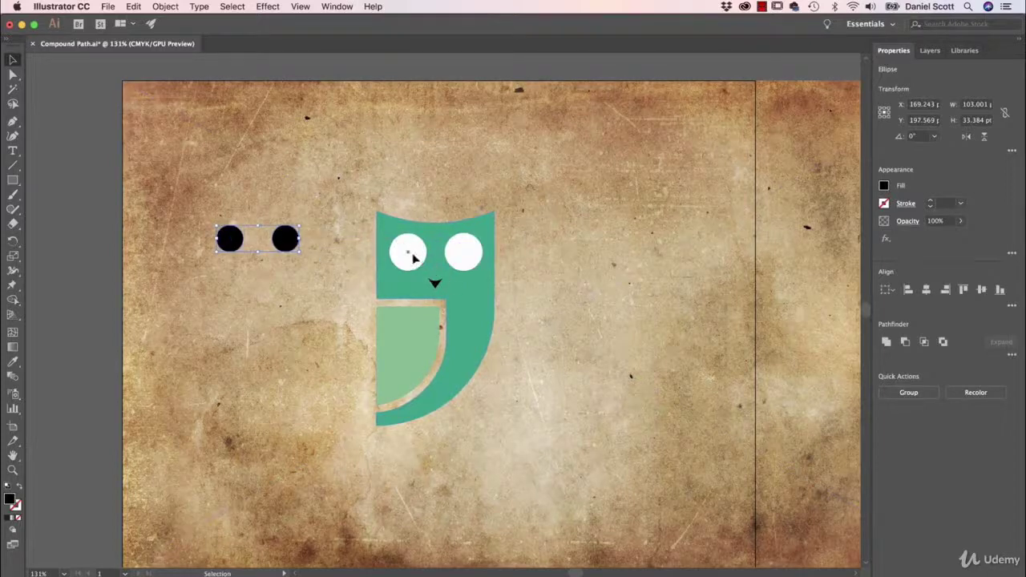
Make a compound path from the two white eye circles, the beak and the dark green owl body
{"action": "left_click", "coordinate": [413, 256]}
{"action": "left_click", "coordinate": [465, 258], "text": "shift"}
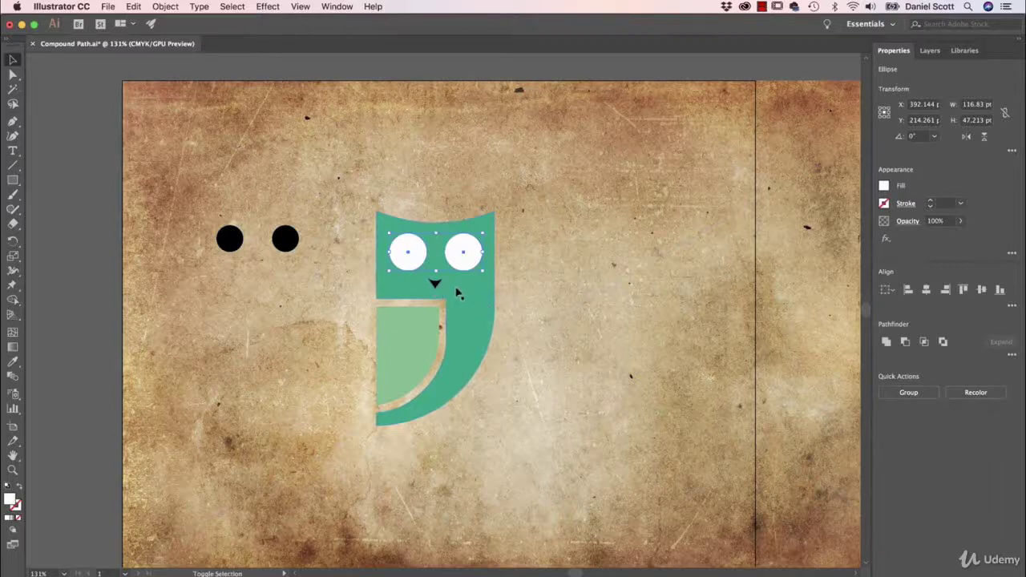
{"action": "left_click", "coordinate": [434, 286], "text": "shift"}
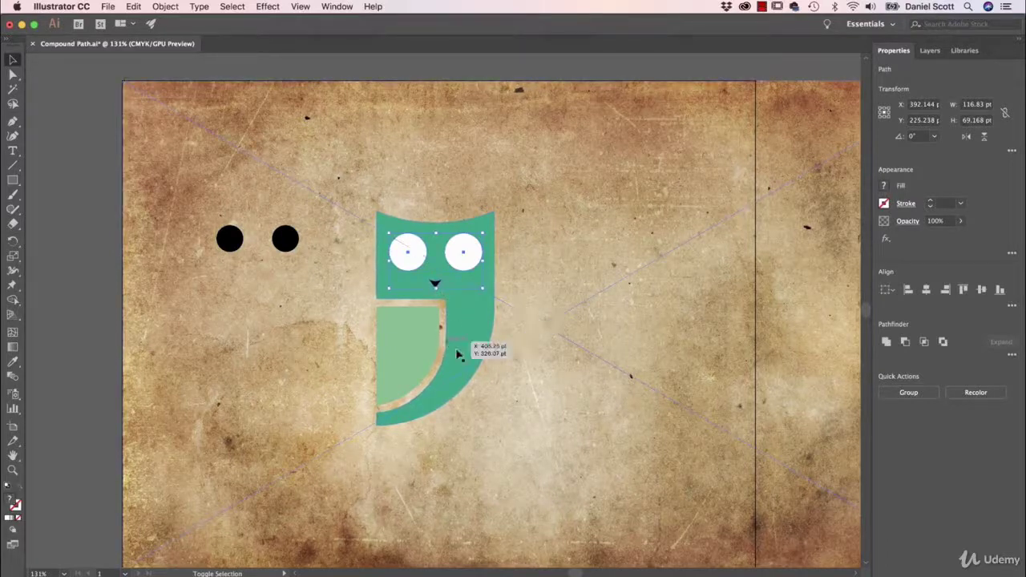
{"action": "left_click", "coordinate": [488, 321], "text": "shift"}
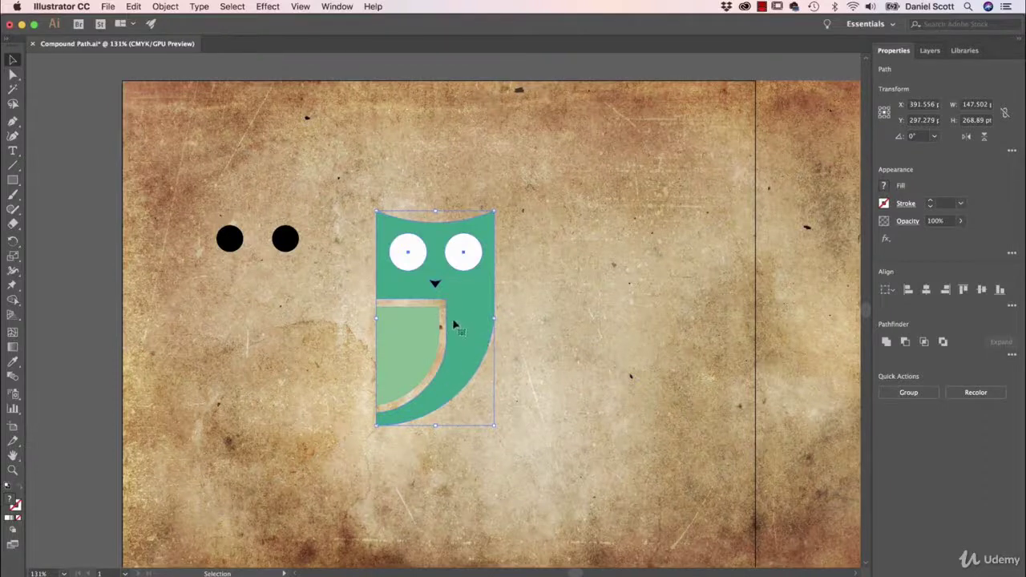
{"action": "left_click", "coordinate": [163, 7]}
{"action": "mouse_move", "coordinate": [232, 401]}
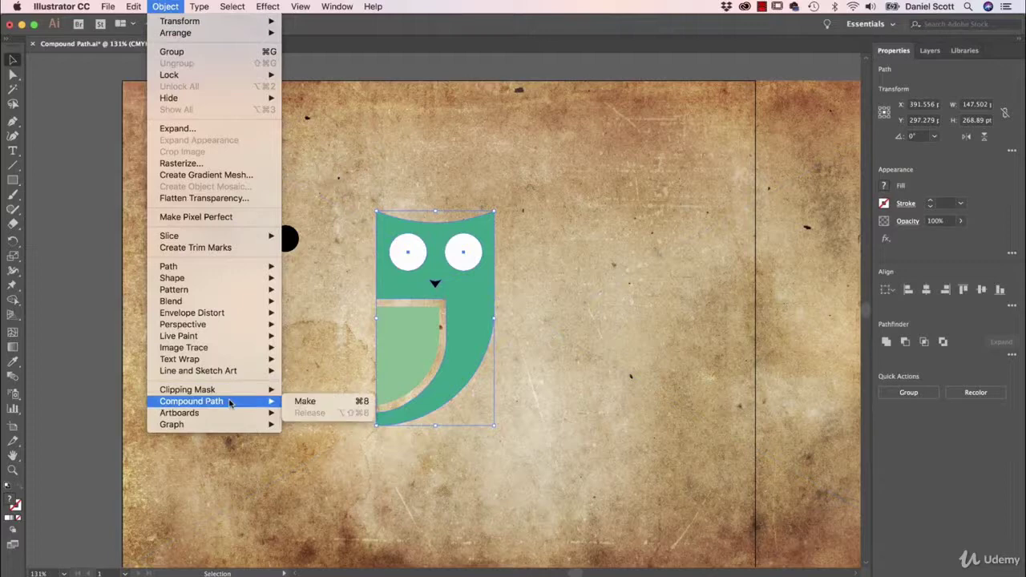
{"action": "left_click", "coordinate": [325, 403]}
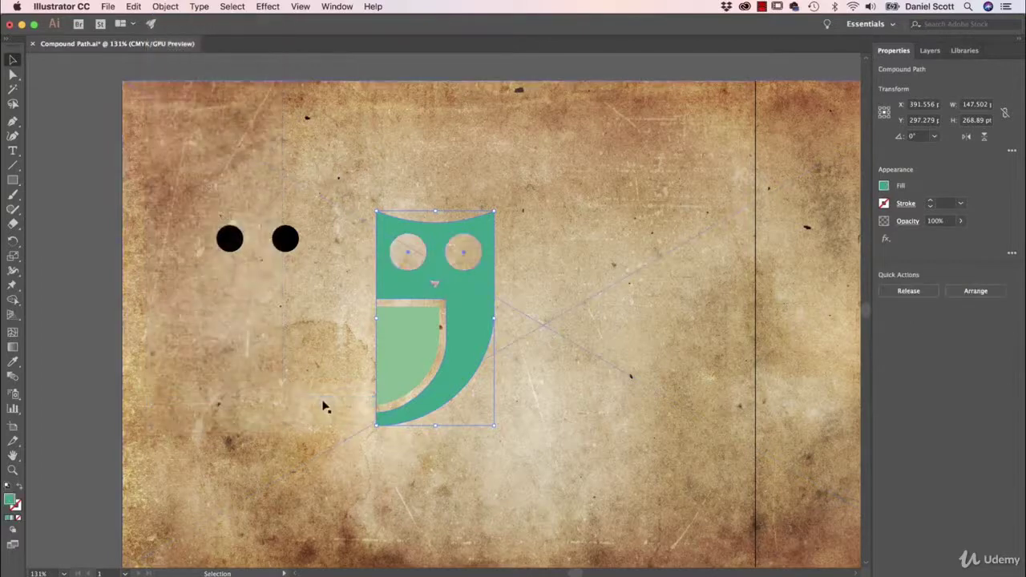
{"action": "left_click", "coordinate": [530, 321]}
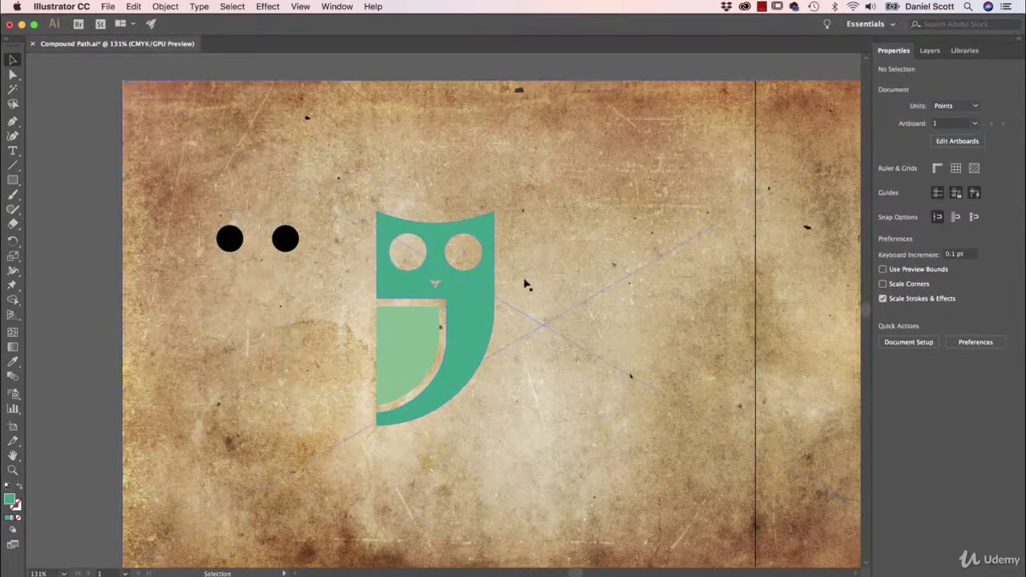
Move both black pupils back into the owl's eye holes, at about X 392, Y 214 pt
{"action": "left_click", "coordinate": [239, 246]}
{"action": "left_click", "coordinate": [287, 243], "text": "shift"}
{"action": "left_click_drag", "start_coordinate": [286, 243], "coordinate": [467, 260]}
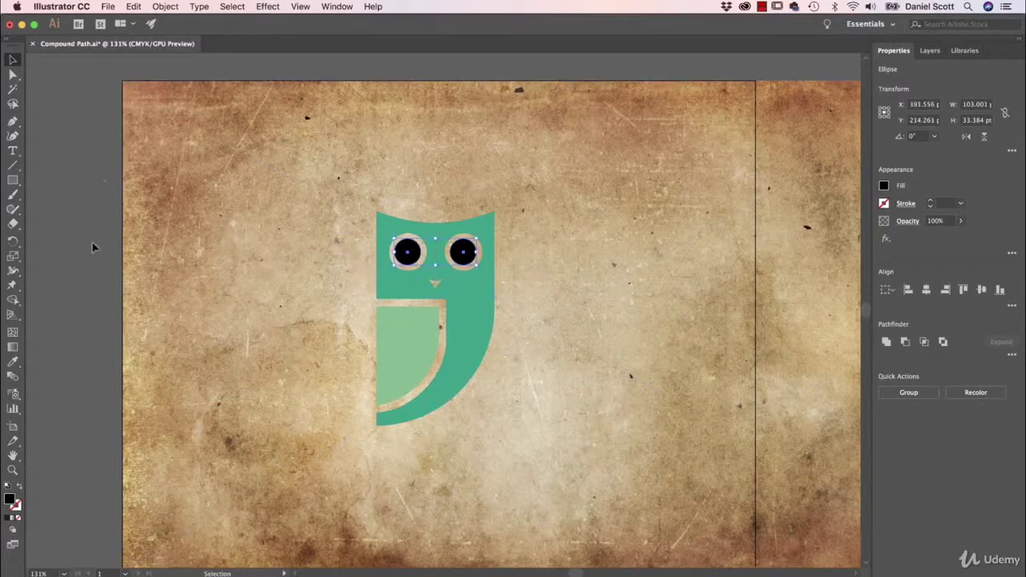
Fill all the owl shapes with white, leaving the paper background out of the selection
{"action": "key", "text": "super+a"}
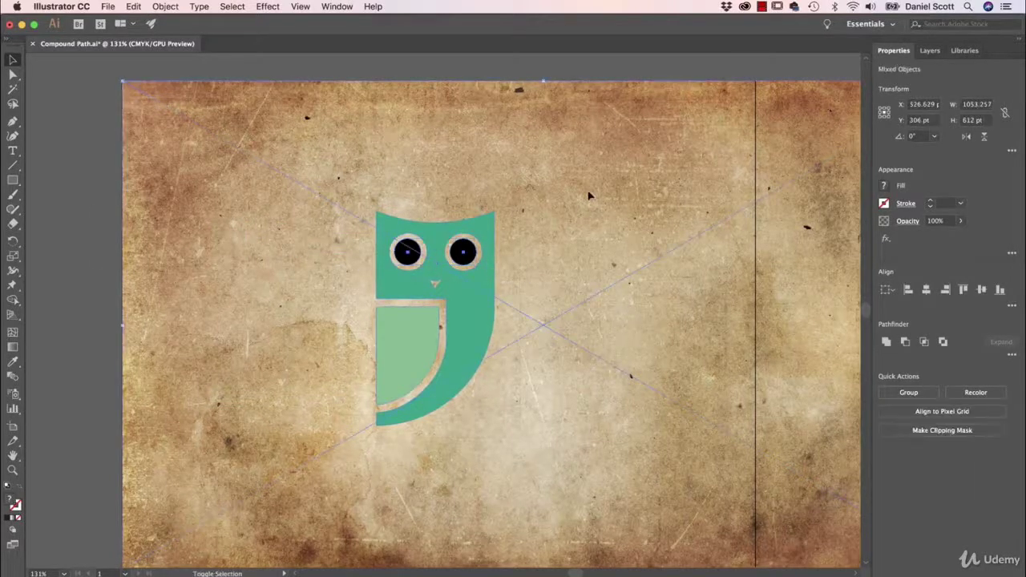
{"action": "left_click", "coordinate": [881, 191]}
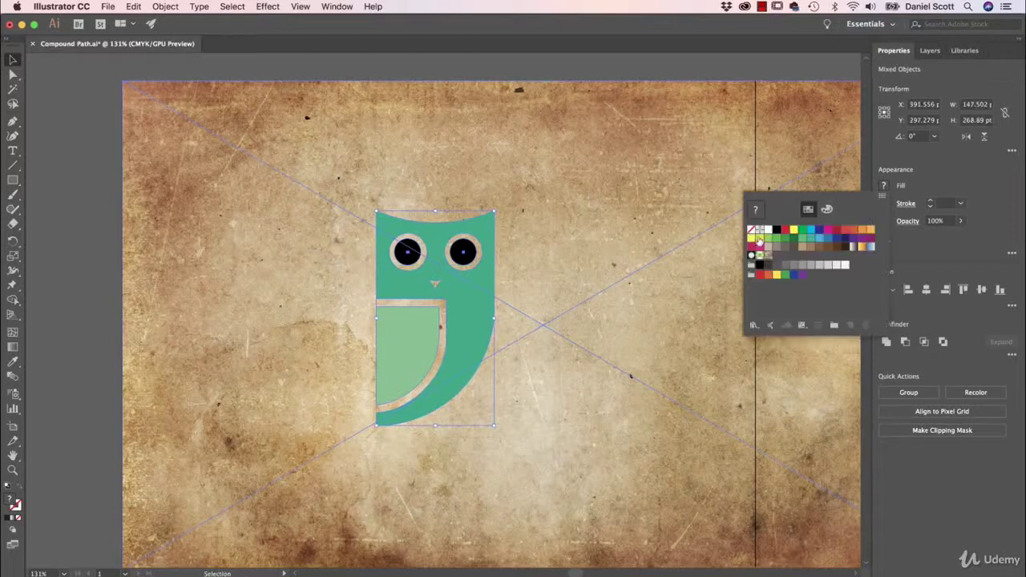
{"action": "left_click", "coordinate": [766, 230]}
{"action": "left_click", "coordinate": [78, 320]}
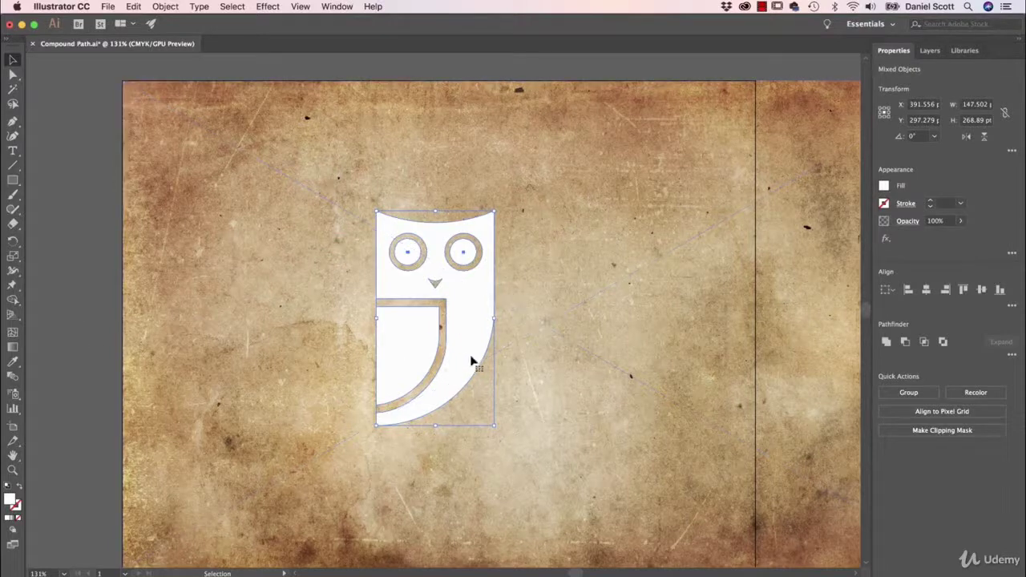
{"action": "left_click", "coordinate": [269, 6]}
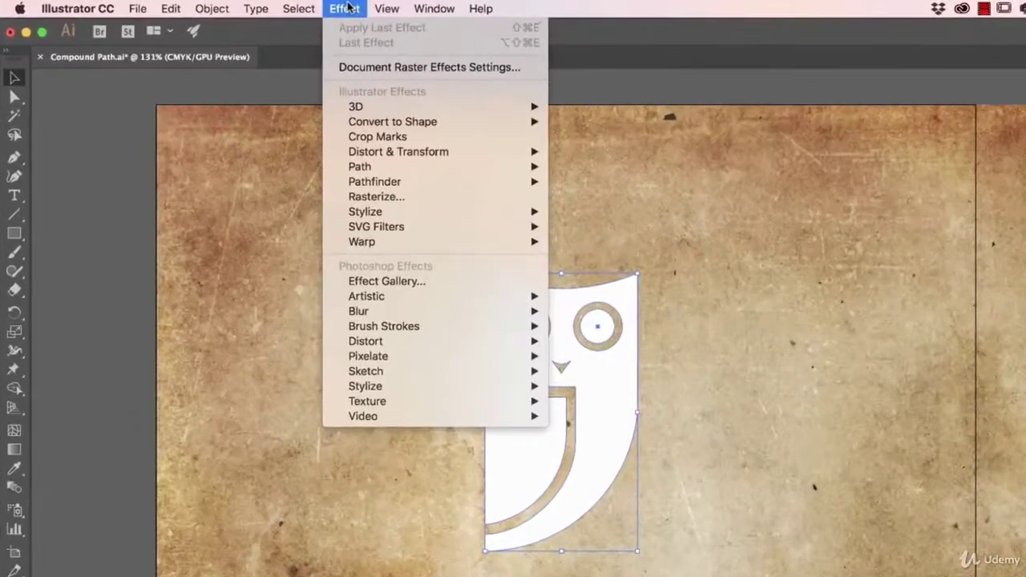
{"action": "mouse_move", "coordinate": [441, 213]}
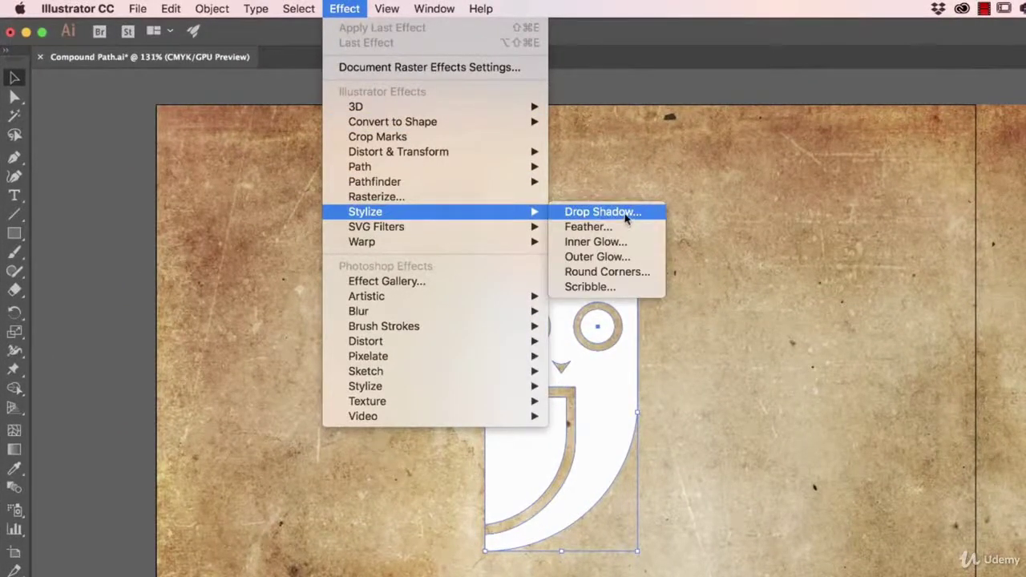
{"action": "left_click", "coordinate": [603, 213]}
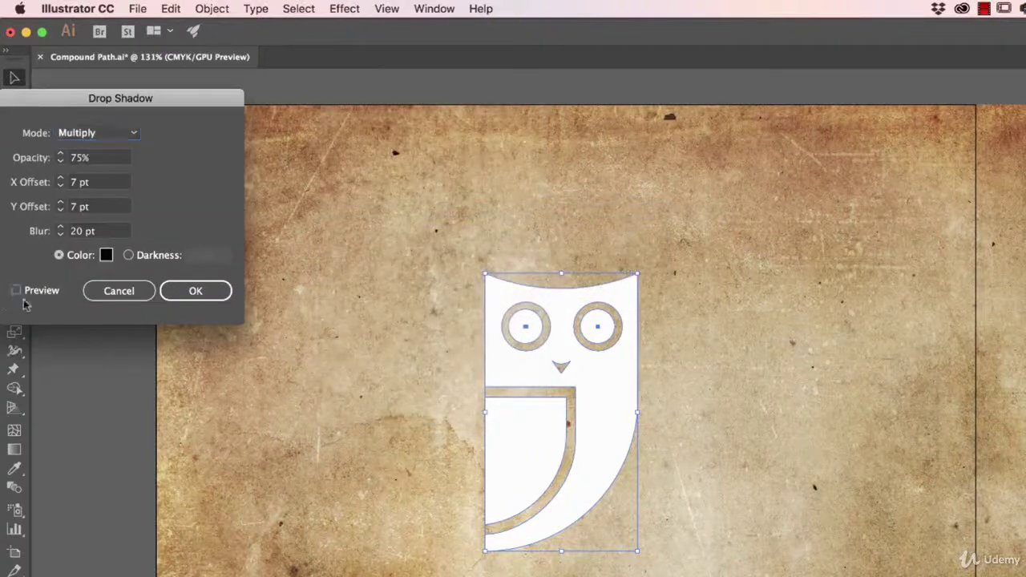
{"action": "left_click", "coordinate": [17, 291]}
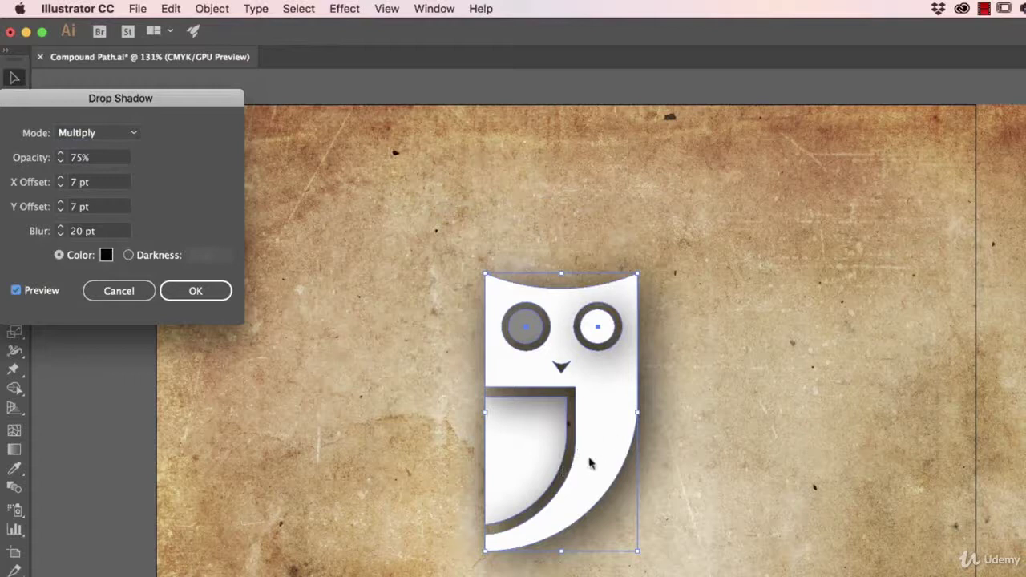
{"action": "left_click", "coordinate": [118, 291]}
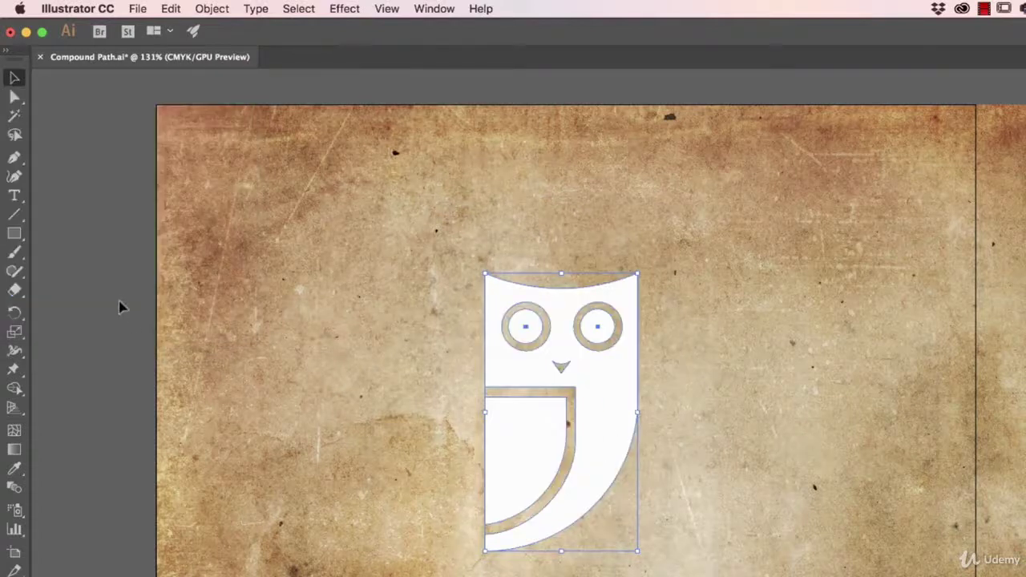
Group all the owl shapes together without the paper background
{"action": "left_click", "coordinate": [100, 215]}
{"action": "left_click", "coordinate": [782, 493]}
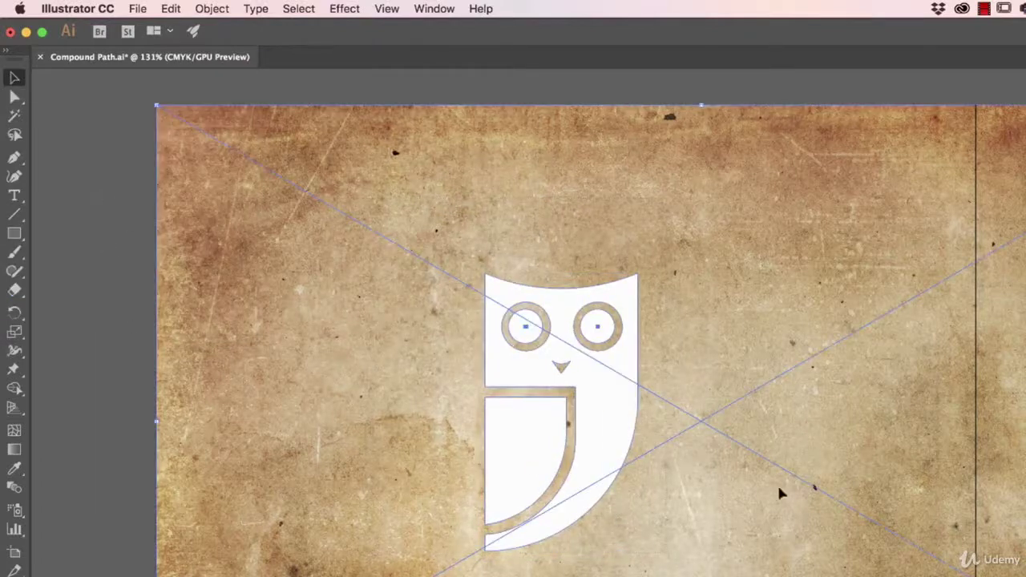
{"action": "left_click", "coordinate": [780, 489], "text": "shift"}
{"action": "left_click", "coordinate": [204, 8]}
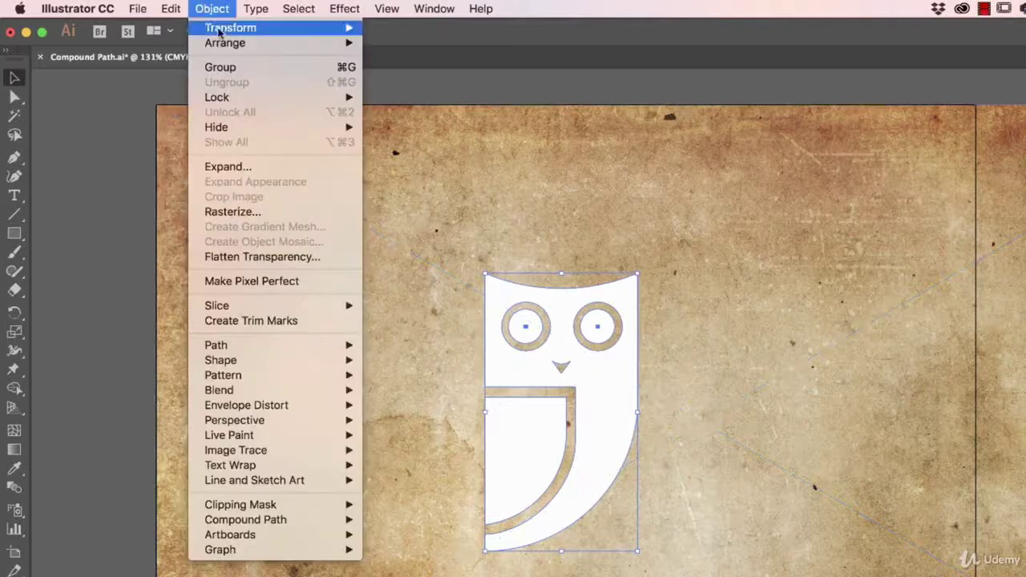
{"action": "left_click", "coordinate": [231, 68]}
Start a Drop Shadow effect on the owl group in Multiply mode, with the preview on and the blur at 5 pt
{"action": "left_click", "coordinate": [339, 9]}
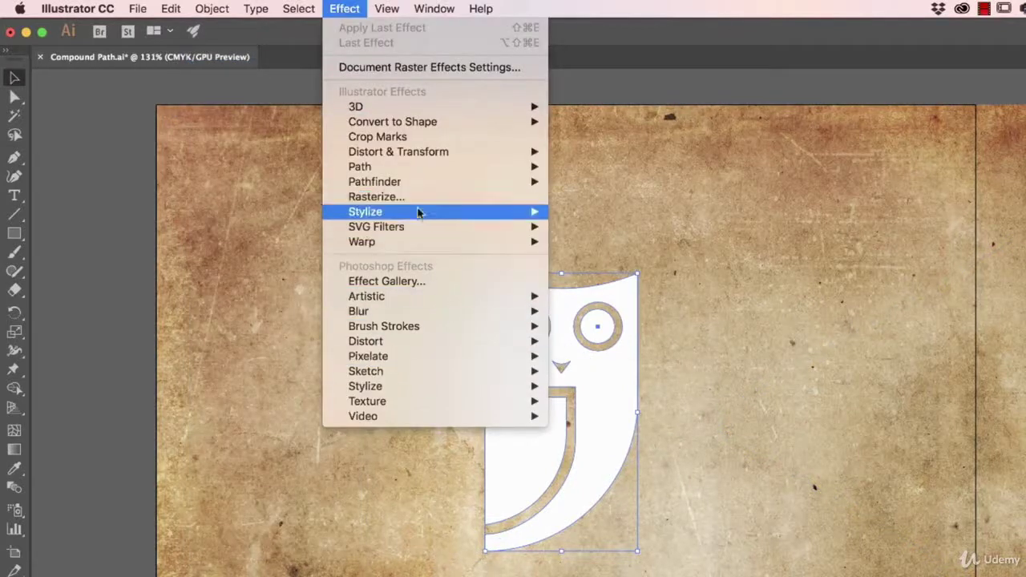
{"action": "mouse_move", "coordinate": [419, 212]}
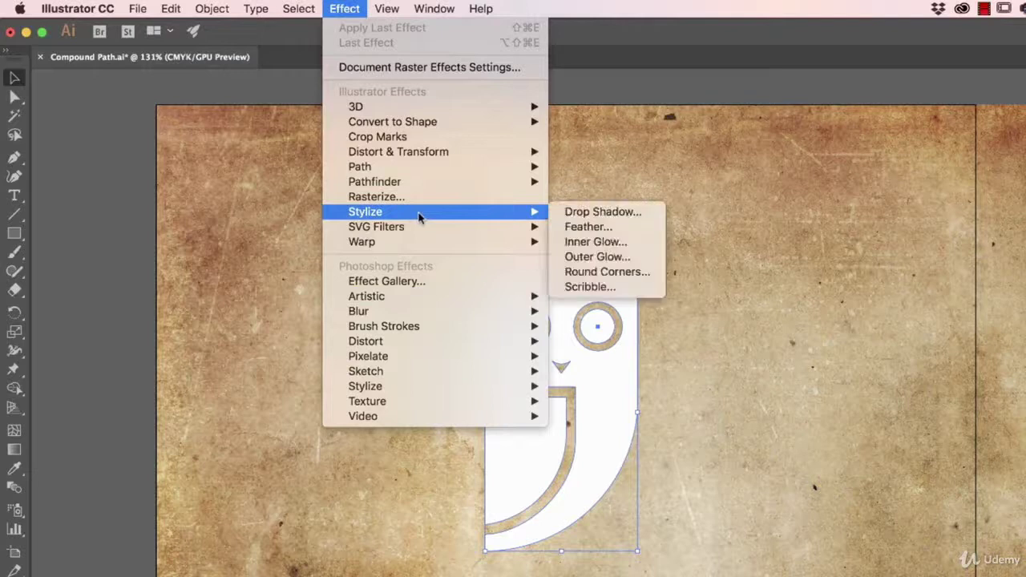
{"action": "left_click", "coordinate": [596, 215]}
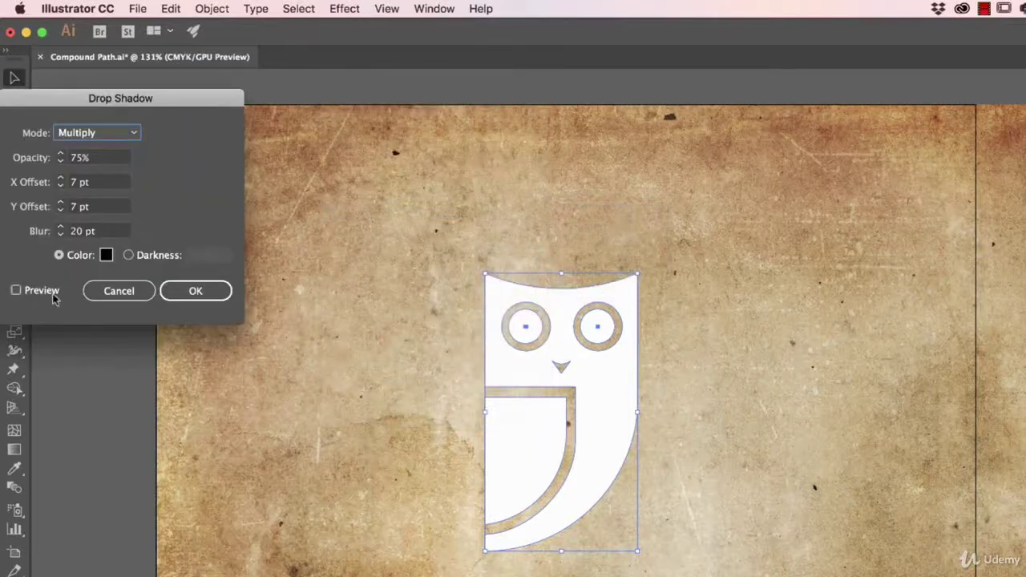
{"action": "left_click", "coordinate": [53, 298]}
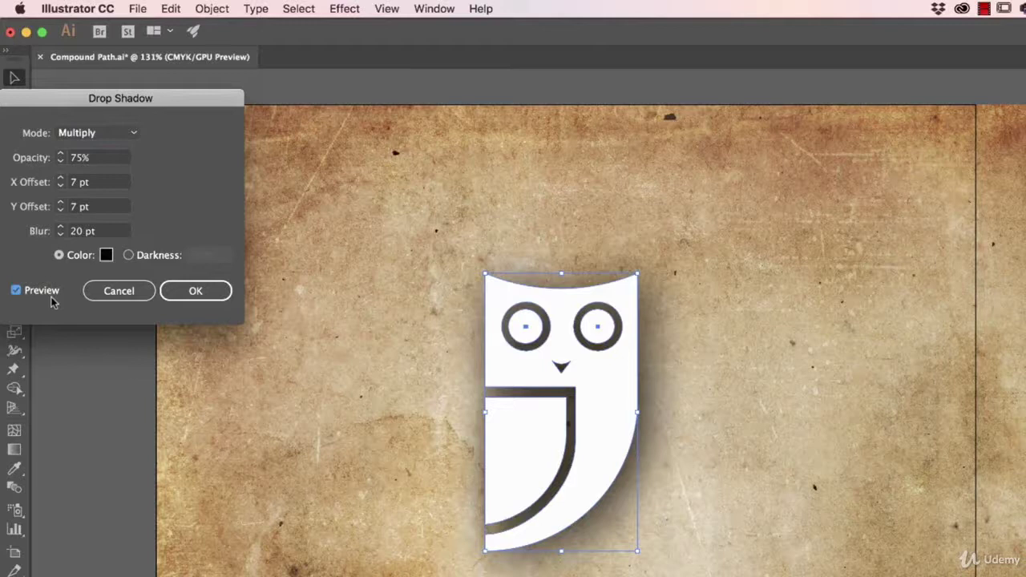
{"action": "left_click", "coordinate": [90, 233]}
{"action": "type", "text": "5"}
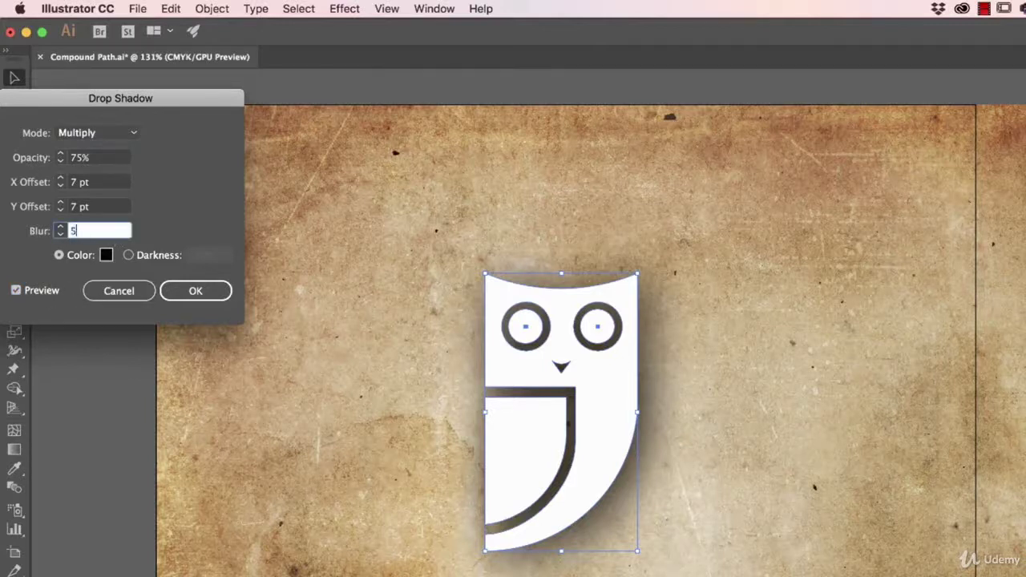
{"action": "key", "text": "Tab"}
Set the drop shadow's X offset, Y offset and blur to 1 pt each and apply the effect
{"action": "left_click", "coordinate": [113, 183]}
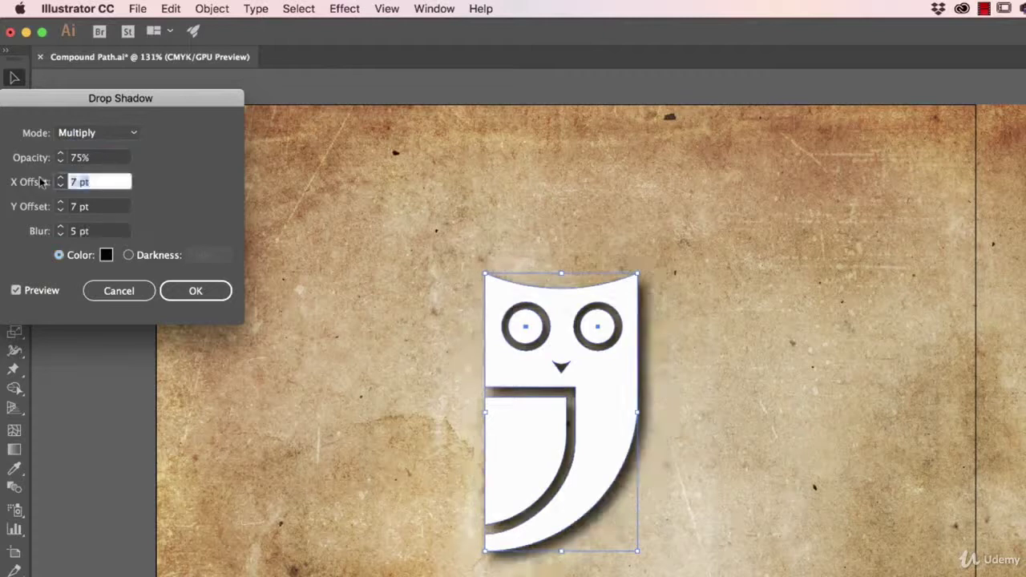
{"action": "type", "text": "1"}
{"action": "key", "text": "Tab"}
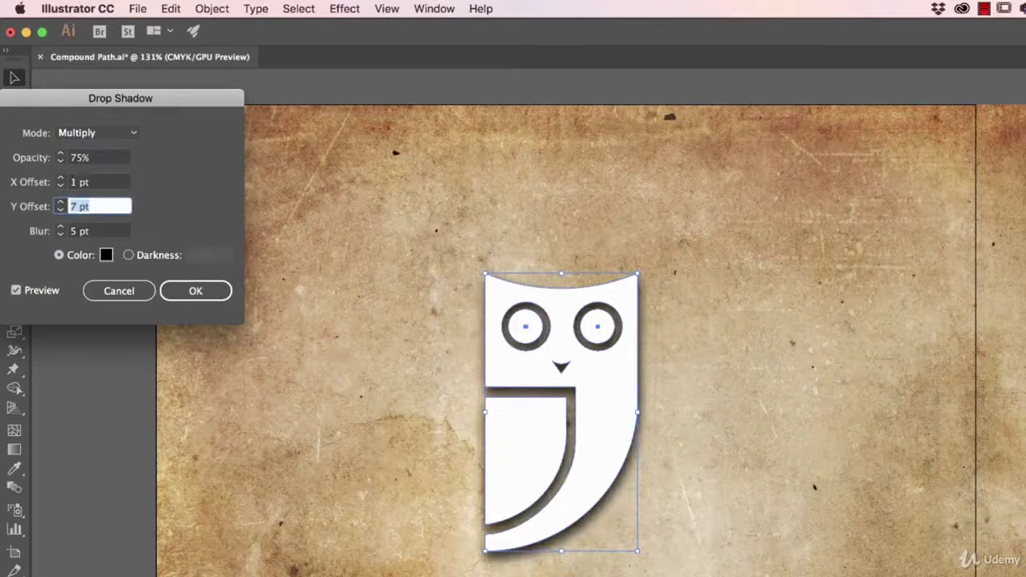
{"action": "type", "text": "1"}
{"action": "key", "text": "Tab"}
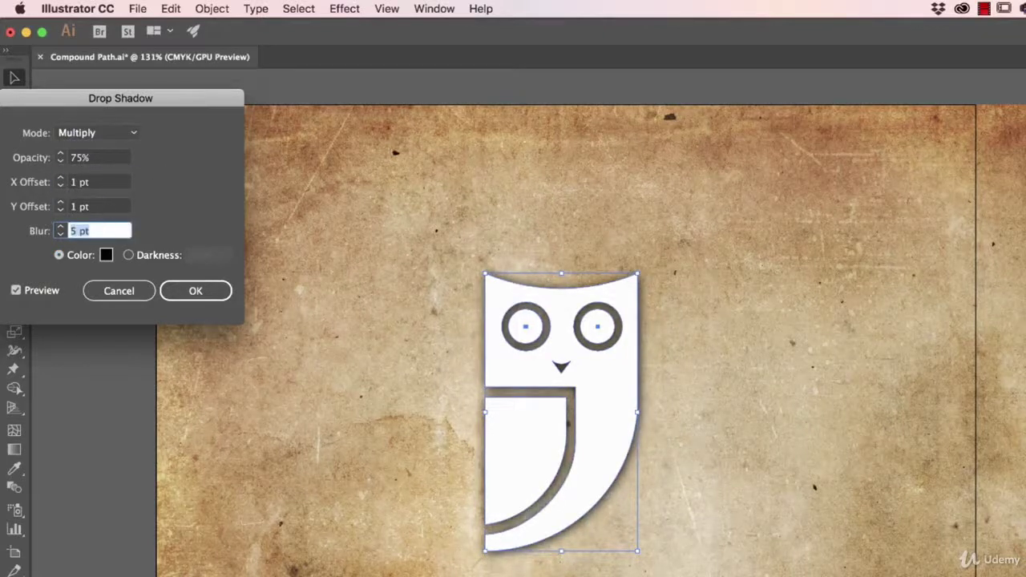
{"action": "type", "text": "1"}
{"action": "key", "text": "Tab"}
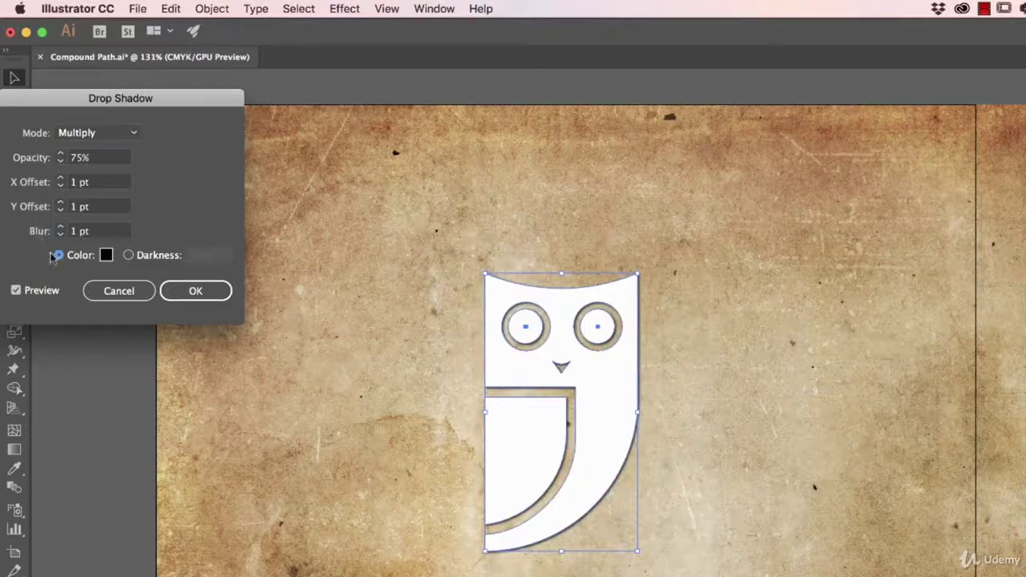
{"action": "left_click", "coordinate": [197, 292]}
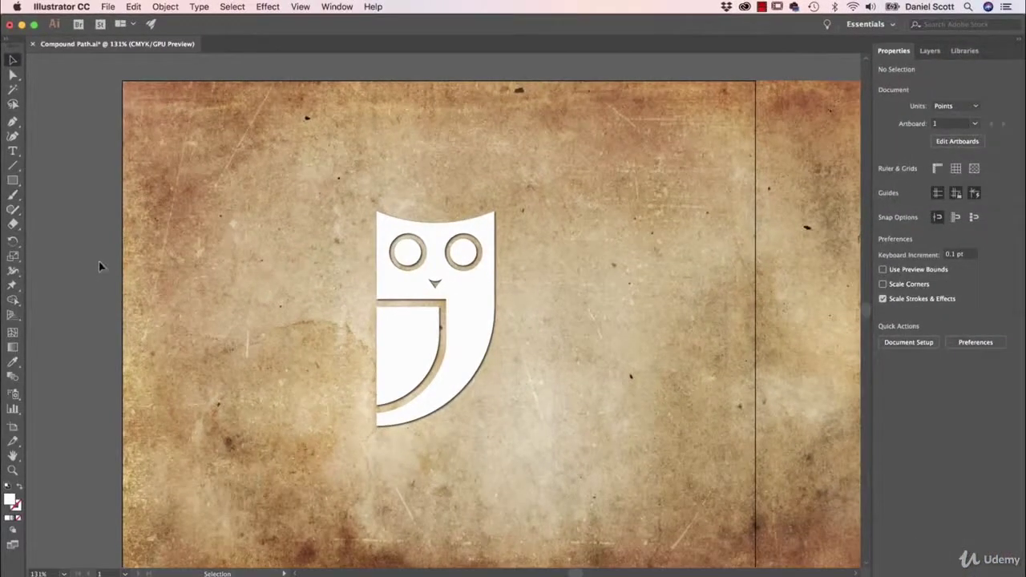
Create a new landscape Letter document, 792 by 612 pt, in RGB Color
{"action": "key", "text": "super+n"}
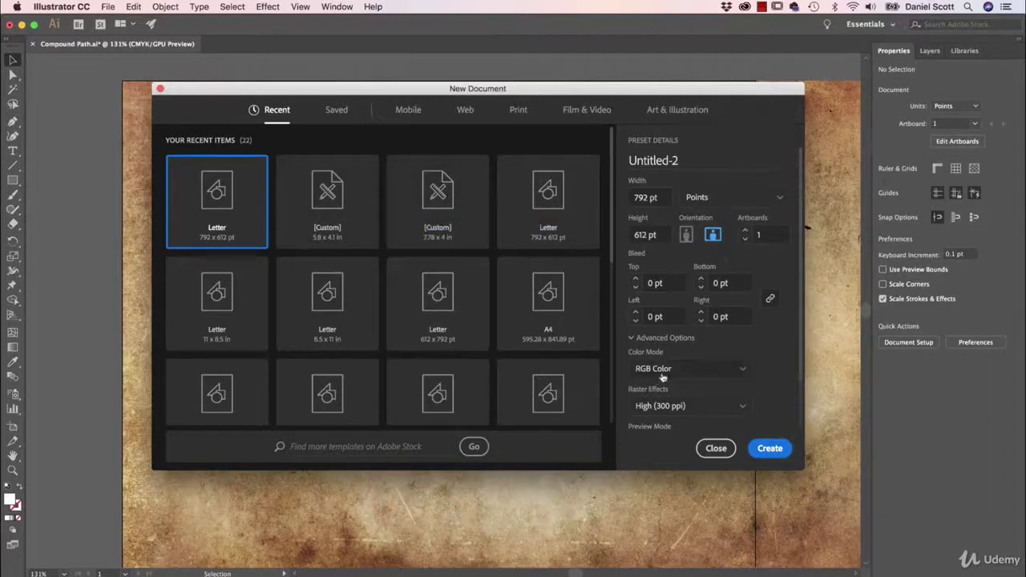
{"action": "left_click", "coordinate": [631, 338]}
{"action": "left_click", "coordinate": [631, 338]}
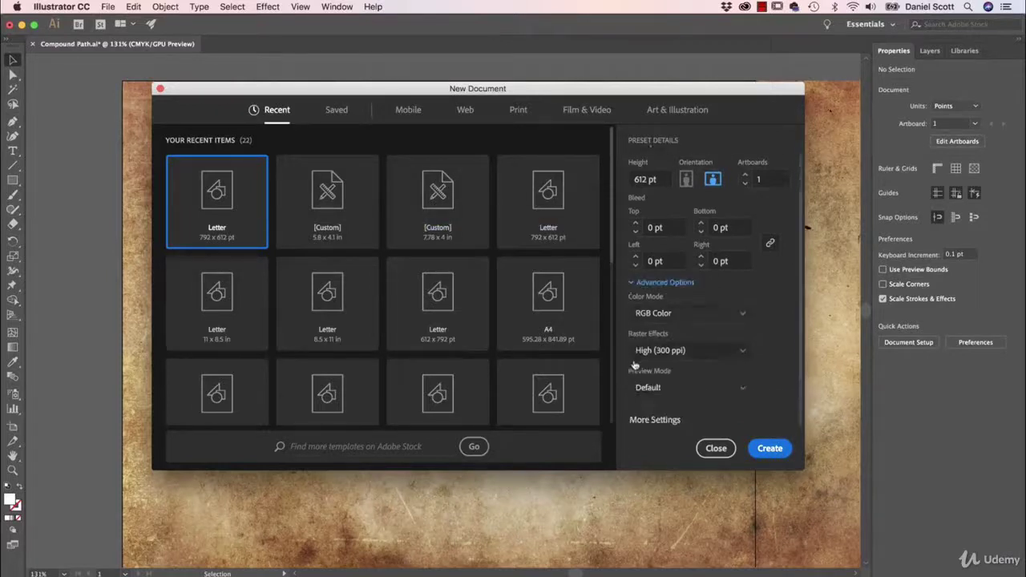
{"action": "left_click", "coordinate": [782, 454]}
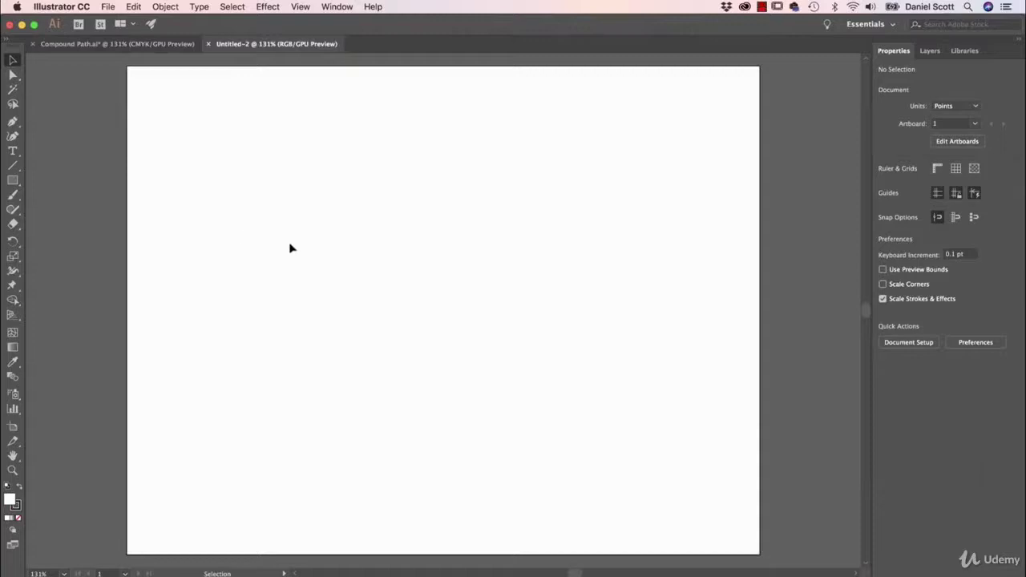
Choose the Pencil tool and accept its options with the fidelity at Smooth
{"action": "left_click", "coordinate": [13, 209]}
{"action": "left_click", "coordinate": [77, 224]}
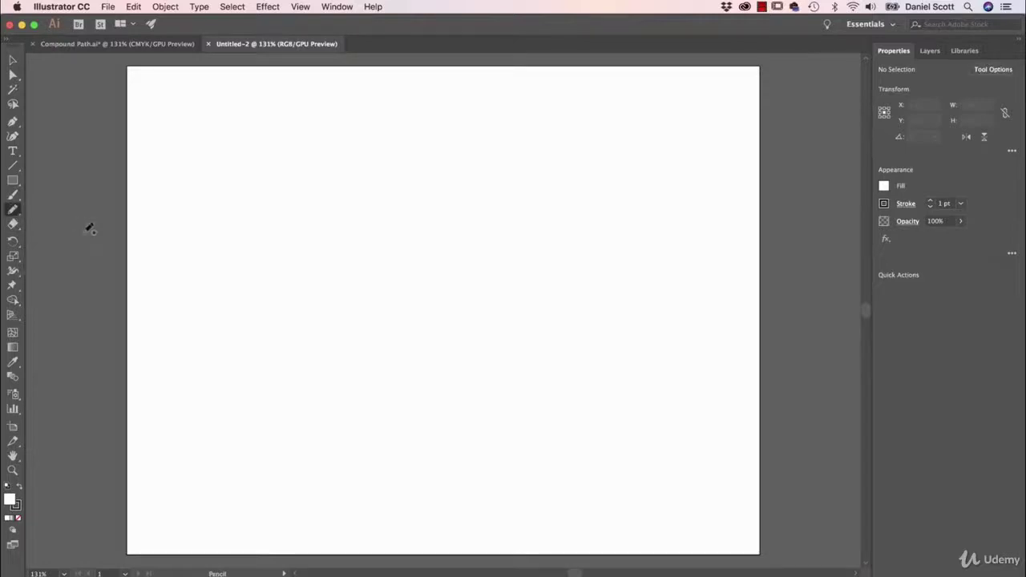
{"action": "double_click", "coordinate": [13, 212]}
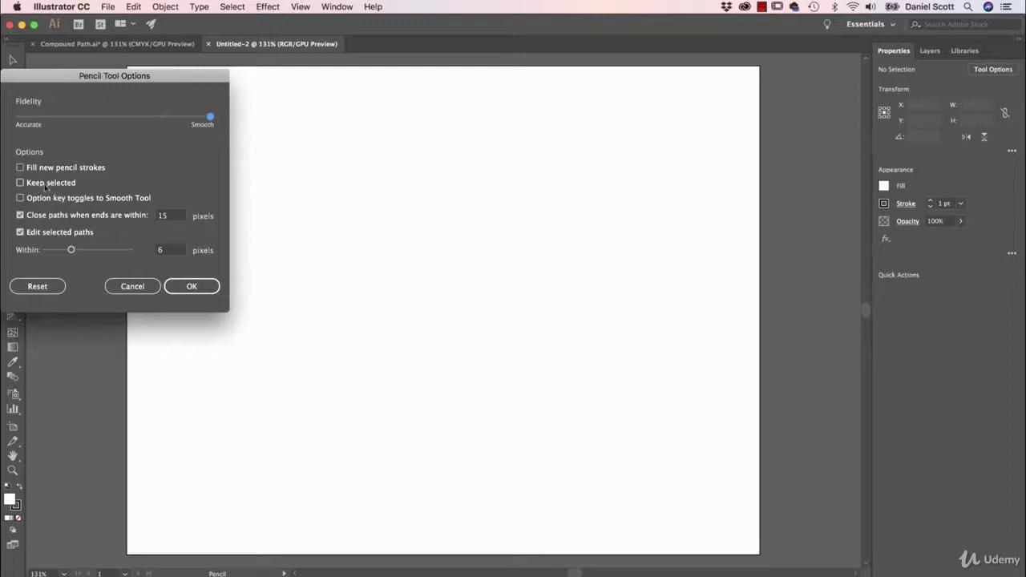
{"action": "left_click", "coordinate": [190, 287]}
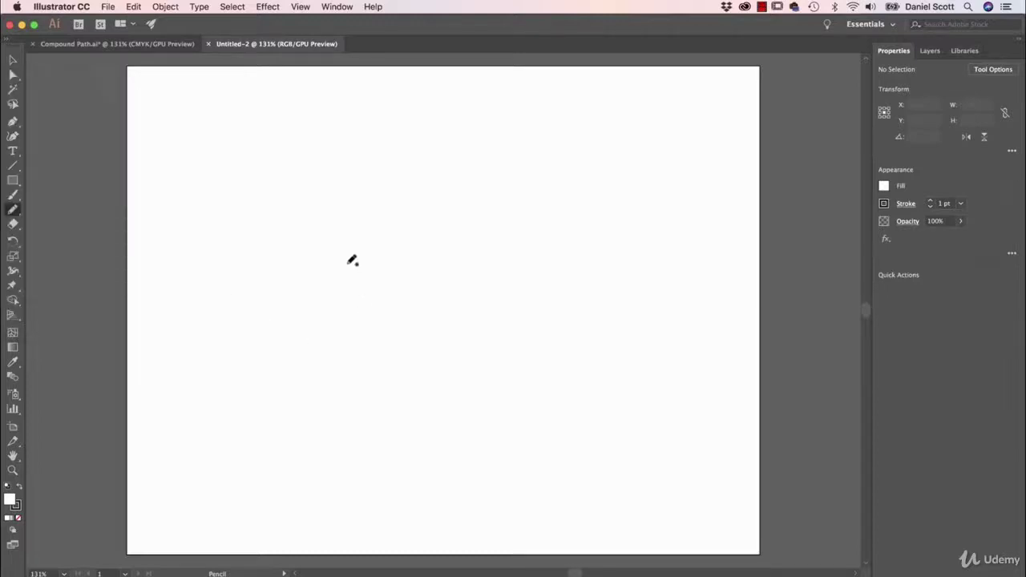
Draw four nested wavy closed outlines on the artboard, the outermost about 703 by 516 pt and the innermost about 468 by 356 pt
{"action": "key", "text": "super+minus"}
{"action": "key", "text": "super+minus"}
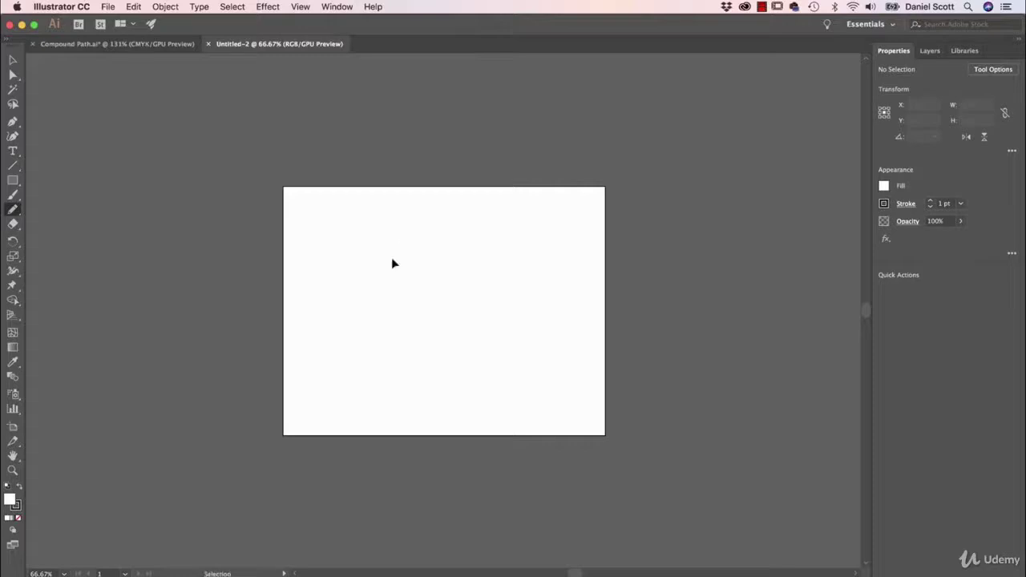
{"action": "key", "text": "super+equal"}
{"action": "key", "text": "super+1"}
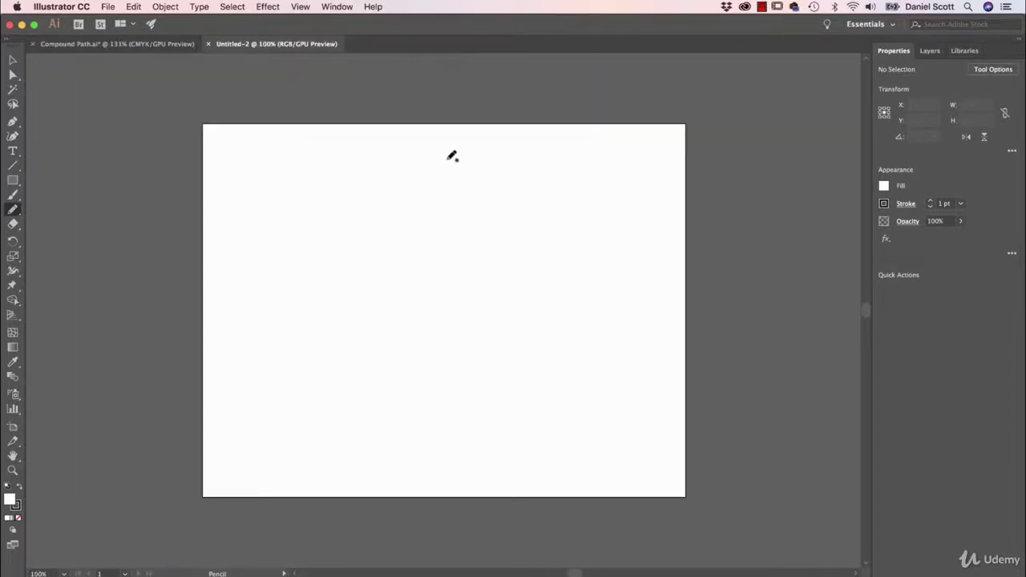
{"action": "mouse_move", "coordinate": [461, 160]}
{"action": "left_mouse_down"}
{"action": "mouse_move", "coordinate": [262, 172]}
{"action": "mouse_move", "coordinate": [242, 282]}
{"action": "mouse_move", "coordinate": [253, 342]}
{"action": "mouse_move", "coordinate": [229, 406]}
{"action": "mouse_move", "coordinate": [260, 461]}
{"action": "mouse_move", "coordinate": [624, 460]}
{"action": "mouse_move", "coordinate": [644, 384]}
{"action": "mouse_move", "coordinate": [637, 171]}
{"action": "mouse_move", "coordinate": [463, 157]}
{"action": "left_mouse_up"}
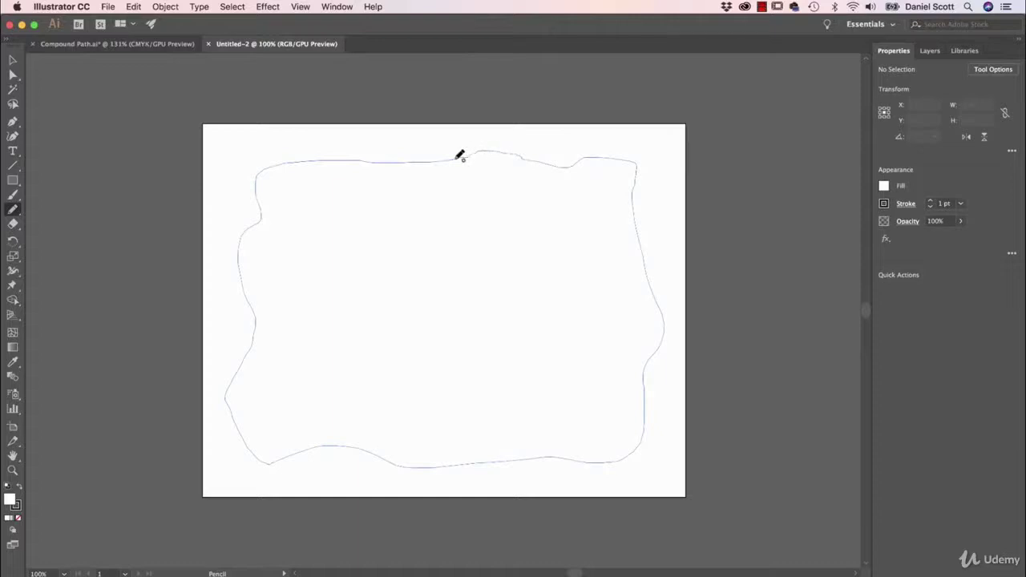
{"action": "left_click_drag", "start_coordinate": [460, 157], "coordinate": [459, 157]}
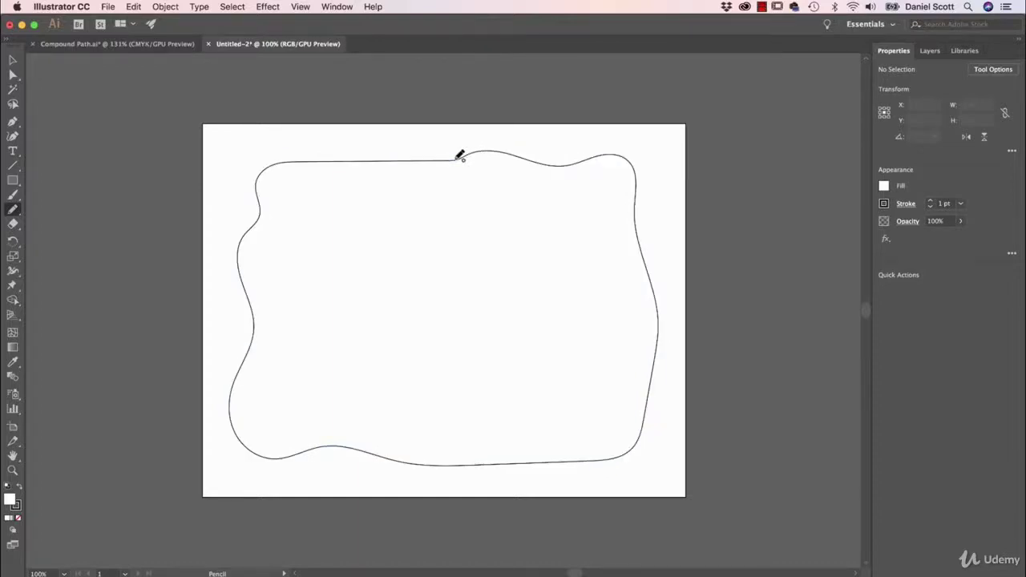
{"action": "mouse_move", "coordinate": [288, 182]}
{"action": "left_mouse_down"}
{"action": "mouse_move", "coordinate": [259, 285]}
{"action": "mouse_move", "coordinate": [269, 434]}
{"action": "mouse_move", "coordinate": [291, 421]}
{"action": "mouse_move", "coordinate": [377, 437]}
{"action": "mouse_move", "coordinate": [563, 446]}
{"action": "mouse_move", "coordinate": [613, 415]}
{"action": "mouse_move", "coordinate": [634, 364]}
{"action": "mouse_move", "coordinate": [611, 276]}
{"action": "mouse_move", "coordinate": [620, 211]}
{"action": "mouse_move", "coordinate": [610, 185]}
{"action": "mouse_move", "coordinate": [347, 191]}
{"action": "mouse_move", "coordinate": [288, 181]}
{"action": "left_mouse_up"}
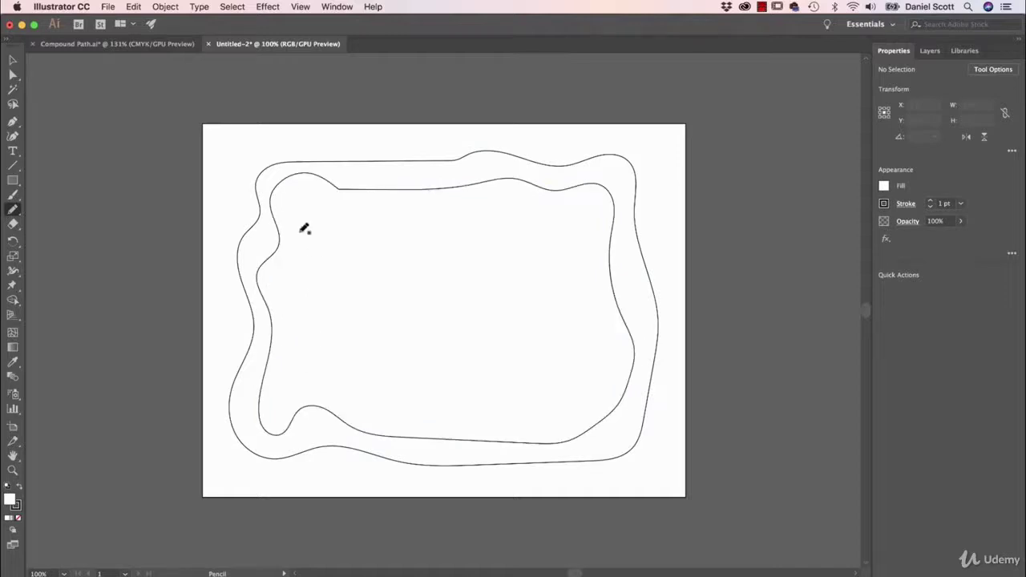
{"action": "mouse_move", "coordinate": [293, 251]}
{"action": "left_mouse_down"}
{"action": "mouse_move", "coordinate": [324, 284]}
{"action": "mouse_move", "coordinate": [290, 384]}
{"action": "mouse_move", "coordinate": [363, 396]}
{"action": "mouse_move", "coordinate": [436, 428]}
{"action": "mouse_move", "coordinate": [531, 440]}
{"action": "mouse_move", "coordinate": [595, 375]}
{"action": "mouse_move", "coordinate": [583, 305]}
{"action": "mouse_move", "coordinate": [595, 210]}
{"action": "mouse_move", "coordinate": [427, 197]}
{"action": "mouse_move", "coordinate": [297, 203]}
{"action": "mouse_move", "coordinate": [302, 234]}
{"action": "mouse_move", "coordinate": [322, 246]}
{"action": "mouse_move", "coordinate": [325, 334]}
{"action": "mouse_move", "coordinate": [347, 357]}
{"action": "mouse_move", "coordinate": [511, 429]}
{"action": "mouse_move", "coordinate": [497, 384]}
{"action": "mouse_move", "coordinate": [508, 357]}
{"action": "mouse_move", "coordinate": [572, 366]}
{"action": "mouse_move", "coordinate": [586, 266]}
{"action": "mouse_move", "coordinate": [579, 220]}
{"action": "mouse_move", "coordinate": [403, 228]}
{"action": "mouse_move", "coordinate": [313, 215]}
{"action": "left_mouse_up"}
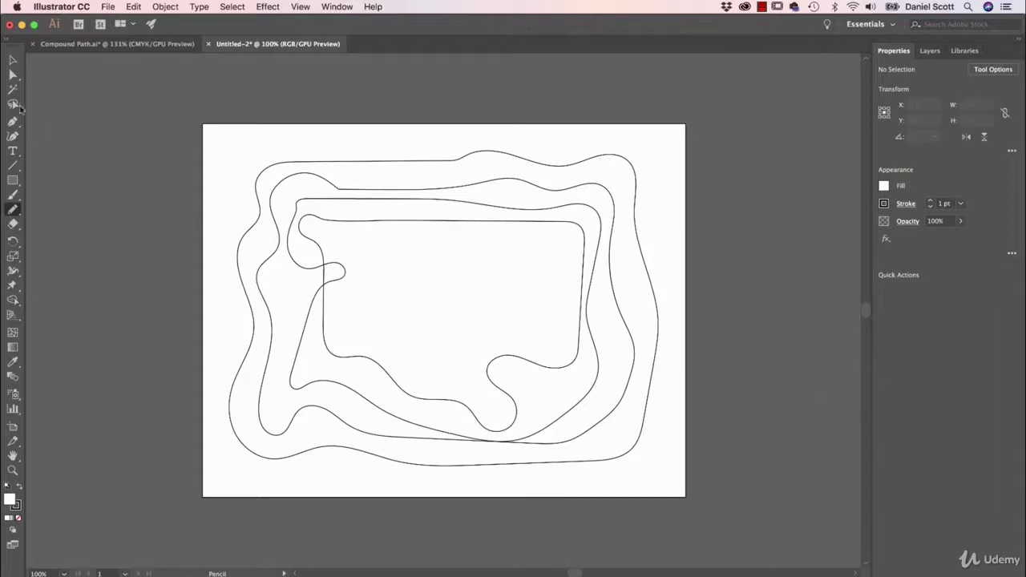
Move the two outermost wavy outlines off the artboard to its right side, the smaller one above the larger
{"action": "left_click", "coordinate": [12, 61]}
{"action": "key", "text": "super+minus"}
{"action": "key", "text": "super+minus"}
{"action": "key", "text": "super+minus"}
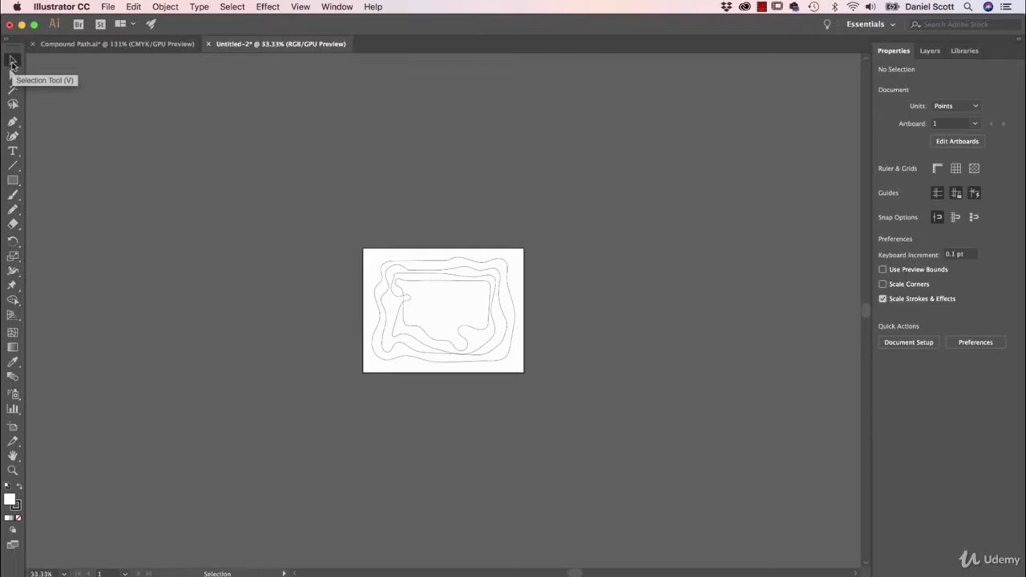
{"action": "key", "text": "space"}
{"action": "left_click_drag", "start_coordinate": [224, 153], "coordinate": [162, 291]}
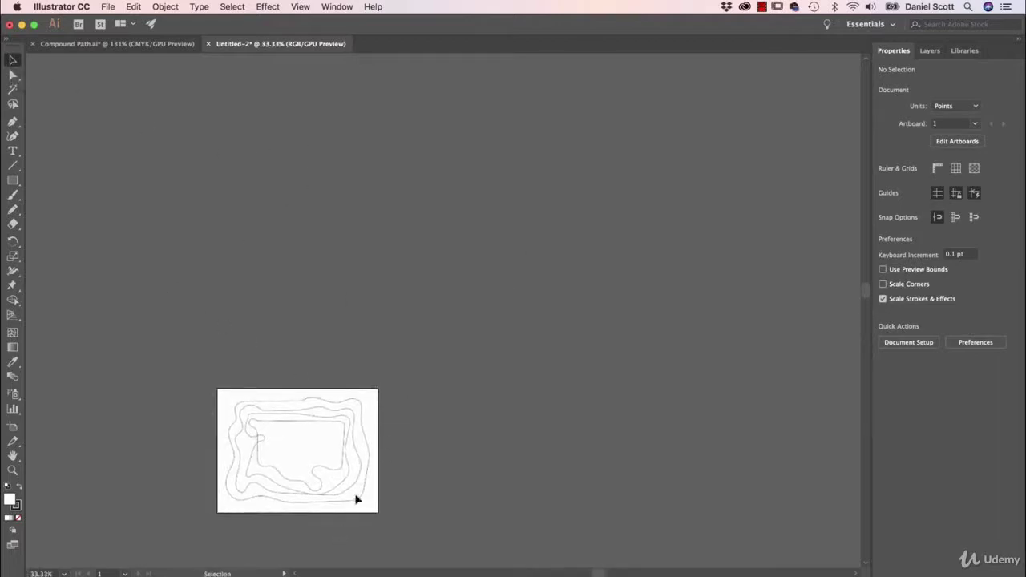
{"action": "mouse_move", "coordinate": [354, 504]}
{"action": "left_mouse_down"}
{"action": "mouse_move", "coordinate": [546, 525]}
{"action": "mouse_move", "coordinate": [561, 515]}
{"action": "left_mouse_up"}
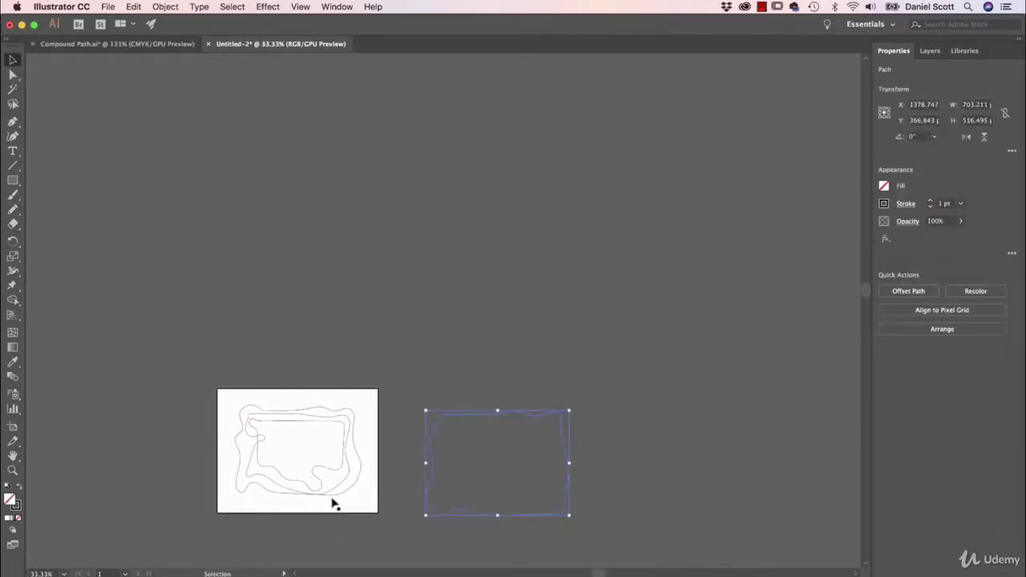
{"action": "mouse_move", "coordinate": [343, 497]}
{"action": "left_mouse_down"}
{"action": "mouse_move", "coordinate": [550, 346]}
{"action": "mouse_move", "coordinate": [536, 339]}
{"action": "left_mouse_up"}
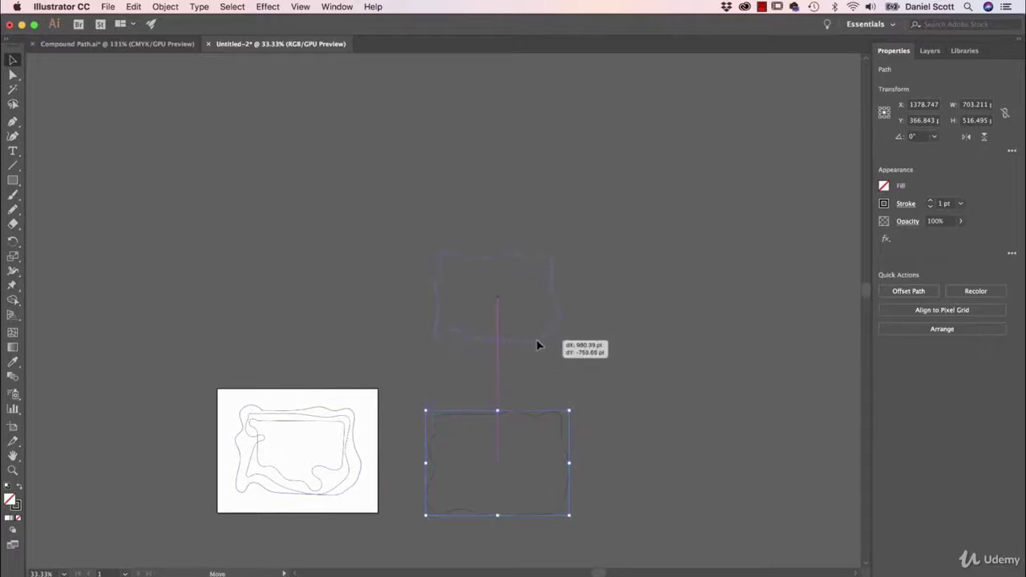
Move the two remaining inner outlines off the artboard and stack them above the others, the innermost at about X 1405, Y -1689 pt
{"action": "mouse_move", "coordinate": [338, 482]}
{"action": "left_mouse_down"}
{"action": "mouse_move", "coordinate": [486, 208]}
{"action": "mouse_move", "coordinate": [535, 187]}
{"action": "left_mouse_up"}
{"action": "left_click_drag", "start_coordinate": [327, 474], "coordinate": [514, 101]}
{"action": "key", "text": "space"}
{"action": "left_click_drag", "start_coordinate": [531, 147], "coordinate": [467, 254]}
{"action": "left_click_drag", "start_coordinate": [457, 203], "coordinate": [478, 170]}
{"action": "key", "text": "space"}
{"action": "left_click_drag", "start_coordinate": [515, 251], "coordinate": [522, 201]}
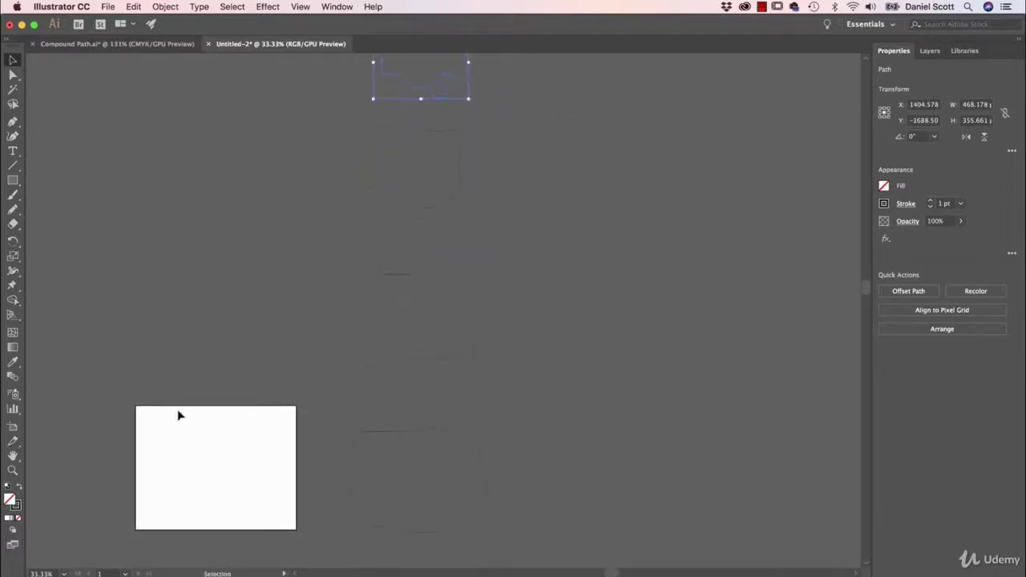
Draw a 792 by 612 pt rectangle that covers the whole artboard
{"action": "left_click", "coordinate": [13, 179]}
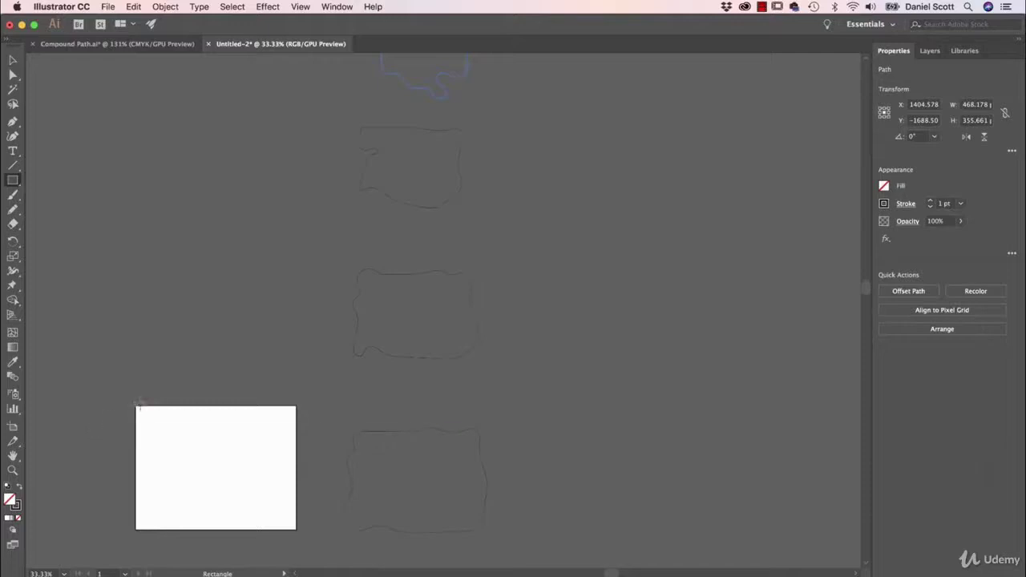
{"action": "left_click_drag", "start_coordinate": [137, 406], "coordinate": [296, 530]}
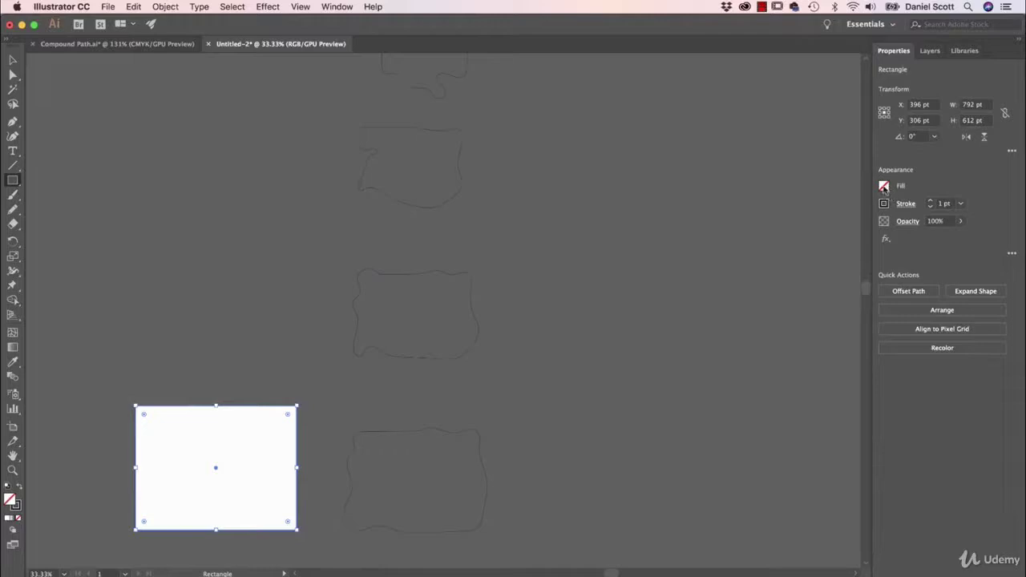
{"action": "key", "text": "v"}
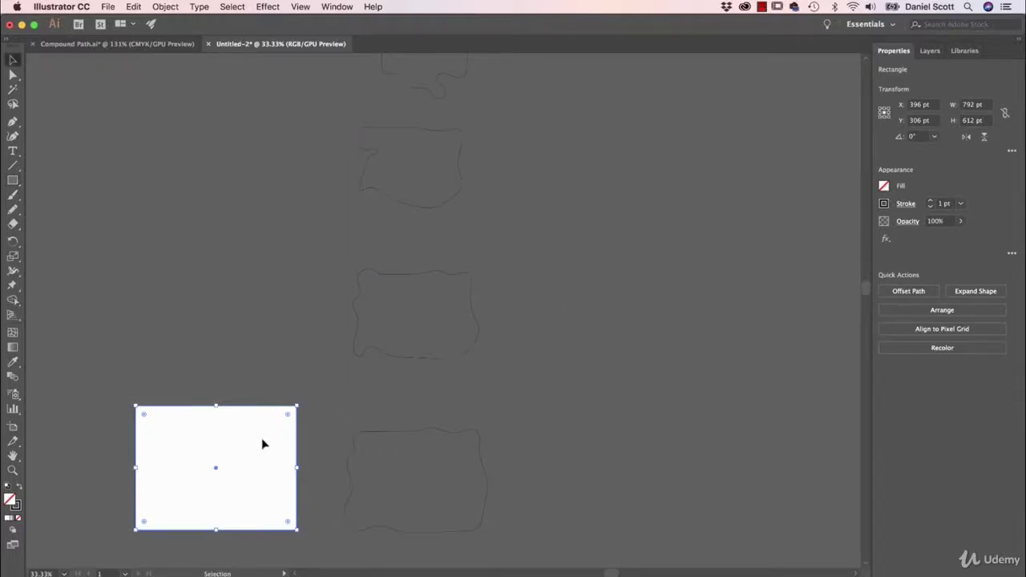
{"action": "left_click", "coordinate": [412, 463]}
{"action": "left_click", "coordinate": [270, 440]}
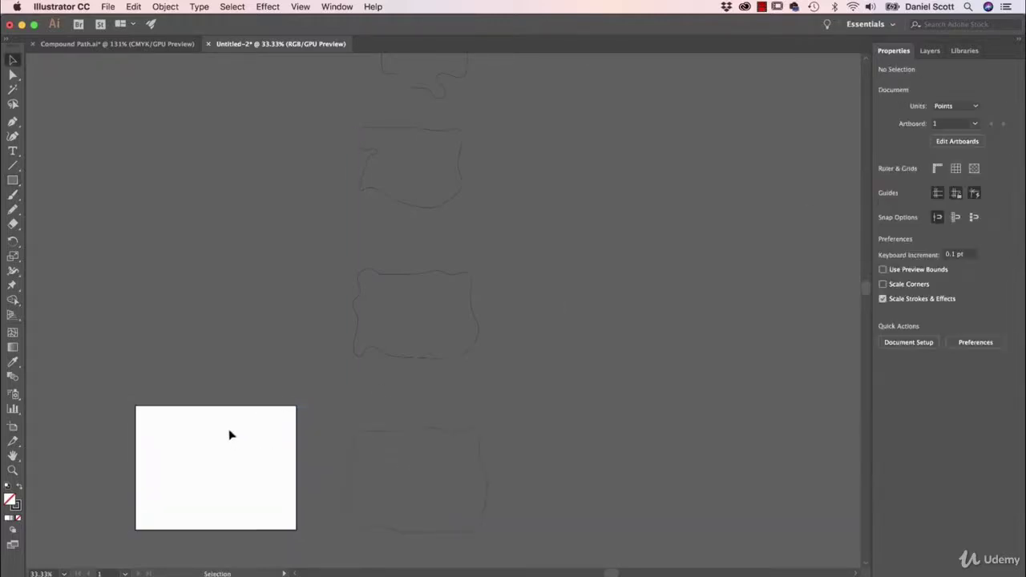
Fill the rectangle with orange-red and move it over the largest wavy outline, at about X 1379, Y 354 pt
{"action": "left_click", "coordinate": [275, 447]}
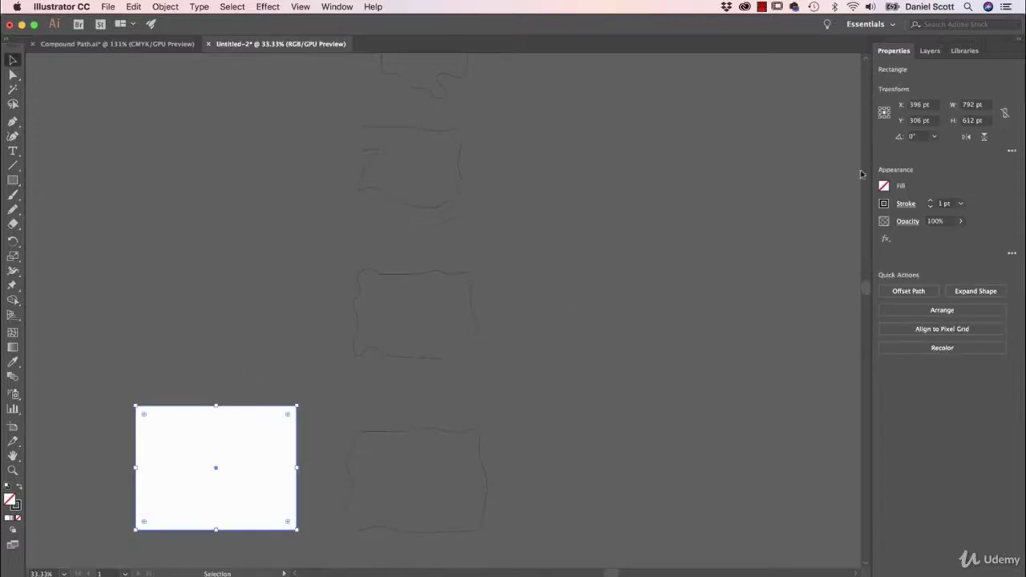
{"action": "left_click", "coordinate": [885, 186]}
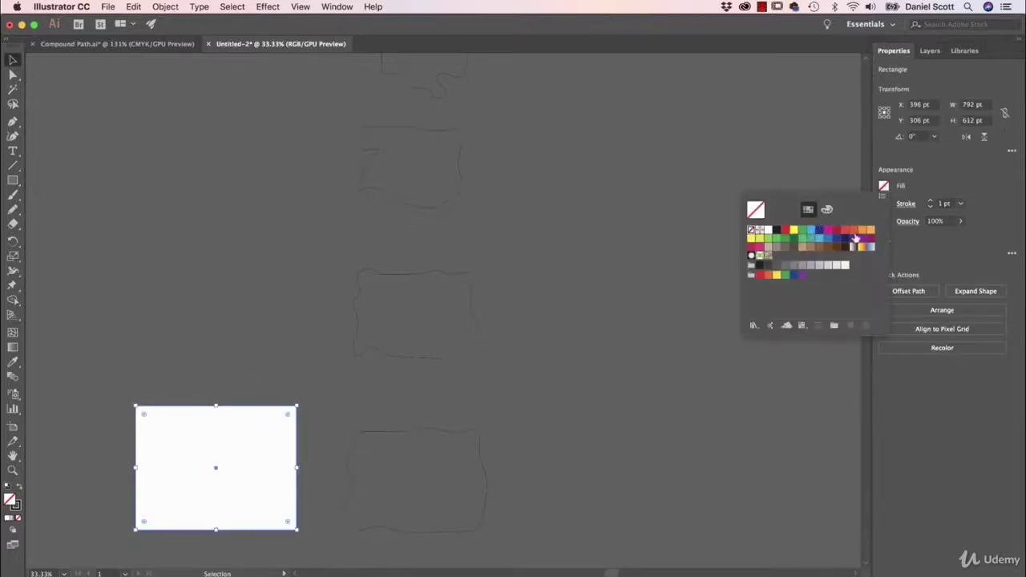
{"action": "left_click", "coordinate": [854, 231]}
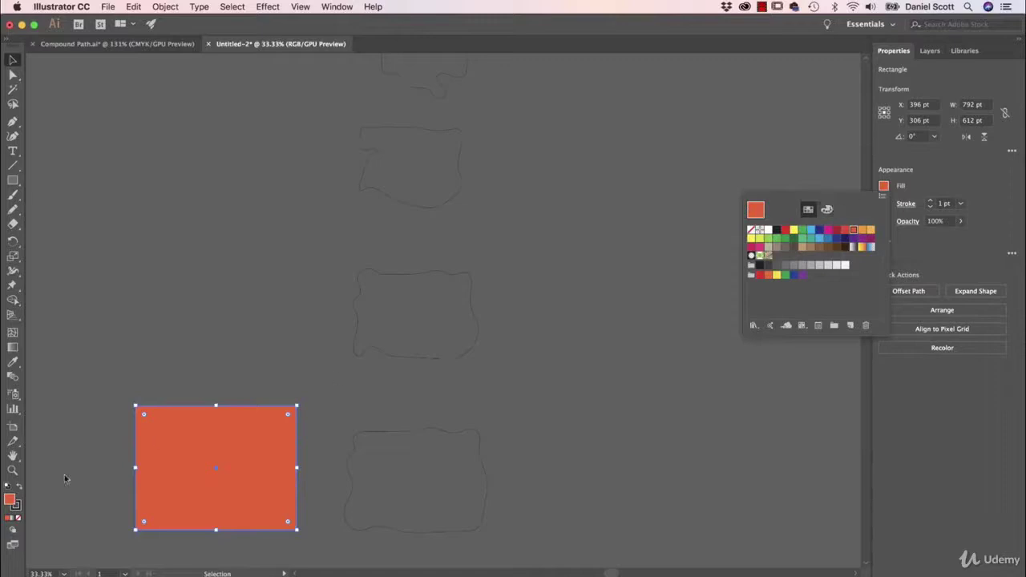
{"action": "left_click", "coordinate": [204, 436]}
{"action": "left_click_drag", "start_coordinate": [247, 437], "coordinate": [447, 445]}
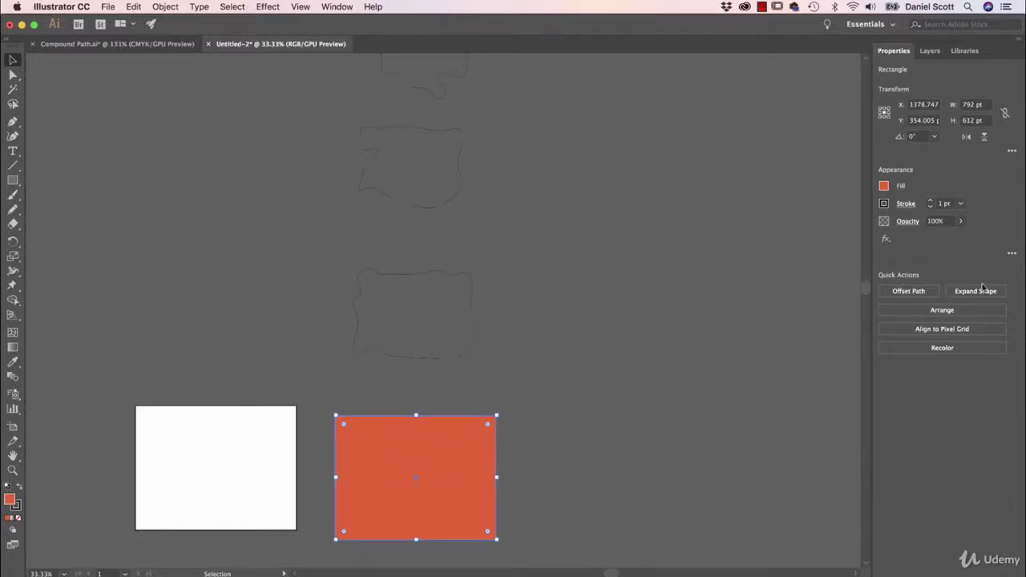
Send the orange-red rectangle behind its wavy outline and place a copy of it over each of the other three outlines
{"action": "left_click", "coordinate": [922, 311]}
{"action": "mouse_move", "coordinate": [366, 426]}
{"action": "left_mouse_down"}
{"action": "mouse_move", "coordinate": [365, 267]}
{"action": "mouse_move", "coordinate": [396, 259]}
{"action": "mouse_move", "coordinate": [392, 178]}
{"action": "left_mouse_up"}
{"action": "scroll", "coordinate": [513, 300], "scroll_direction": "up", "scroll_amount": 5}
{"action": "mouse_move", "coordinate": [476, 333]}
{"action": "left_mouse_down"}
{"action": "mouse_move", "coordinate": [485, 246]}
{"action": "mouse_move", "coordinate": [475, 252]}
{"action": "left_mouse_up"}
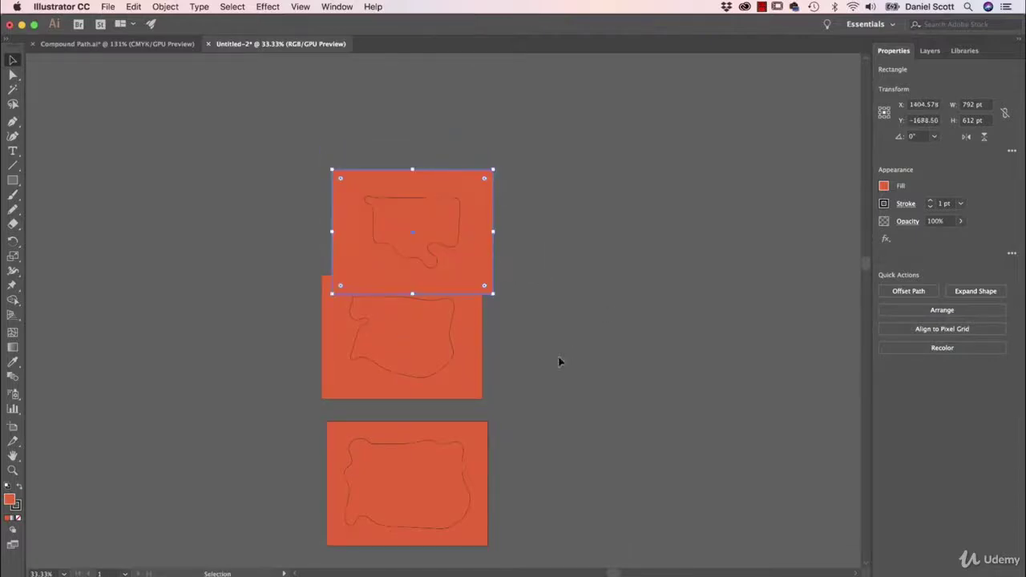
Move the topmost rectangle together with its outline up, clear of the one below, to about X 1306, Y -1953 pt
{"action": "scroll", "coordinate": [550, 316], "scroll_direction": "down", "scroll_amount": 3}
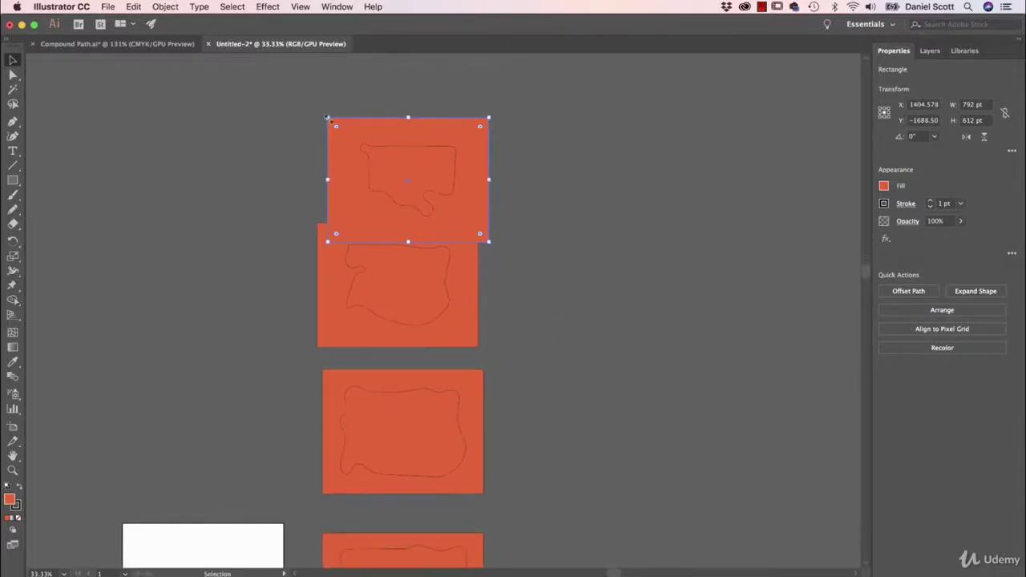
{"action": "left_click_drag", "start_coordinate": [470, 200], "coordinate": [451, 144]}
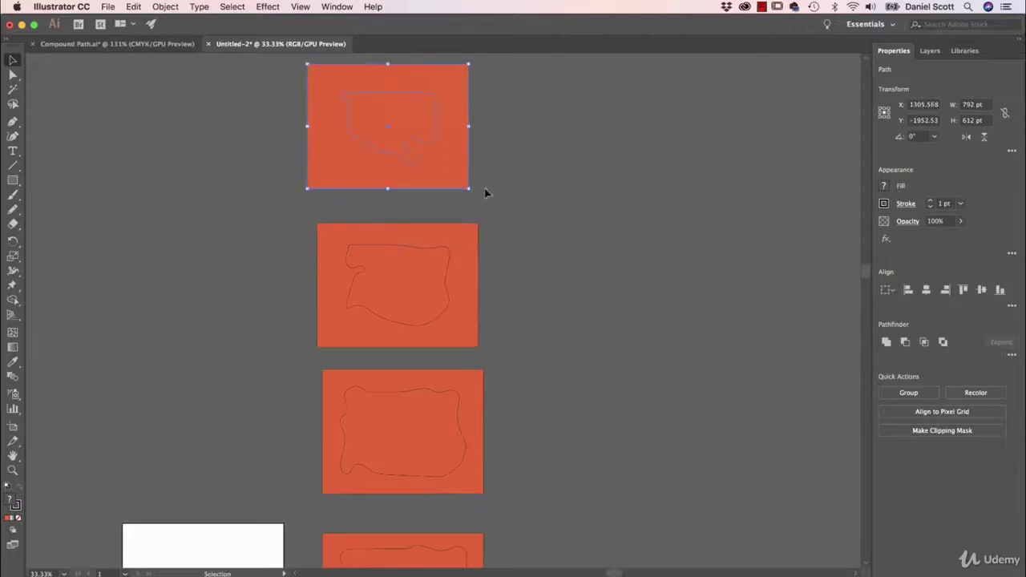
{"action": "left_click_drag", "start_coordinate": [586, 350], "coordinate": [526, 302]}
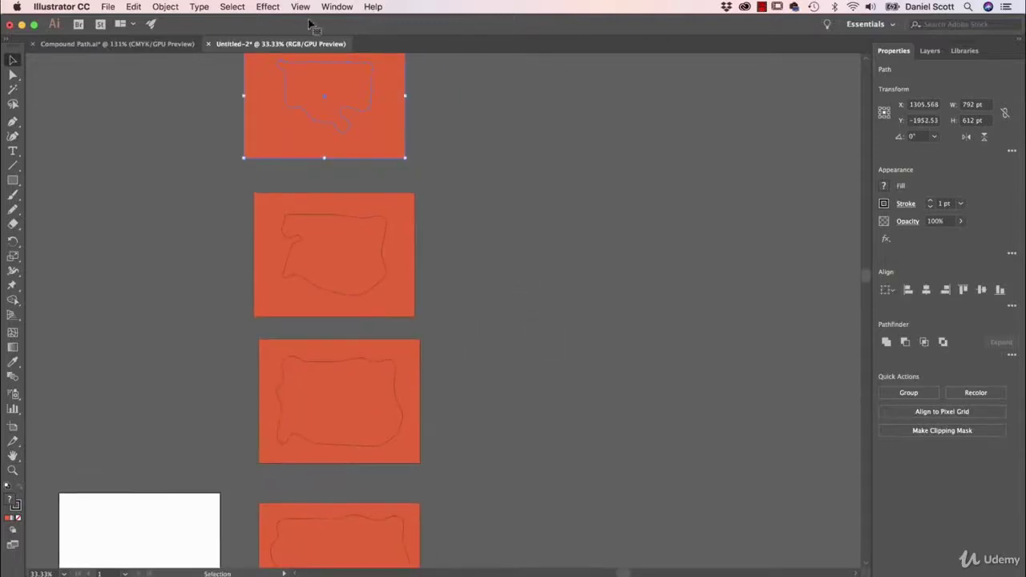
{"action": "left_click", "coordinate": [406, 76]}
Open Adobe Color Themes and display the Explore collection of themes
{"action": "left_click", "coordinate": [338, 7]}
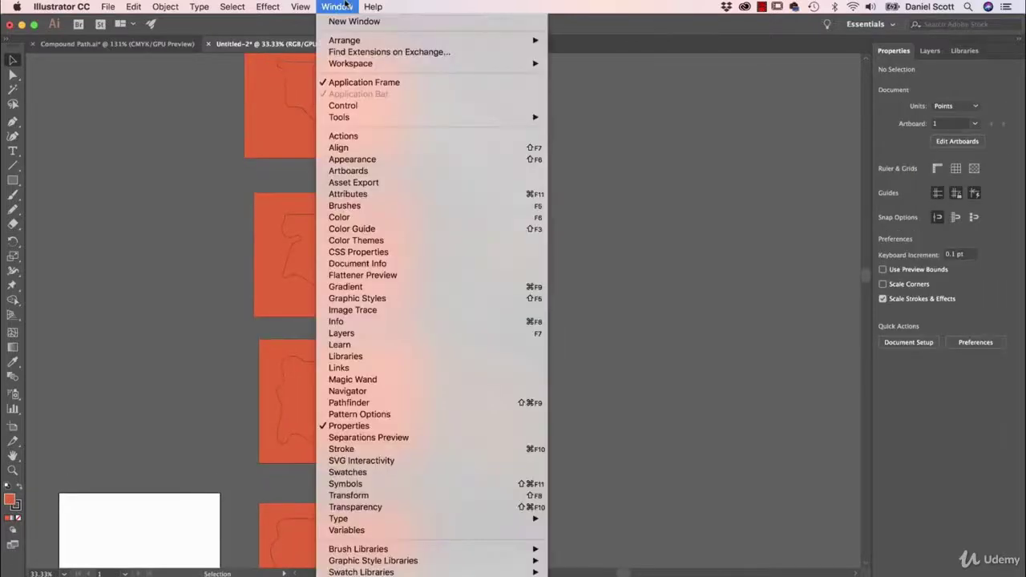
{"action": "left_click", "coordinate": [357, 241]}
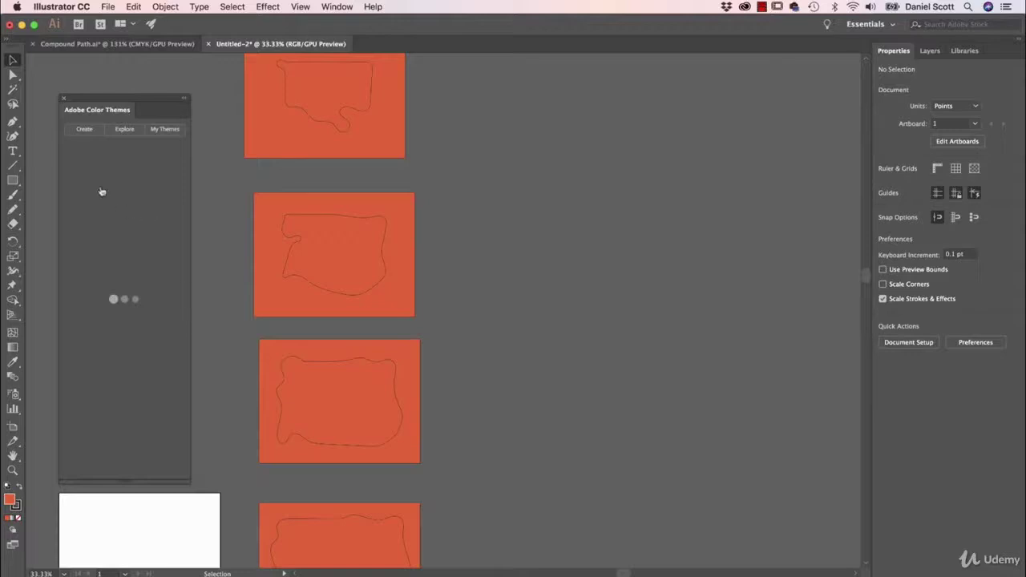
{"action": "left_click", "coordinate": [125, 131]}
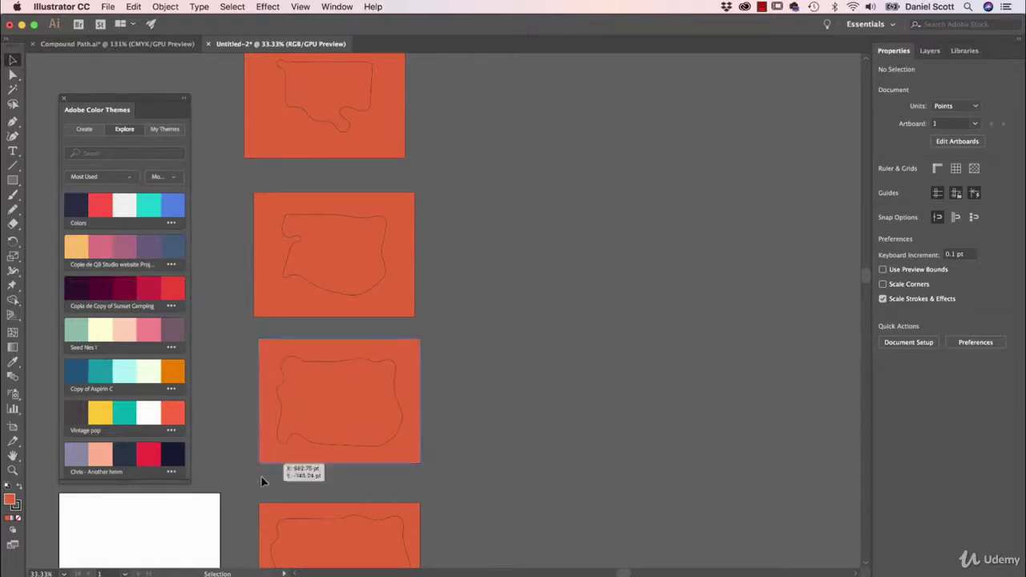
Copy the topmost rectangle to about X 2371, Y -1845 pt and fill the copy with green from the Seed Nes 1 theme
{"action": "left_click", "coordinate": [275, 511]}
{"action": "left_click", "coordinate": [275, 134]}
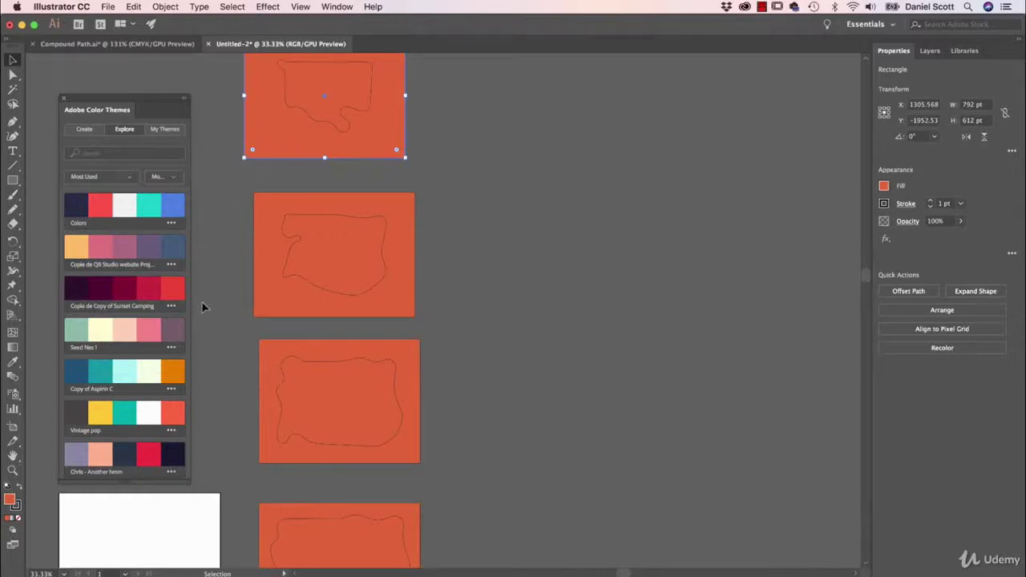
{"action": "left_click_drag", "start_coordinate": [251, 124], "coordinate": [478, 154]}
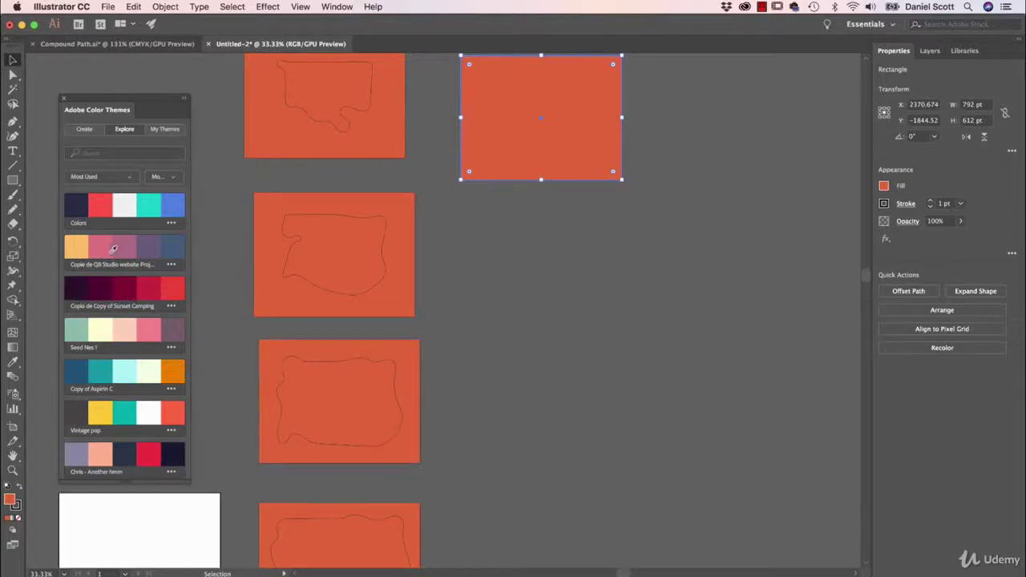
{"action": "left_click", "coordinate": [77, 246]}
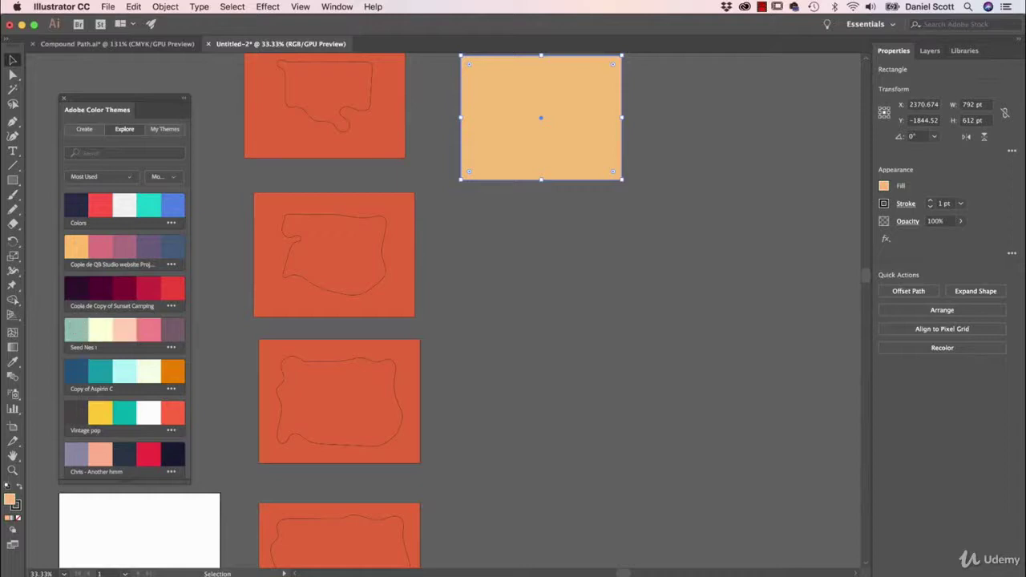
{"action": "left_click", "coordinate": [77, 320]}
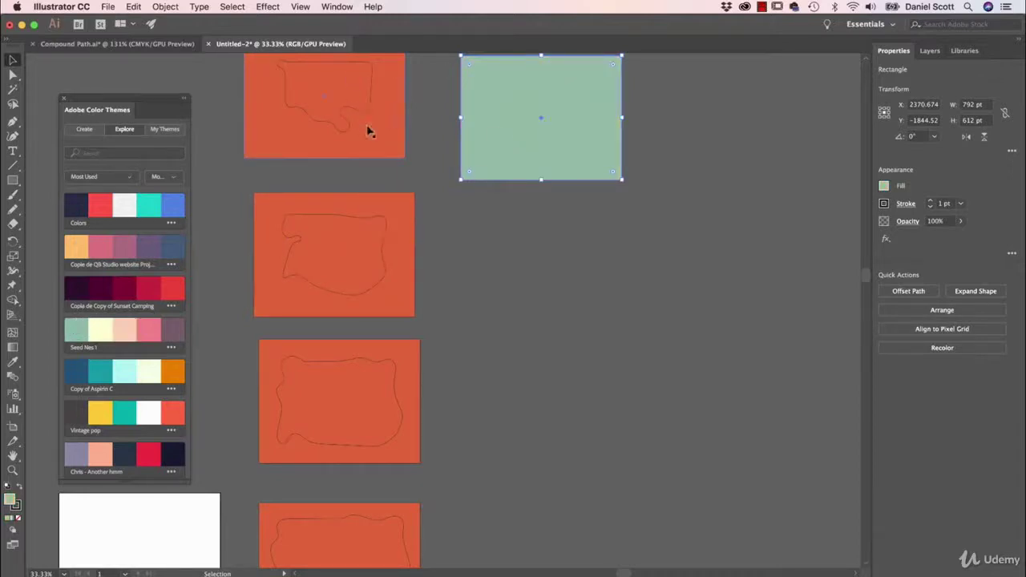
Fill the four rectangles under the outlines, from highest to lowest, with the cream, peach, pink and purple of the Seed Nes 1 theme
{"action": "left_click", "coordinate": [386, 145]}
{"action": "left_click", "coordinate": [103, 328]}
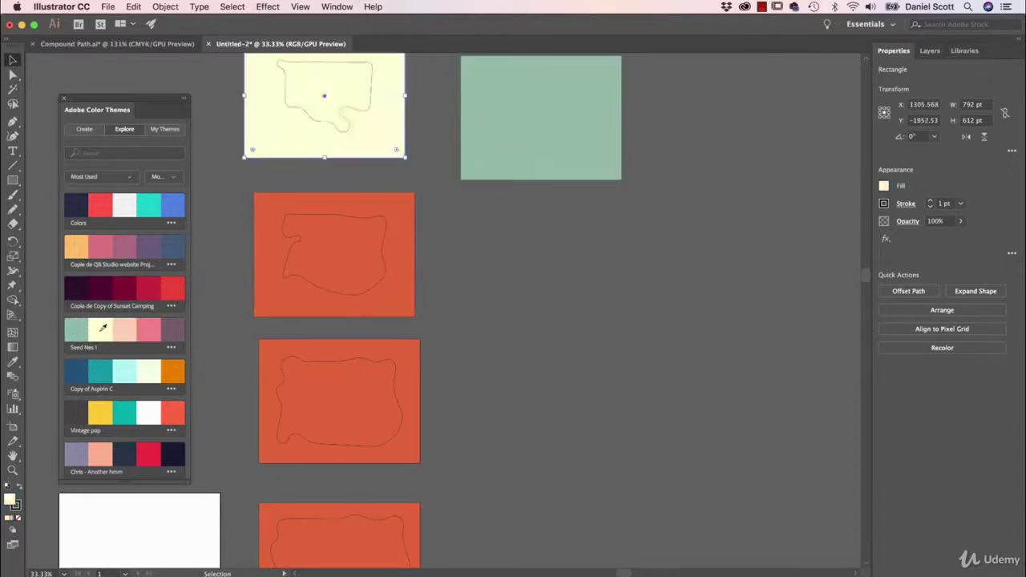
{"action": "left_click", "coordinate": [392, 242]}
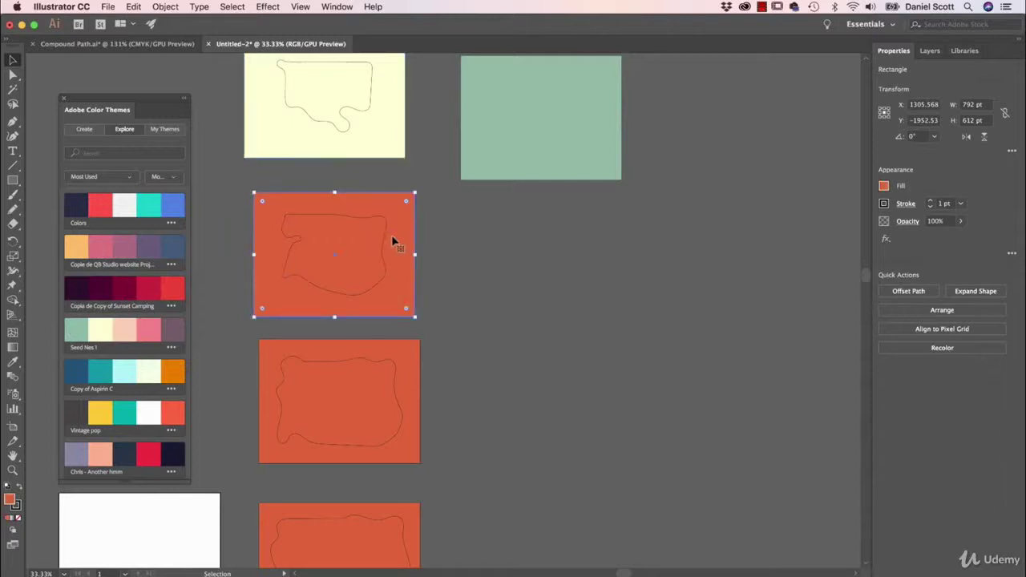
{"action": "left_click", "coordinate": [132, 328]}
{"action": "left_click", "coordinate": [405, 393]}
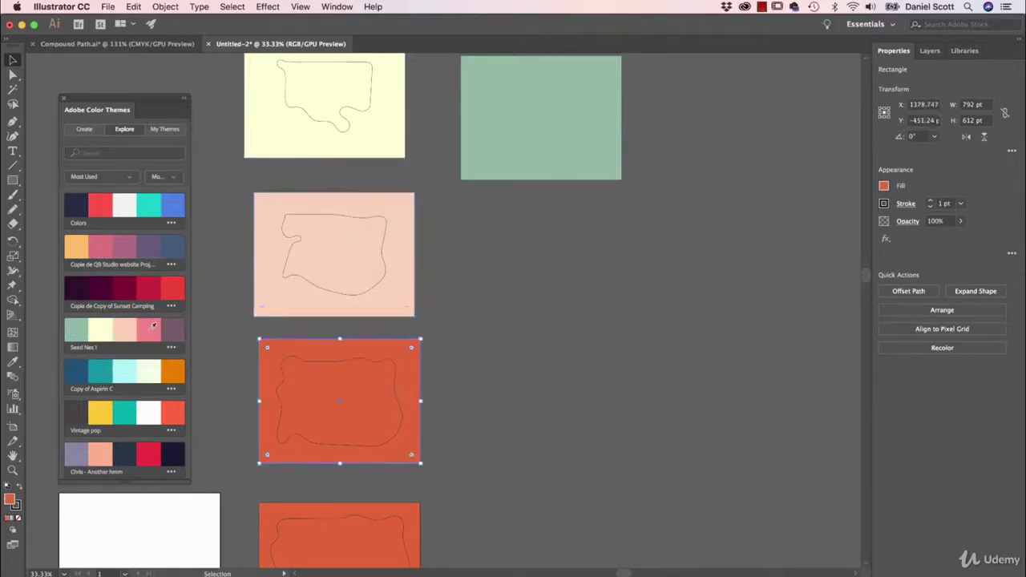
{"action": "left_click", "coordinate": [152, 325]}
{"action": "left_click", "coordinate": [413, 513]}
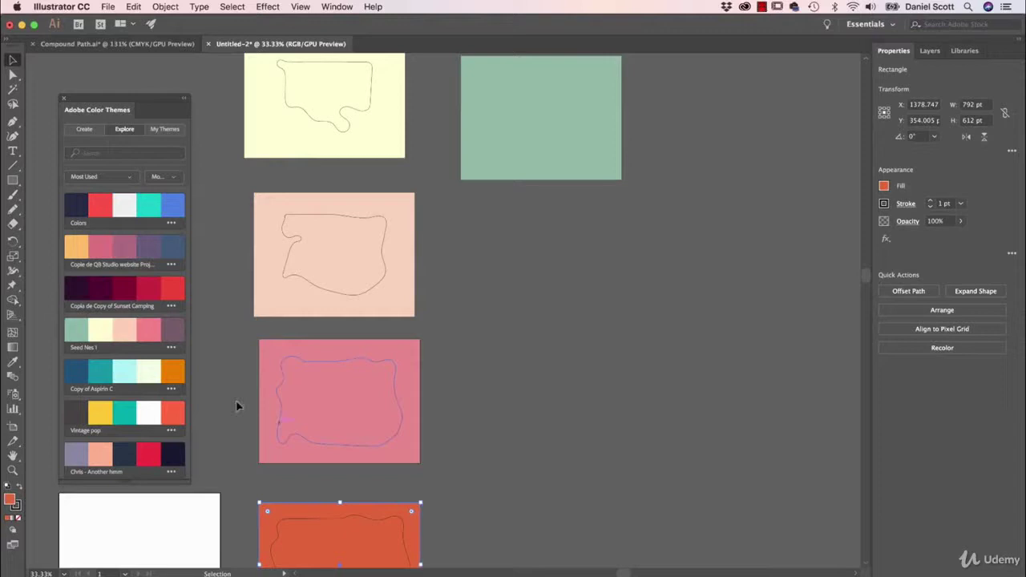
{"action": "left_click", "coordinate": [175, 331]}
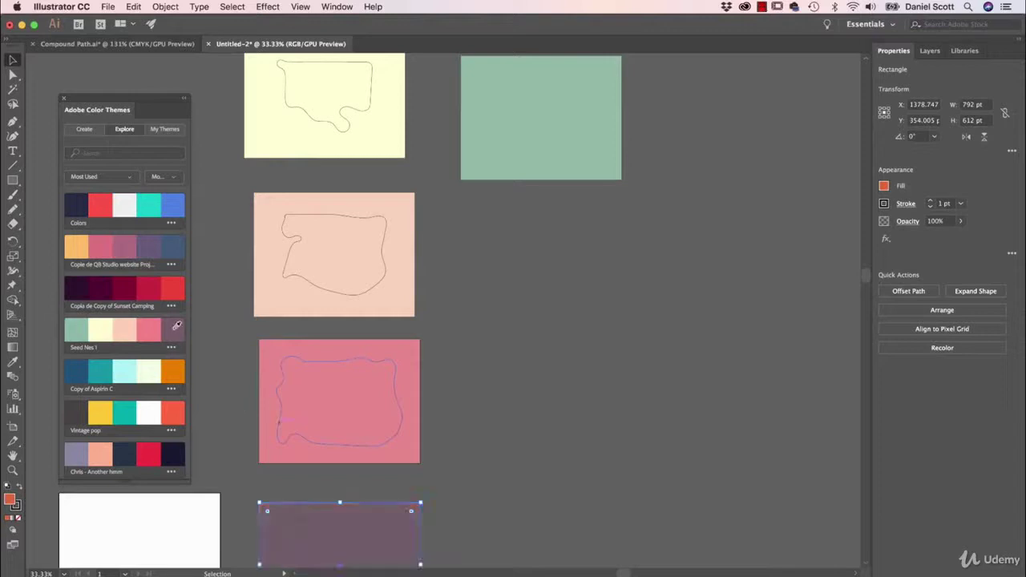
{"action": "left_click", "coordinate": [685, 376]}
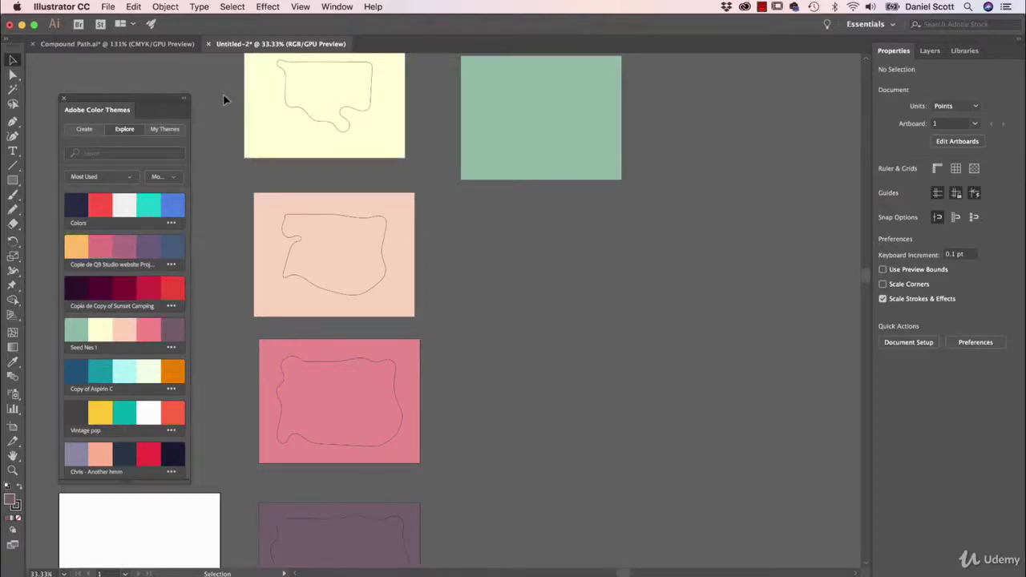
Make a compound path from the cream rectangle and its outline, and another from the peach rectangle and its outline
{"action": "left_click", "coordinate": [366, 153]}
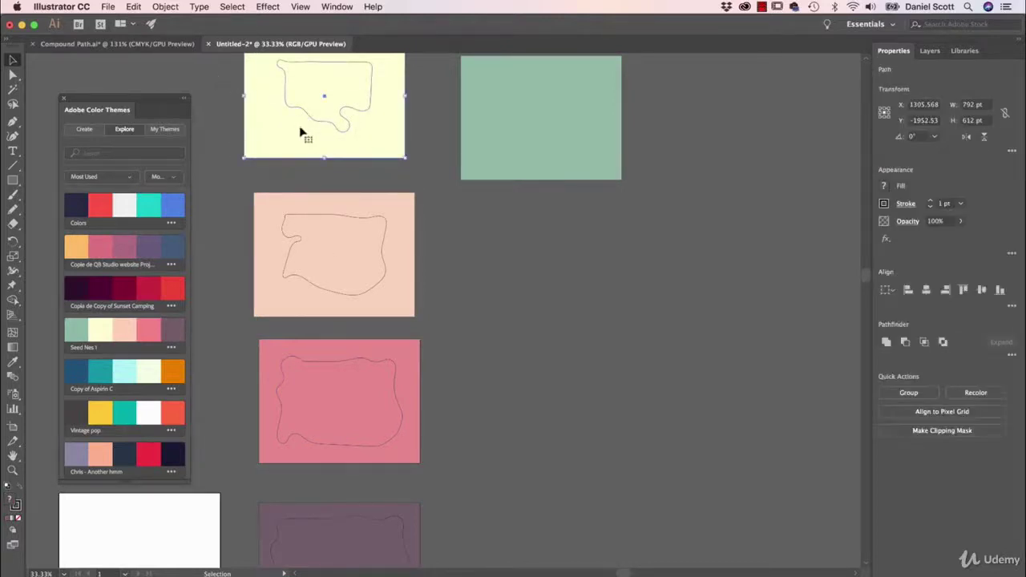
{"action": "left_click", "coordinate": [166, 7]}
{"action": "mouse_move", "coordinate": [237, 405]}
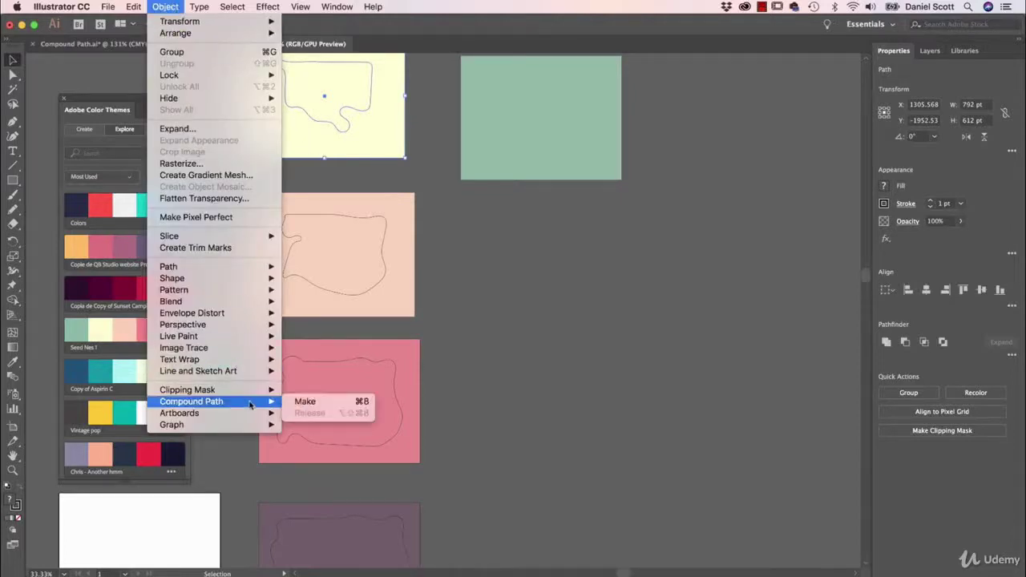
{"action": "left_click", "coordinate": [321, 401]}
{"action": "left_click", "coordinate": [332, 253]}
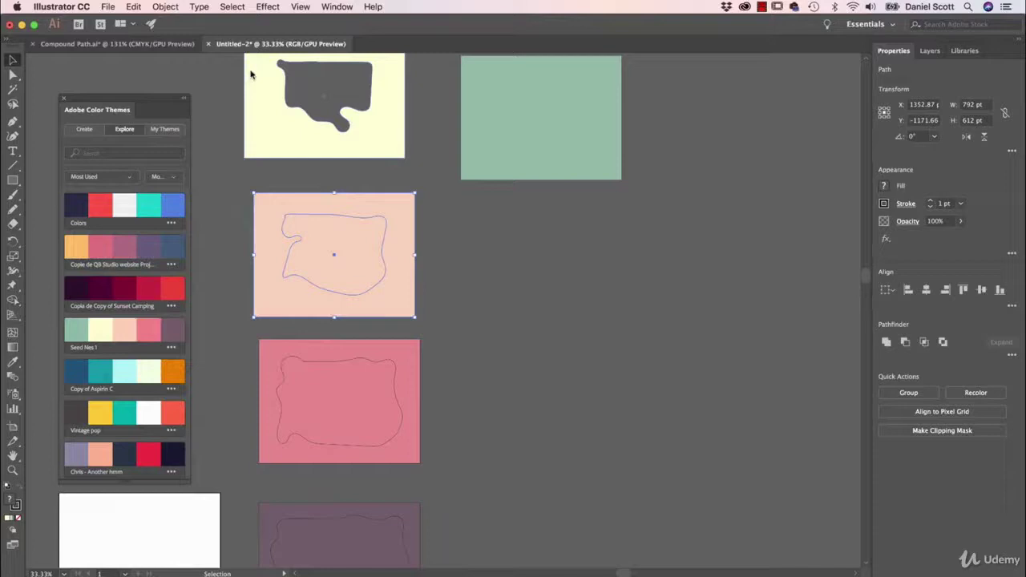
{"action": "left_click", "coordinate": [168, 6]}
{"action": "mouse_move", "coordinate": [265, 402]}
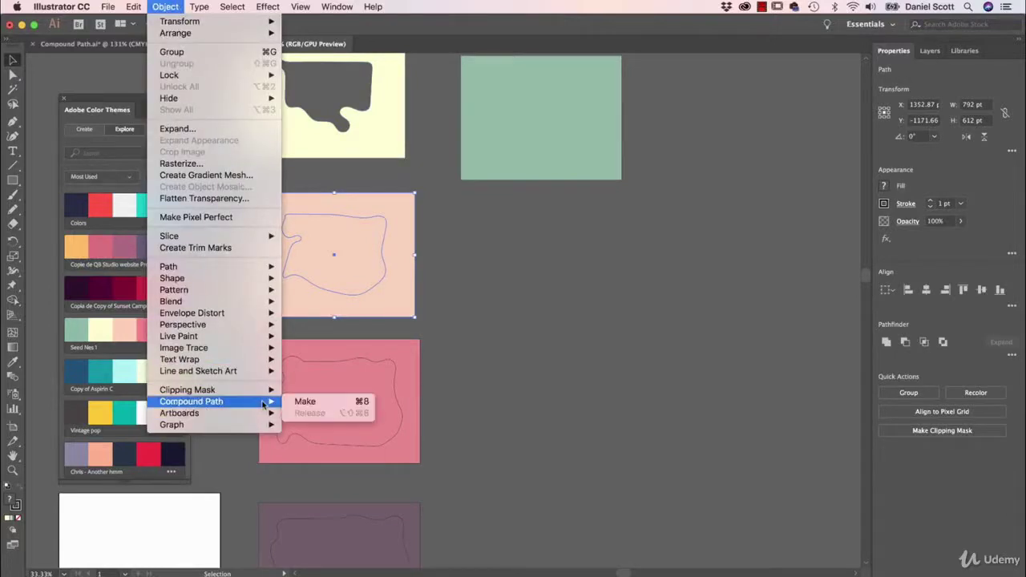
{"action": "left_click", "coordinate": [325, 404]}
Make separate compound paths from the pink rectangle and the purple rectangle, each with its own wavy outline
{"action": "scroll", "coordinate": [447, 371], "scroll_direction": "down", "scroll_amount": 3}
{"action": "scroll", "coordinate": [446, 372], "scroll_direction": "left", "scroll_amount": 2}
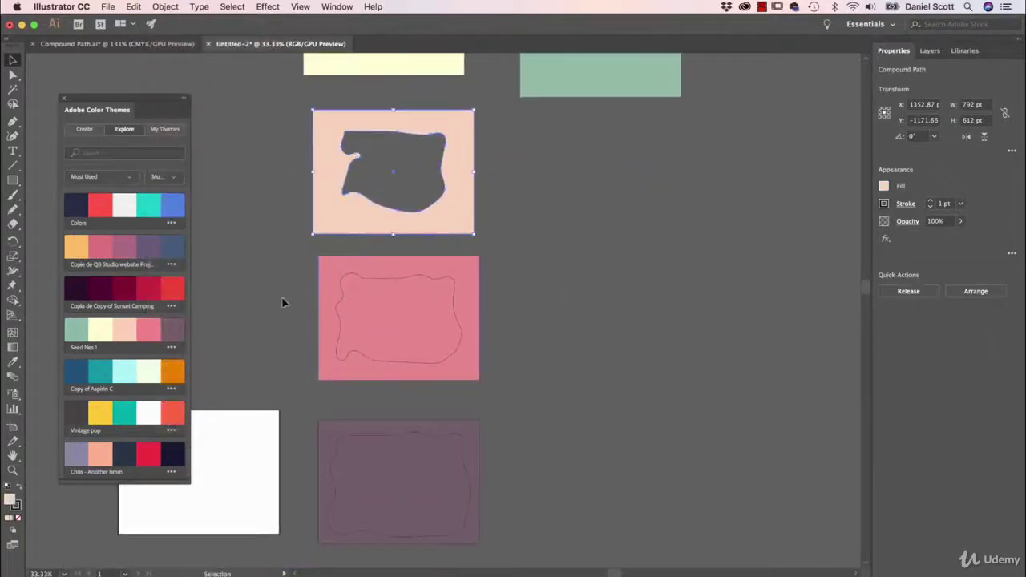
{"action": "left_click_drag", "start_coordinate": [282, 302], "coordinate": [435, 360]}
{"action": "key", "text": "super+8"}
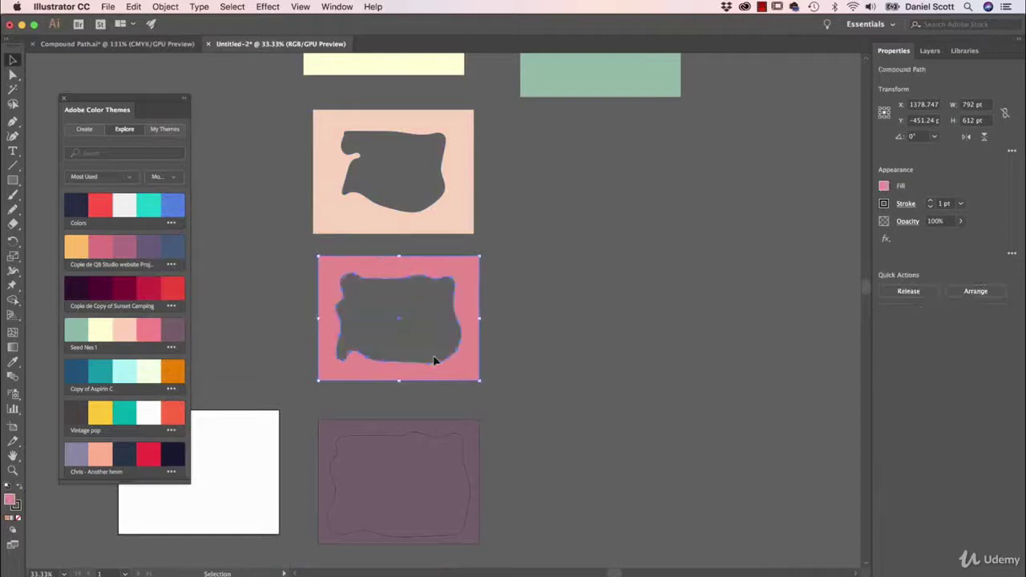
{"action": "left_click", "coordinate": [397, 488]}
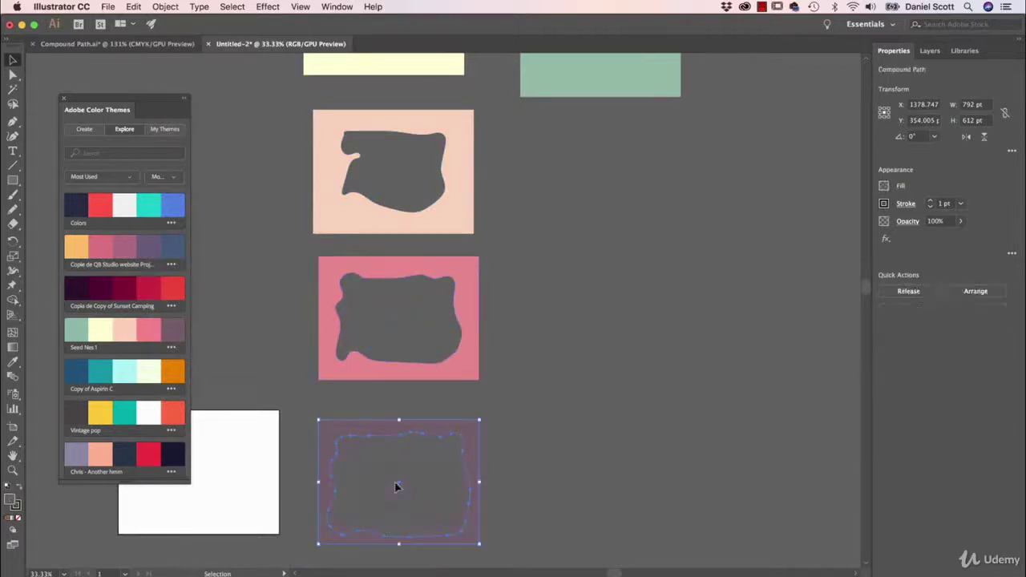
{"action": "left_click", "coordinate": [633, 480]}
Remove the stroke from all the shapes in the document
{"action": "scroll", "coordinate": [580, 312], "scroll_direction": "up", "scroll_amount": 3}
{"action": "scroll", "coordinate": [580, 312], "scroll_direction": "left", "scroll_amount": 2}
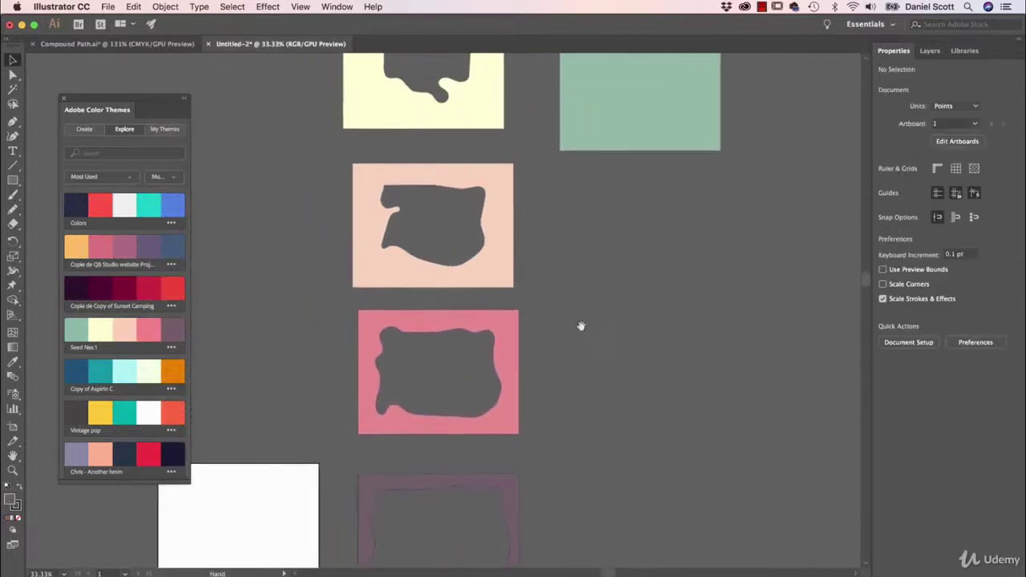
{"action": "key", "text": "super+a"}
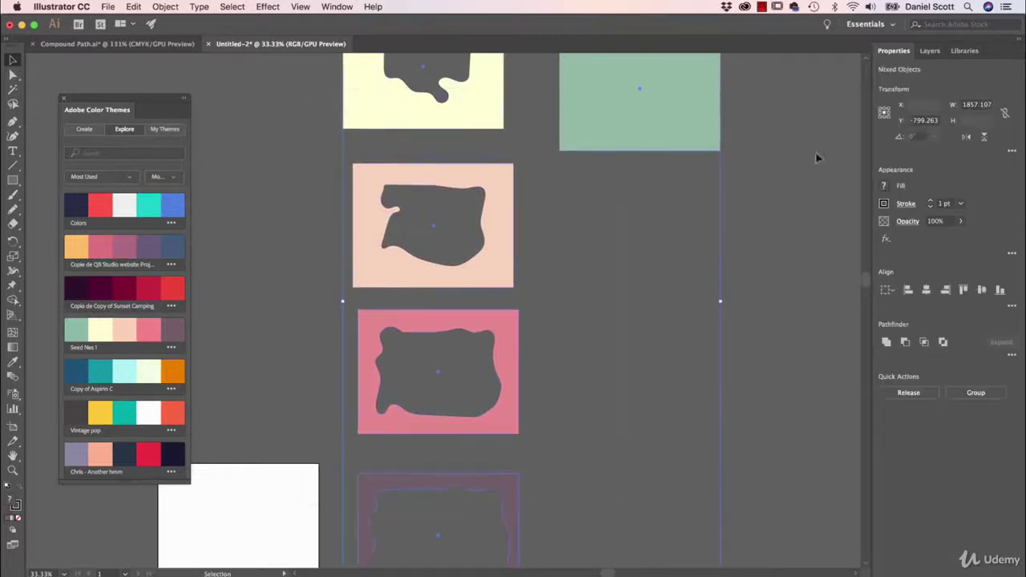
{"action": "left_click", "coordinate": [887, 204]}
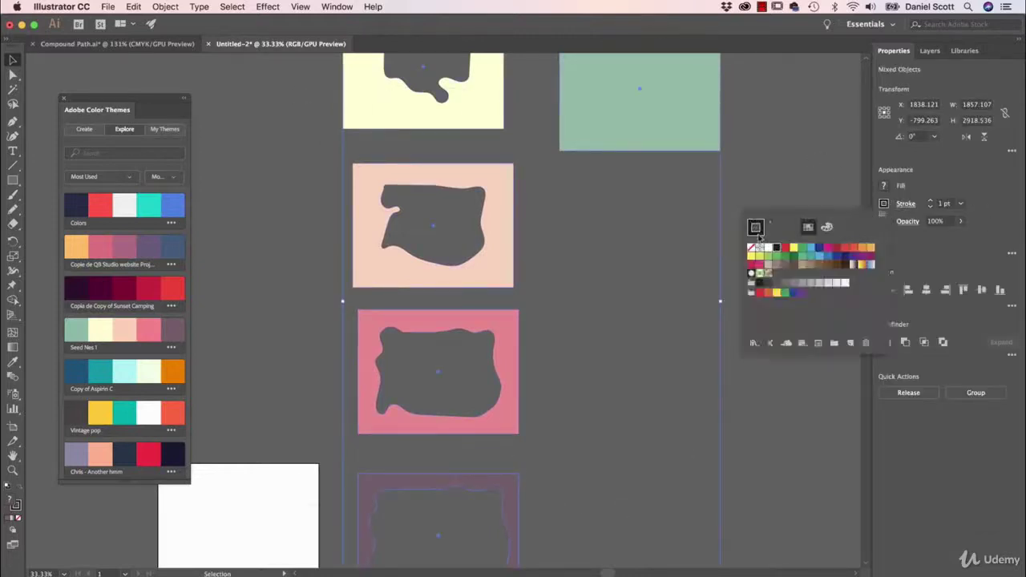
{"action": "left_click", "coordinate": [751, 250]}
{"action": "left_click", "coordinate": [646, 271]}
{"action": "left_click", "coordinate": [676, 360]}
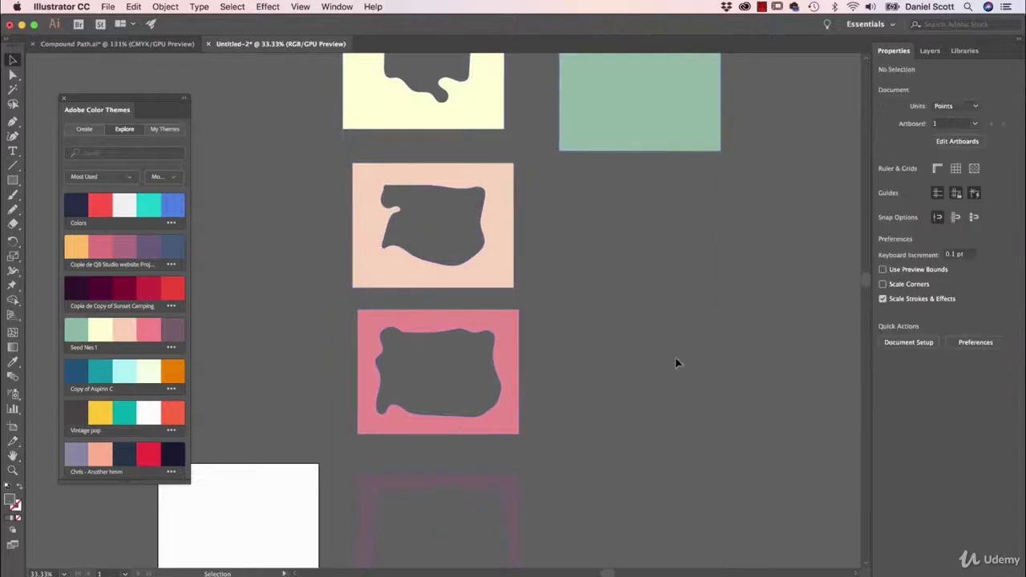
Move the green rectangle onto the artboard and place the cream cut-out frame over it at X 396, Y 306 pt
{"action": "left_click_drag", "start_coordinate": [669, 124], "coordinate": [271, 558]}
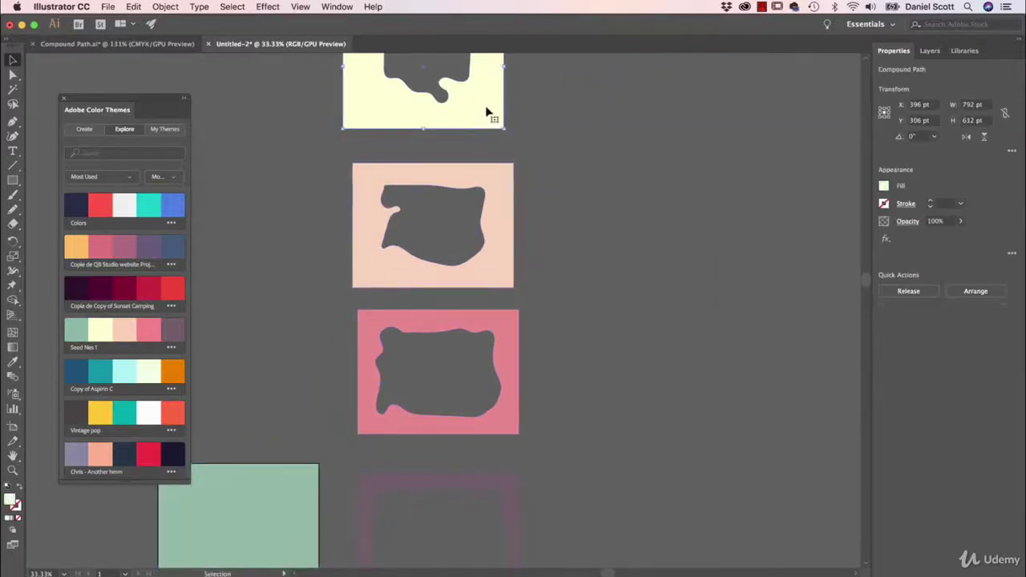
{"action": "left_click_drag", "start_coordinate": [486, 110], "coordinate": [318, 453]}
Move the peach cut-out frame onto the artboard at X 396, Y 306 pt and bring it to the front
{"action": "scroll", "coordinate": [360, 323], "scroll_direction": "left", "scroll_amount": 3}
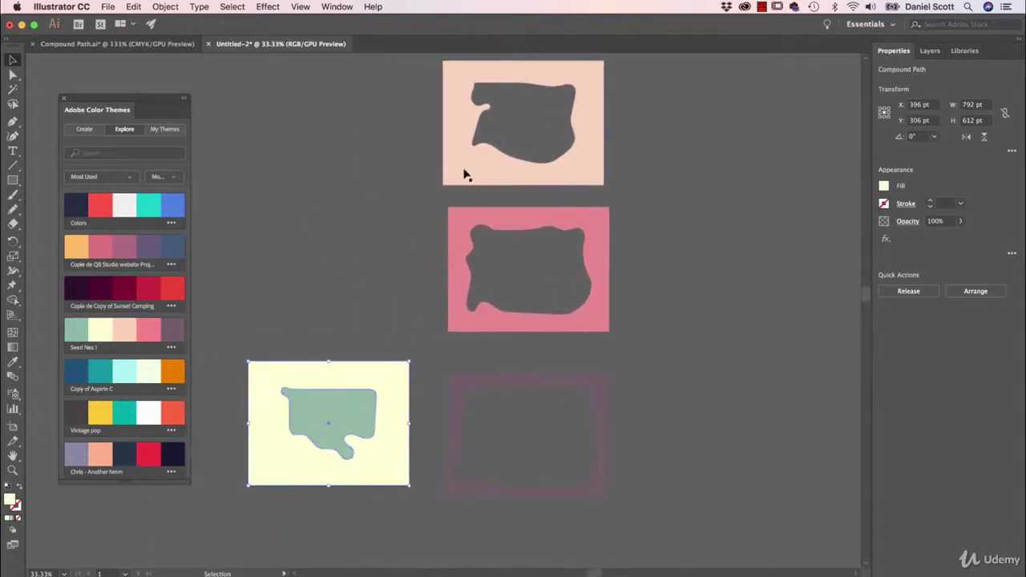
{"action": "left_click_drag", "start_coordinate": [468, 171], "coordinate": [280, 470]}
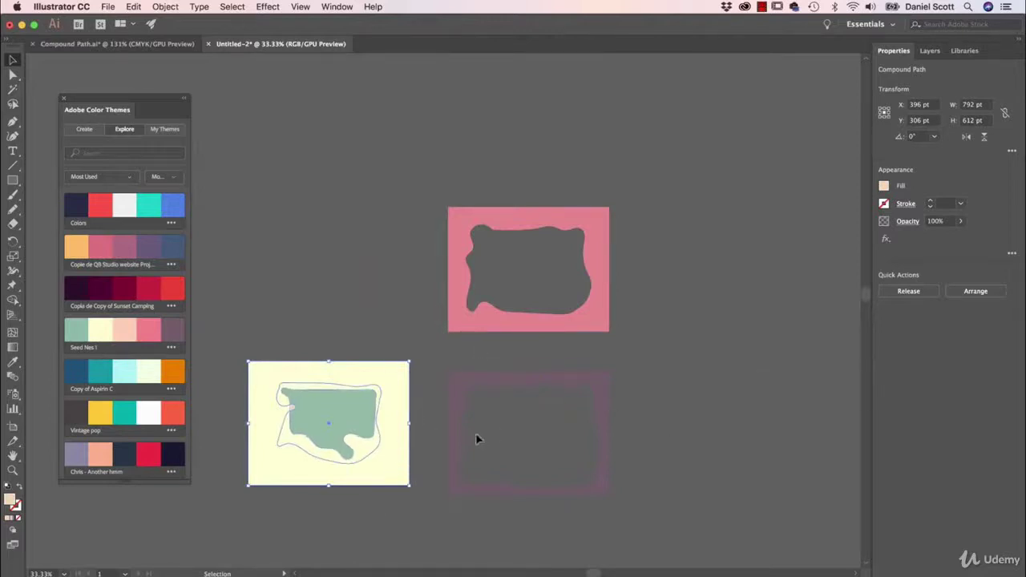
{"action": "left_click", "coordinate": [983, 294]}
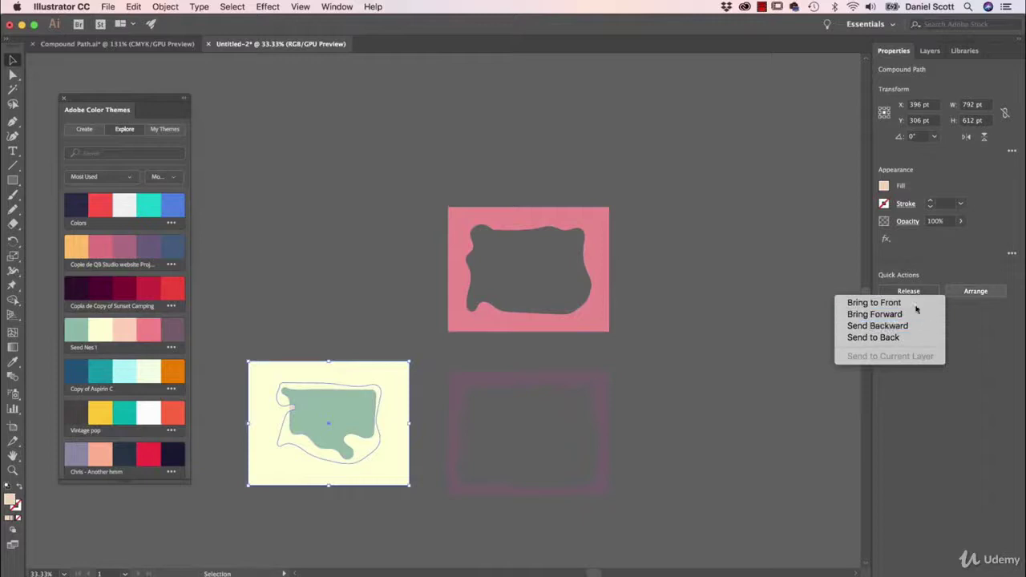
{"action": "left_click", "coordinate": [917, 308]}
Align the pink cut-out frame with the stack on the artboard and bring it to the front
{"action": "left_click_drag", "start_coordinate": [602, 319], "coordinate": [402, 474]}
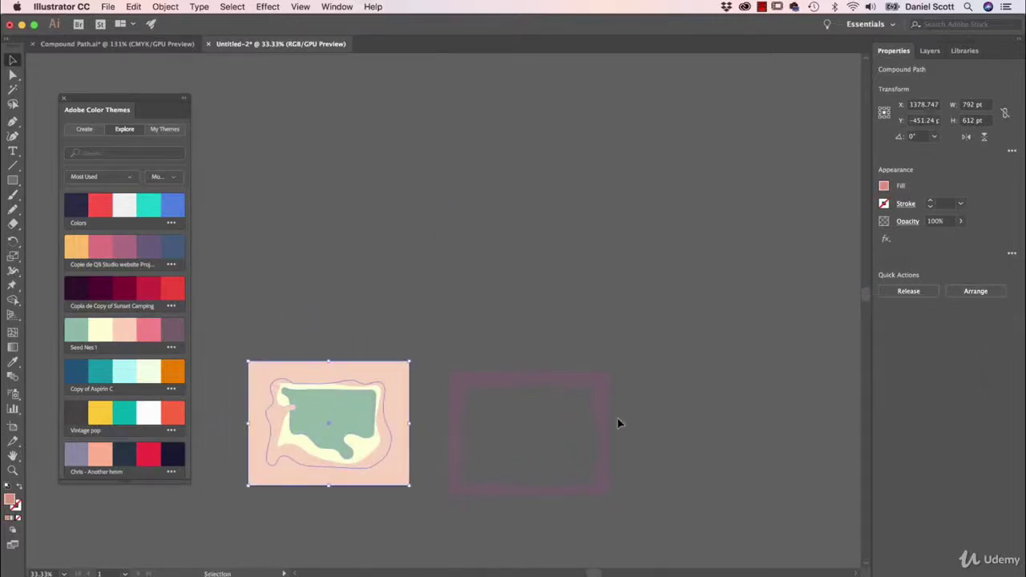
{"action": "left_click", "coordinate": [978, 291]}
{"action": "left_click", "coordinate": [854, 303]}
Move the dark purple cut-out frame onto the artboard at X 396, Y 306 pt and bring it to the front
{"action": "left_click", "coordinate": [575, 391]}
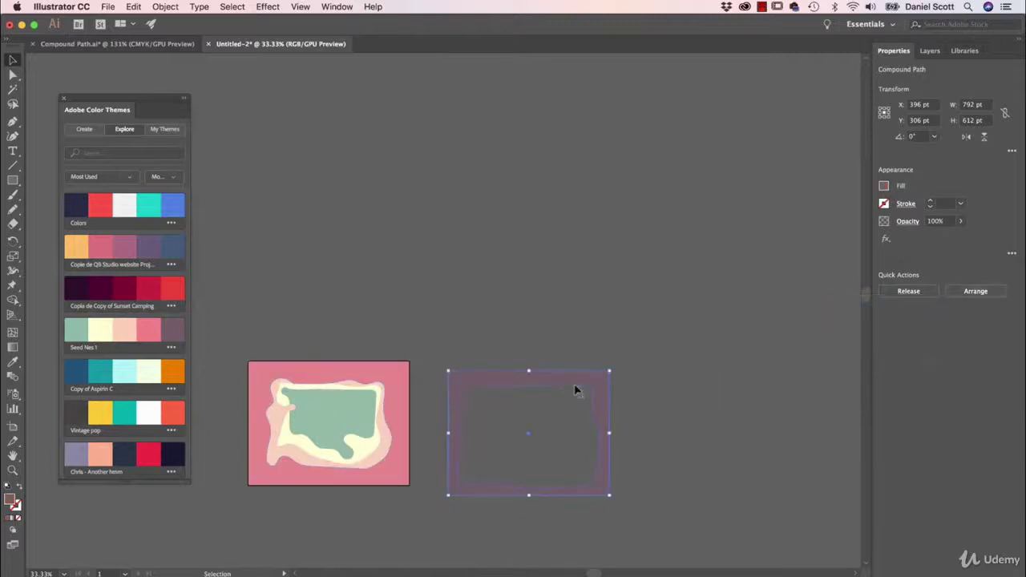
{"action": "left_click_drag", "start_coordinate": [575, 391], "coordinate": [376, 382]}
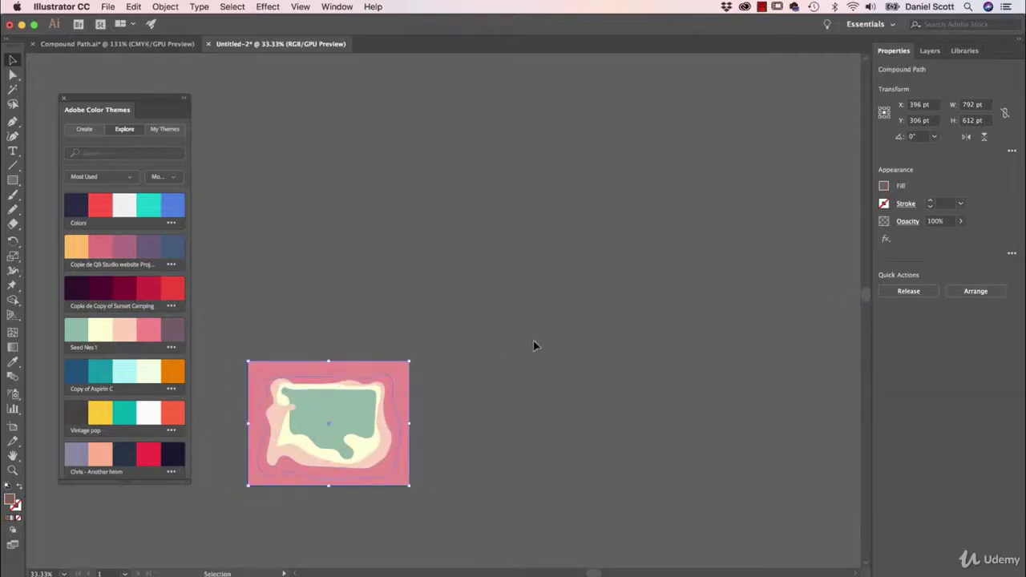
{"action": "key", "text": "super"}
{"action": "key", "text": "v"}
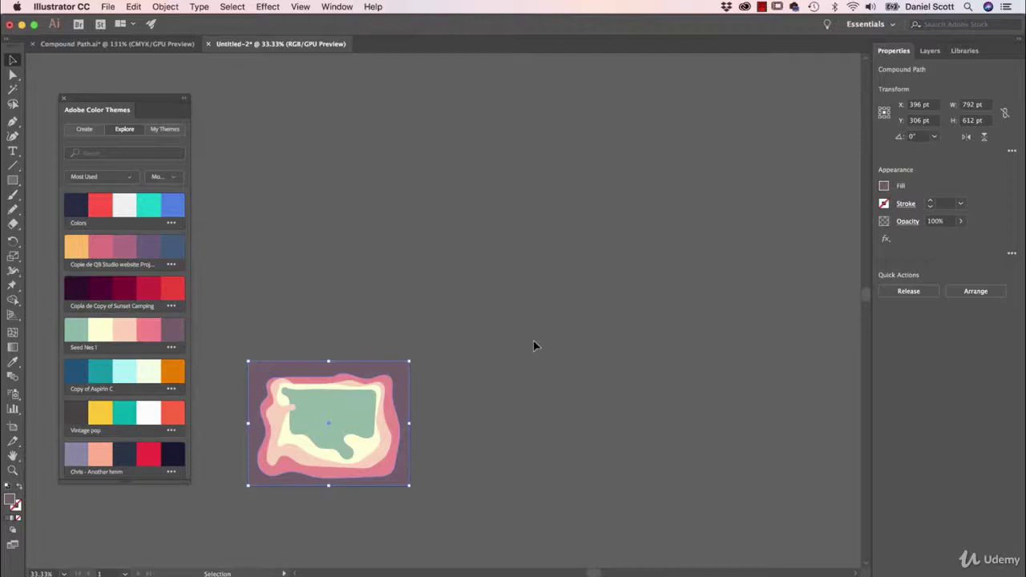
{"action": "left_click", "coordinate": [537, 343]}
{"action": "key", "text": "a"}
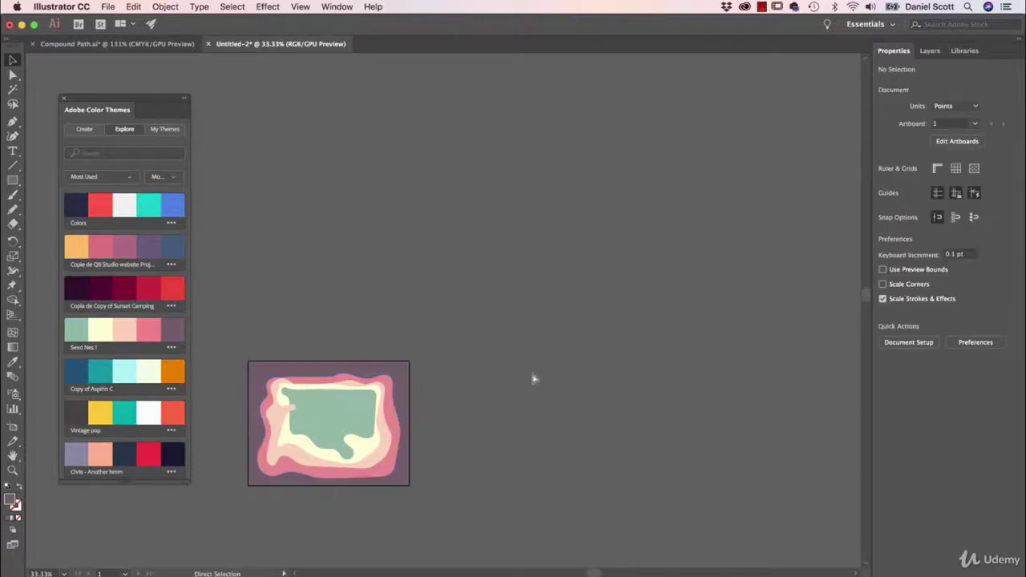
Close Adobe Color Themes and start a Drop Shadow effect with preview on all the stacked shapes
{"action": "key", "text": "v"}
{"action": "key", "text": "super+equal"}
{"action": "key", "text": "super+equal"}
{"action": "key", "text": "space"}
{"action": "left_click_drag", "start_coordinate": [512, 367], "coordinate": [615, 321]}
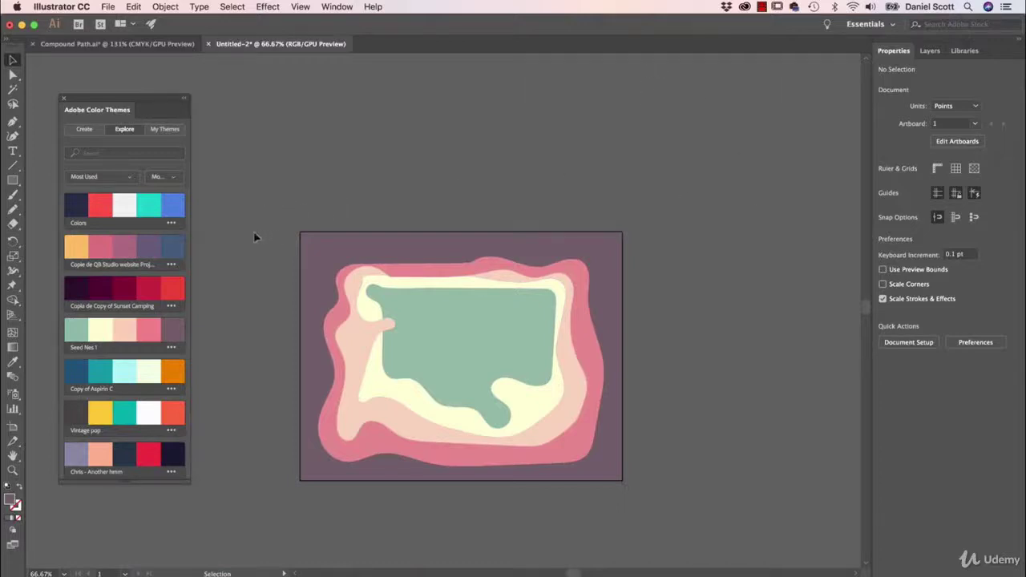
{"action": "left_click_drag", "start_coordinate": [289, 222], "coordinate": [682, 505]}
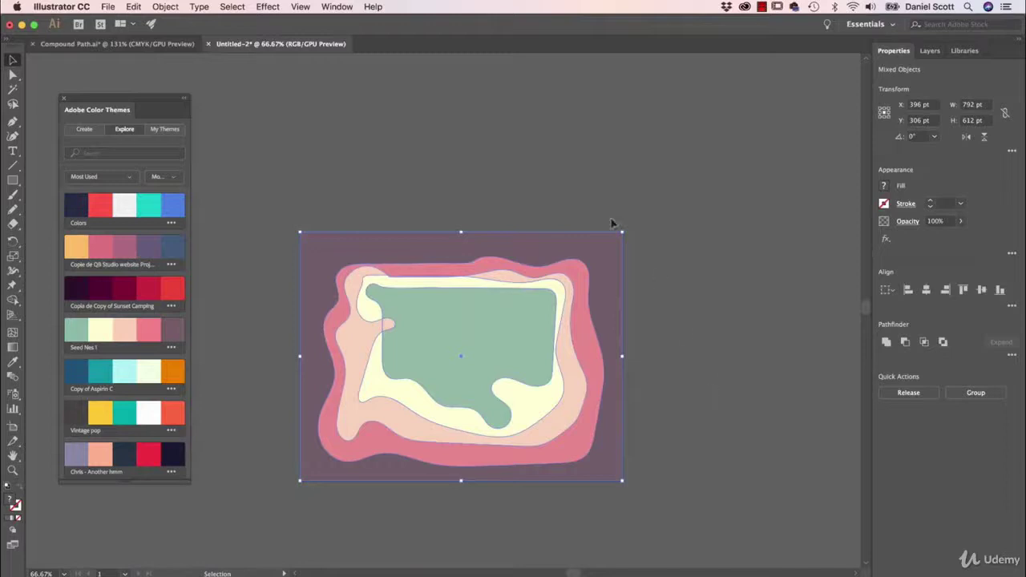
{"action": "left_click", "coordinate": [65, 98]}
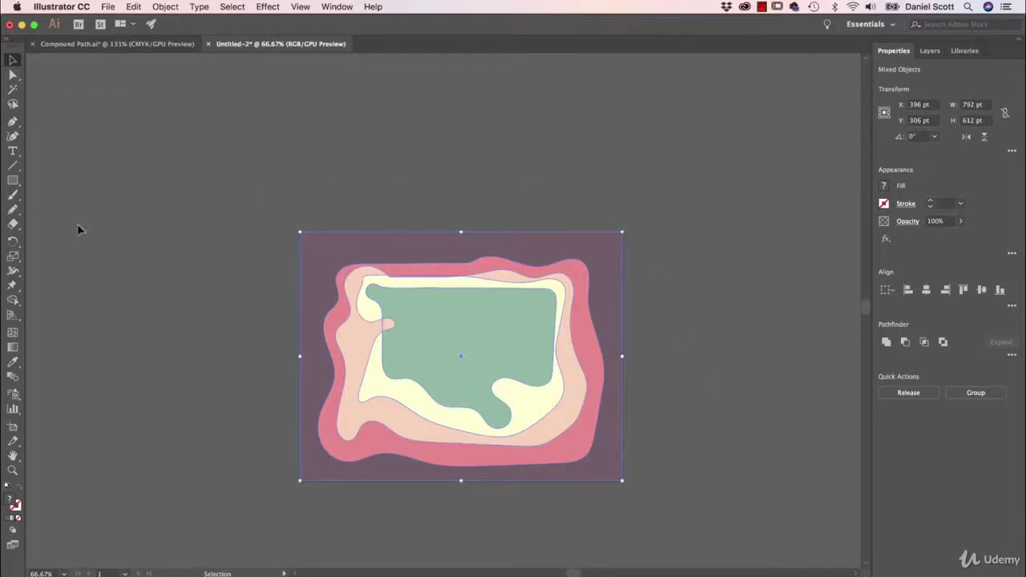
{"action": "left_click", "coordinate": [268, 7]}
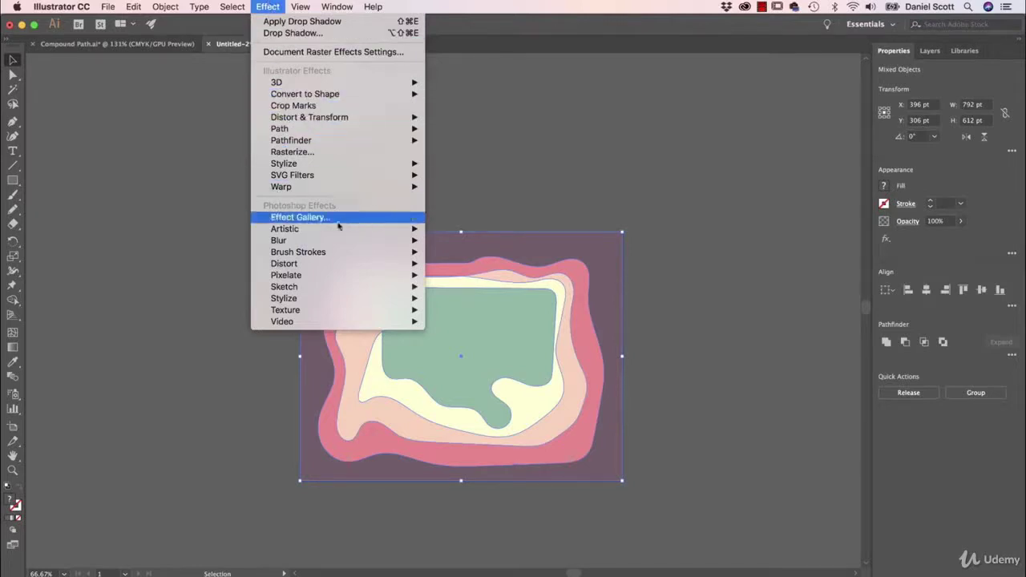
{"action": "mouse_move", "coordinate": [335, 164]}
{"action": "left_click", "coordinate": [493, 165]}
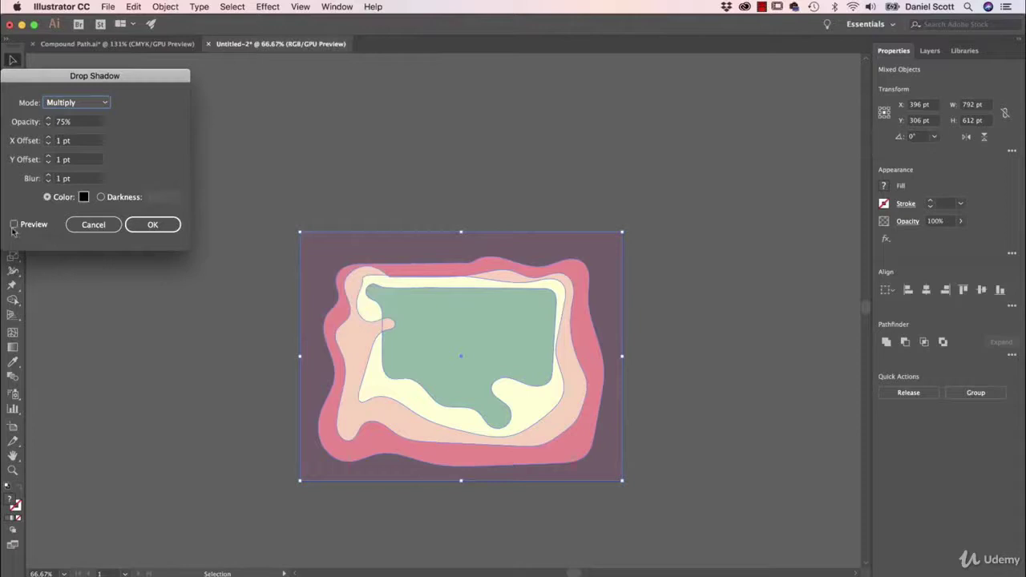
{"action": "left_click", "coordinate": [13, 226]}
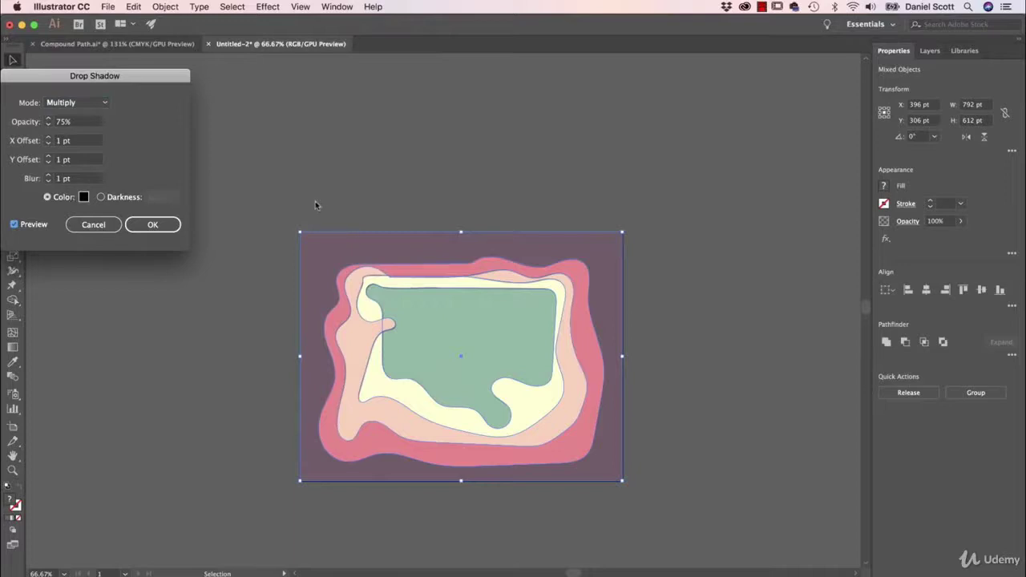
Apply the drop shadow with X and Y offsets of 7 pt and a blur of 20 pt, and deselect the artwork
{"action": "left_click", "coordinate": [81, 142]}
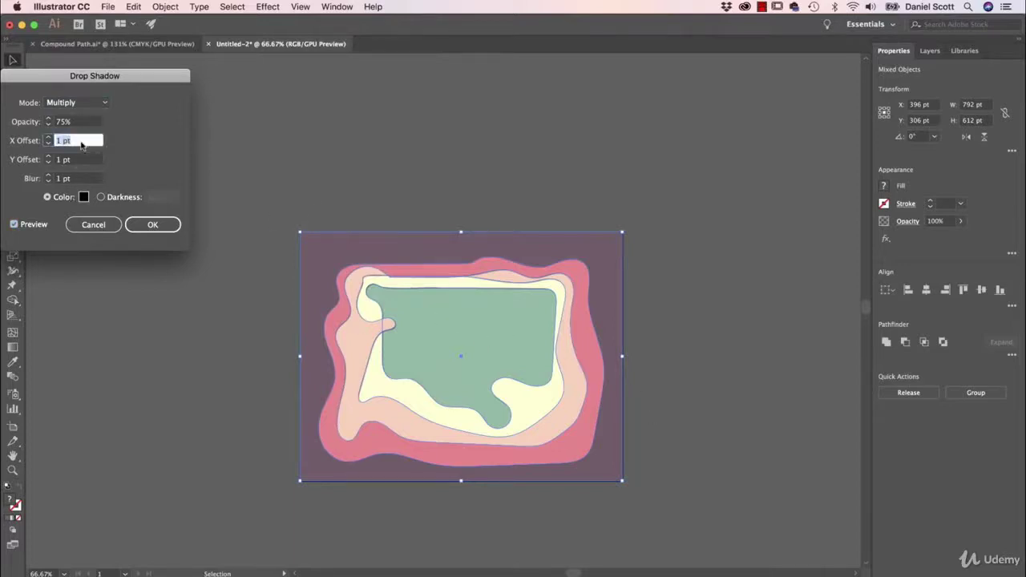
{"action": "type", "text": "7"}
{"action": "key", "text": "Tab"}
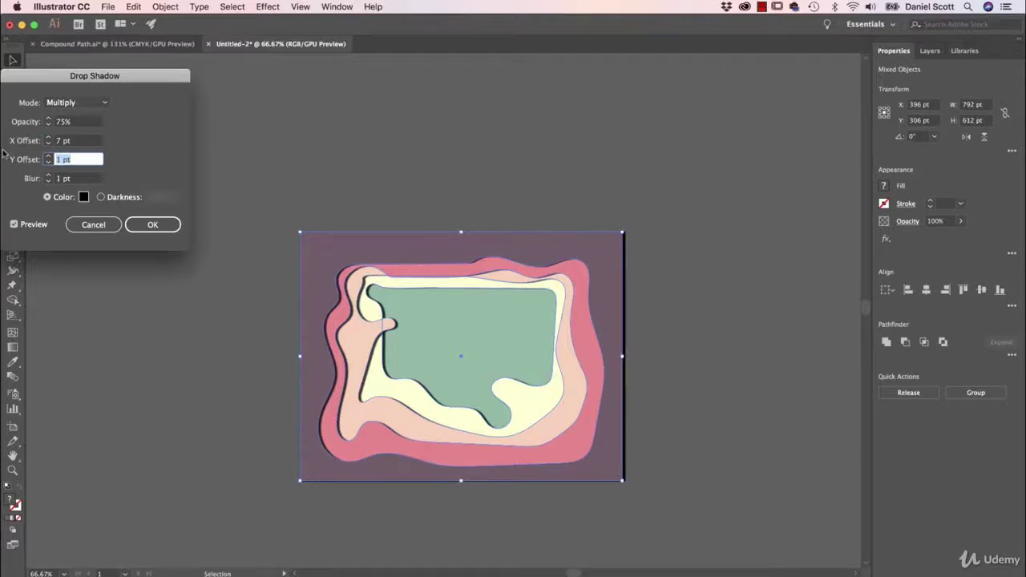
{"action": "type", "text": "7"}
{"action": "key", "text": "Tab"}
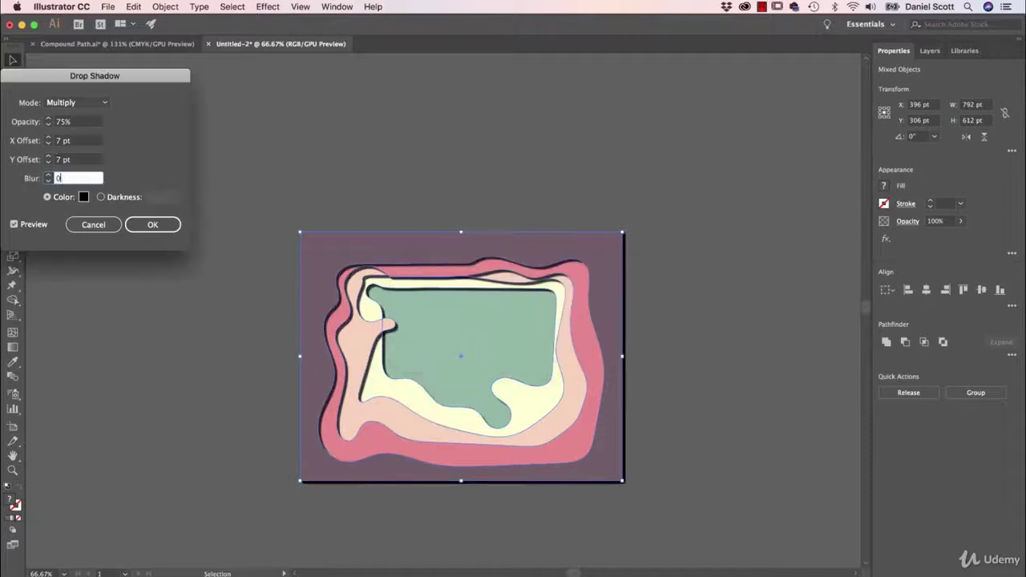
{"action": "type", "text": "0"}
{"action": "key", "text": "BackSpace"}
{"action": "type", "text": "20"}
{"action": "key", "text": "Tab"}
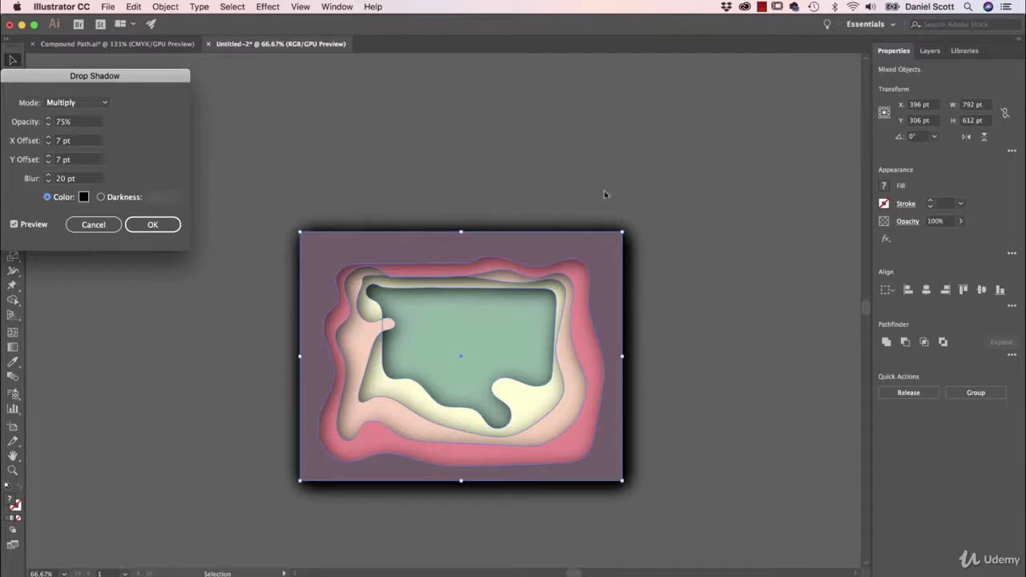
{"action": "left_click", "coordinate": [152, 225]}
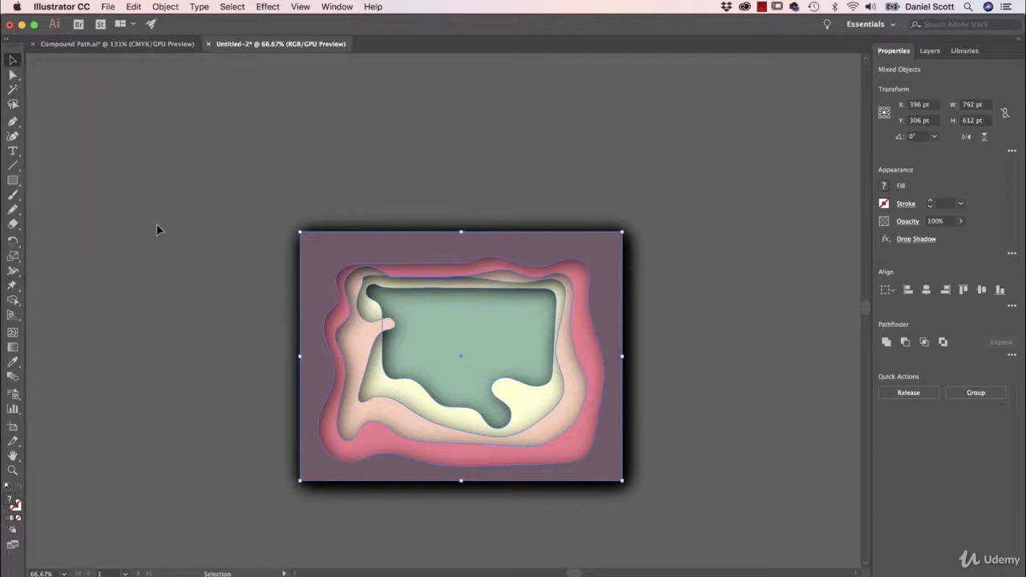
{"action": "left_click", "coordinate": [164, 265]}
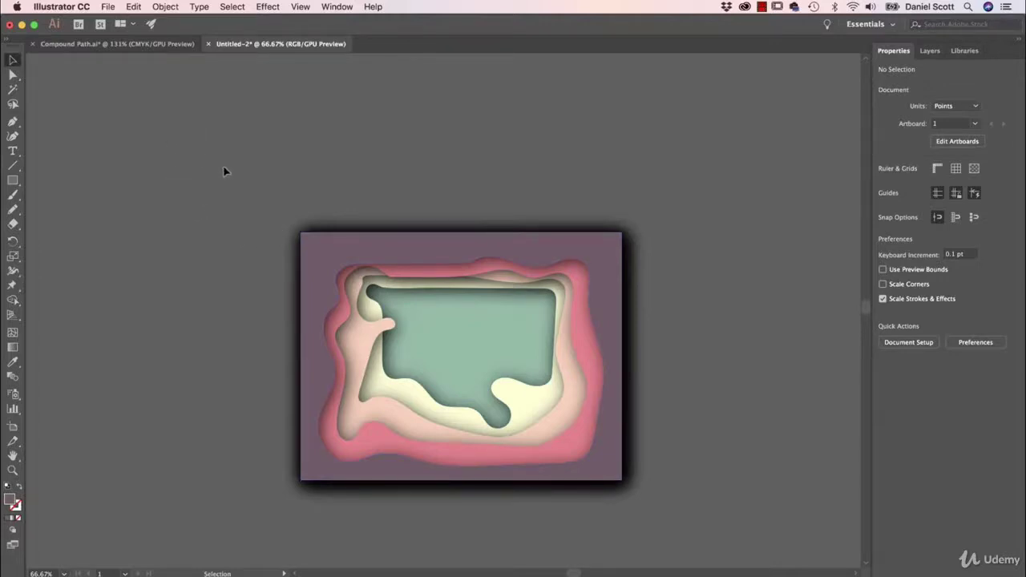
Set the document raster effects resolution to Screen (72 ppi) and try scaling the purple frame from its upper-left corner
{"action": "left_click", "coordinate": [268, 6]}
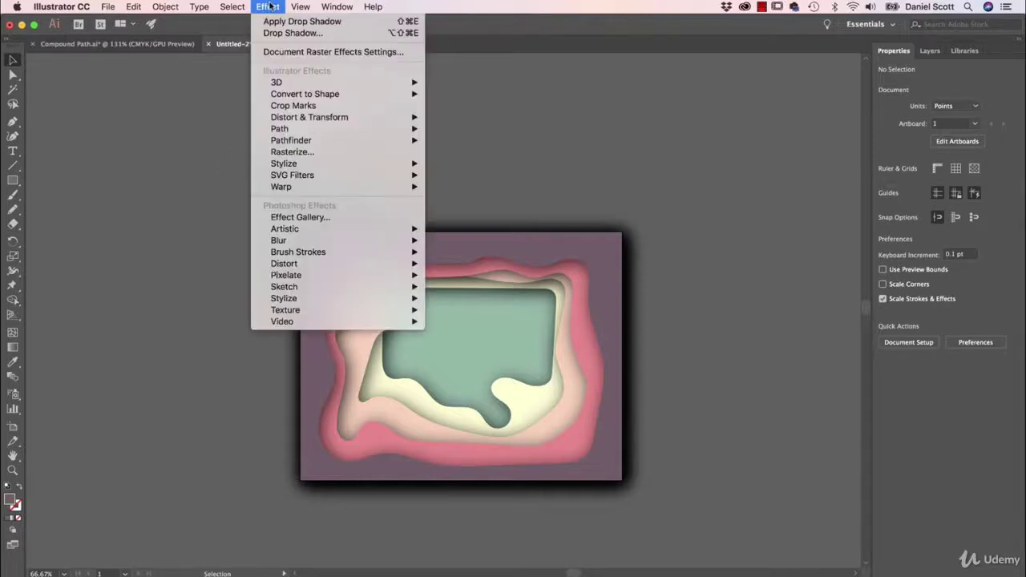
{"action": "left_click", "coordinate": [316, 56]}
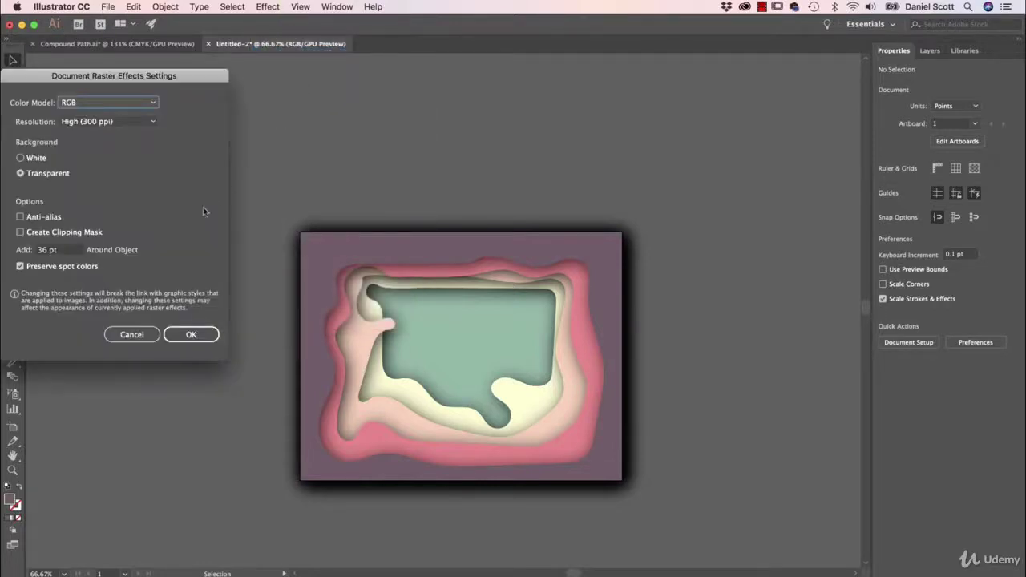
{"action": "left_click", "coordinate": [87, 122]}
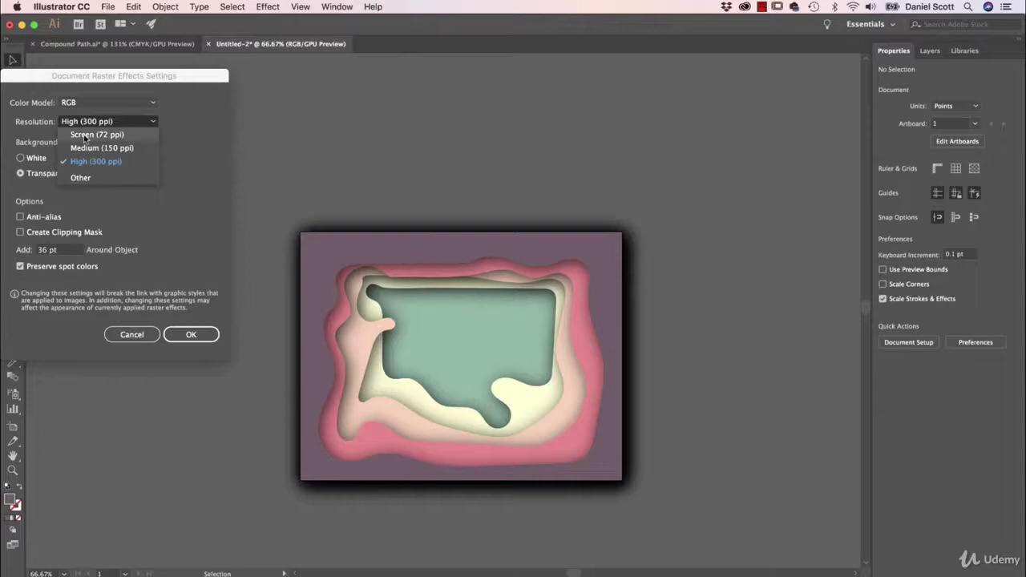
{"action": "left_click", "coordinate": [85, 137]}
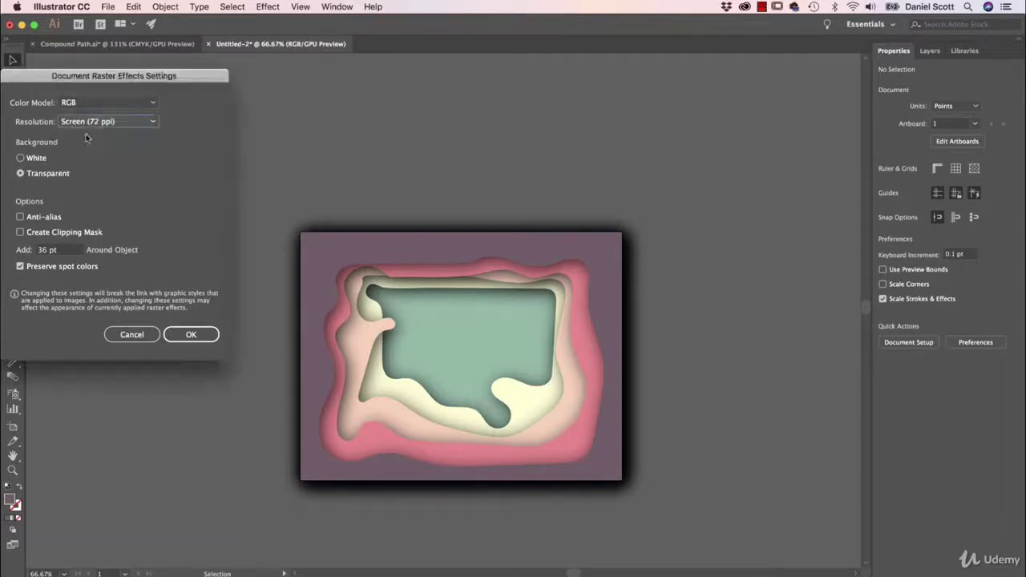
{"action": "key", "text": "Return"}
{"action": "left_click", "coordinate": [337, 256]}
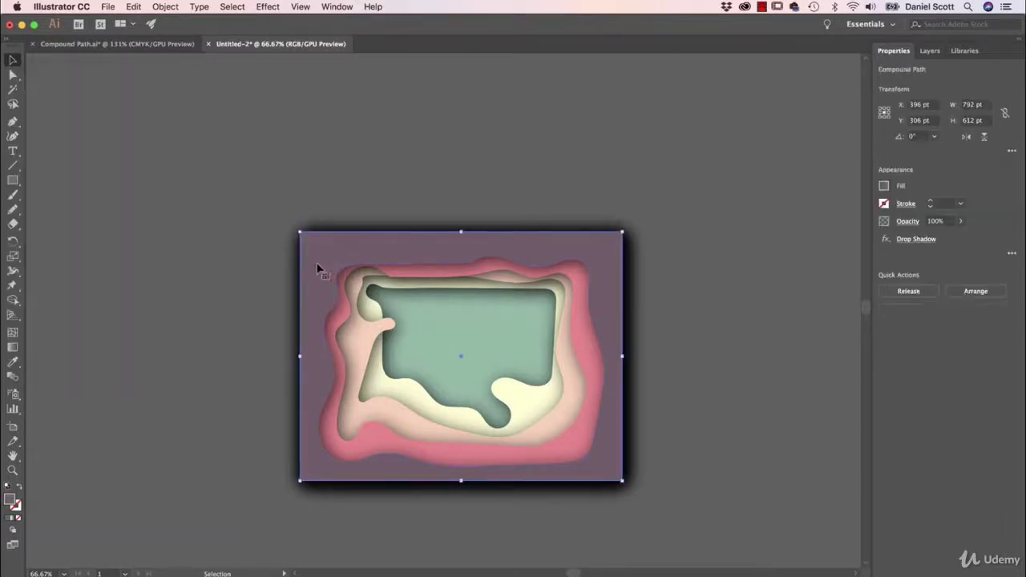
{"action": "mouse_move", "coordinate": [297, 231]}
{"action": "left_mouse_down"}
{"action": "mouse_move", "coordinate": [172, 161]}
{"action": "mouse_move", "coordinate": [297, 231]}
{"action": "left_mouse_up"}
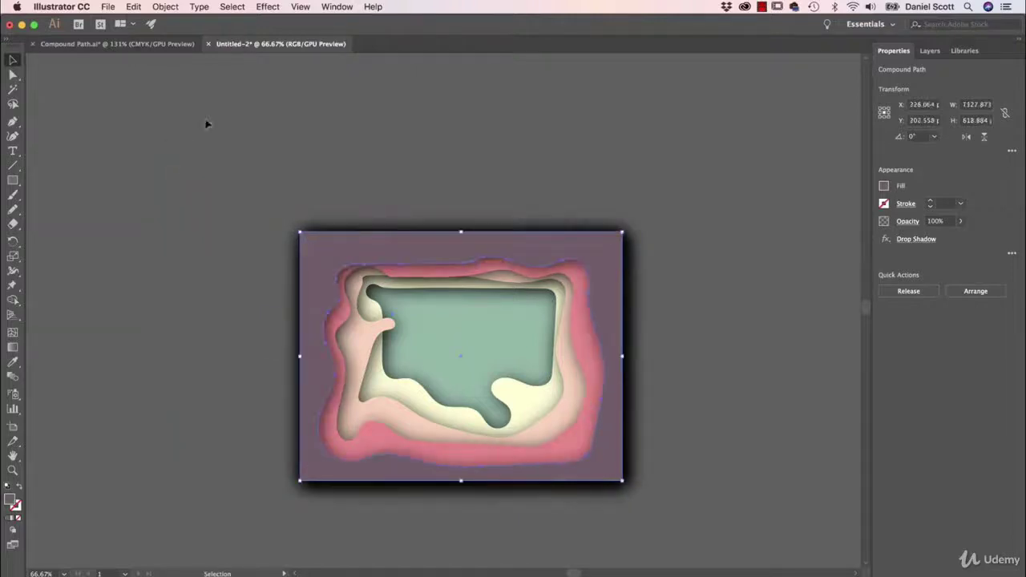
Set the document raster effects resolution to High (300 ppi)
{"action": "left_click", "coordinate": [268, 7]}
{"action": "left_click", "coordinate": [289, 52]}
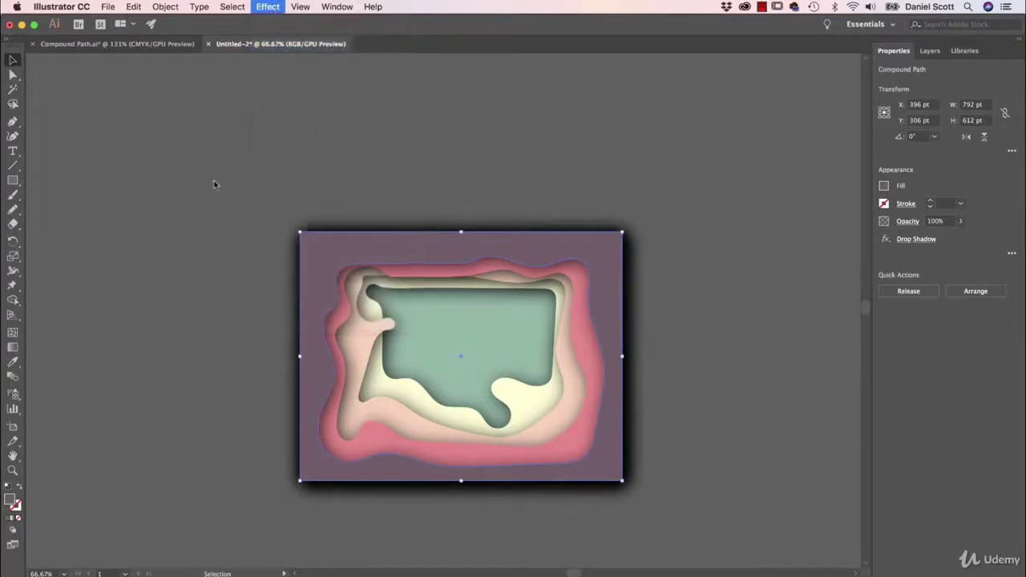
{"action": "left_click", "coordinate": [107, 121]}
{"action": "left_click", "coordinate": [109, 161]}
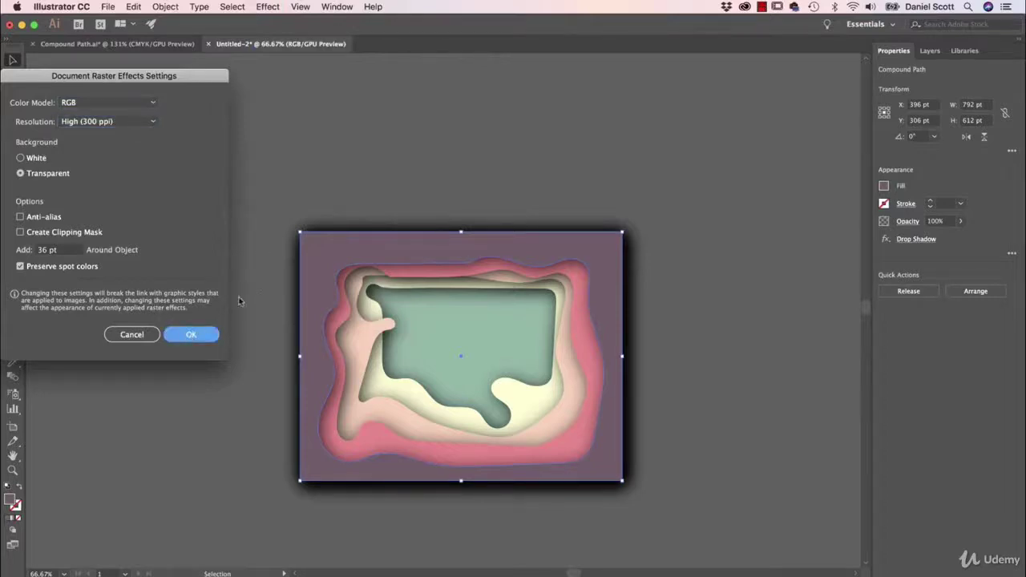
{"action": "key", "text": "Return"}
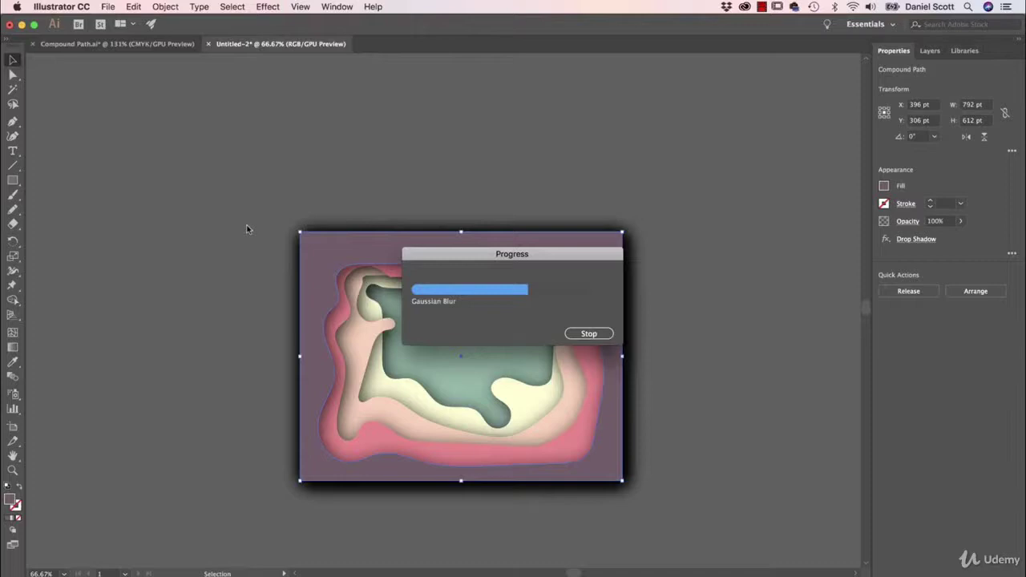
Try stretching the purple frame outward from its upper-left corner, undo the scaling and deselect everything
{"action": "key", "text": "super+a"}
{"action": "left_click", "coordinate": [270, 260]}
{"action": "left_click", "coordinate": [314, 243]}
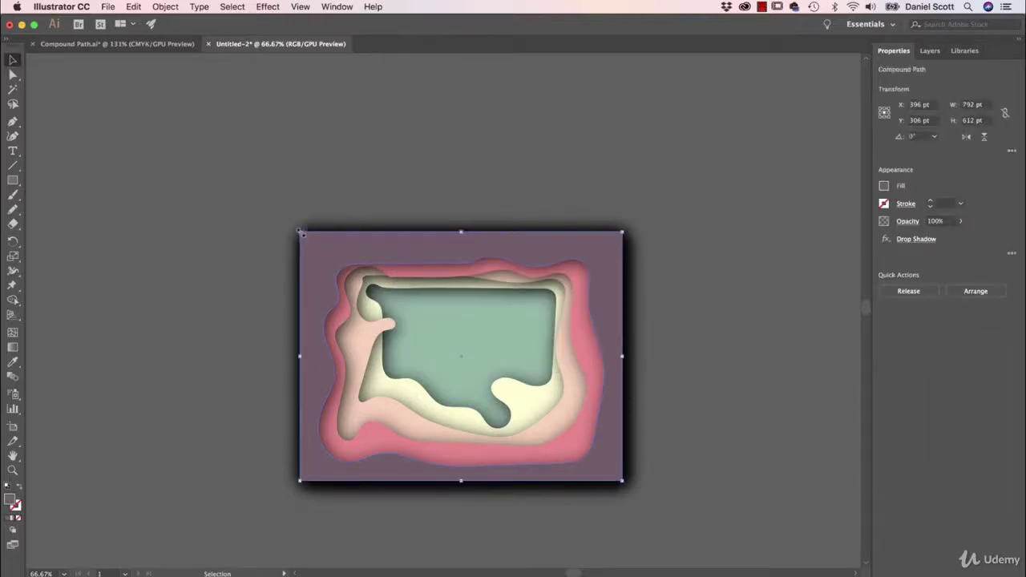
{"action": "left_click_drag", "start_coordinate": [300, 232], "coordinate": [187, 279]}
{"action": "key", "text": "a"}
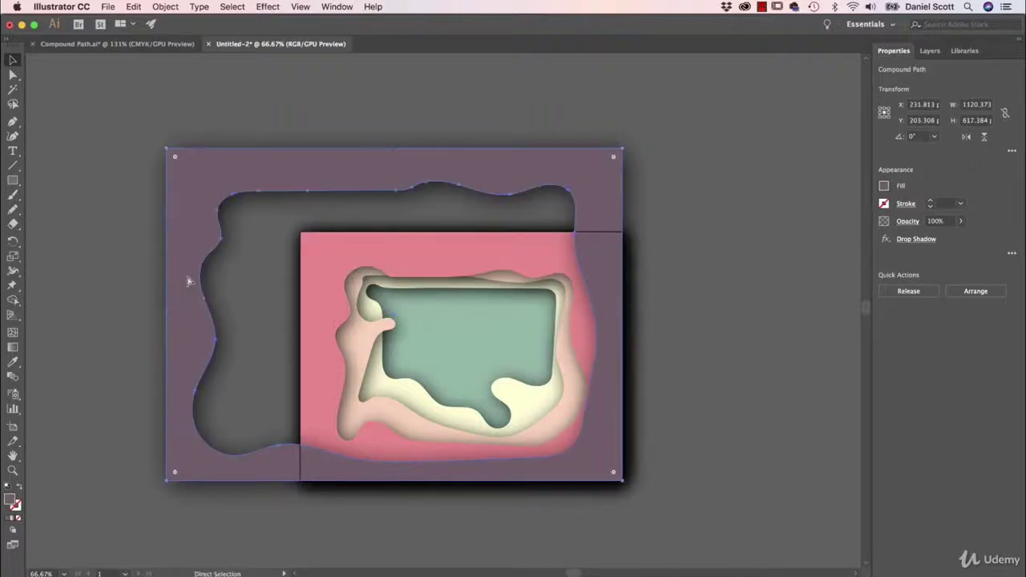
{"action": "key", "text": "super+z"}
{"action": "key", "text": "v"}
{"action": "left_click", "coordinate": [179, 288]}
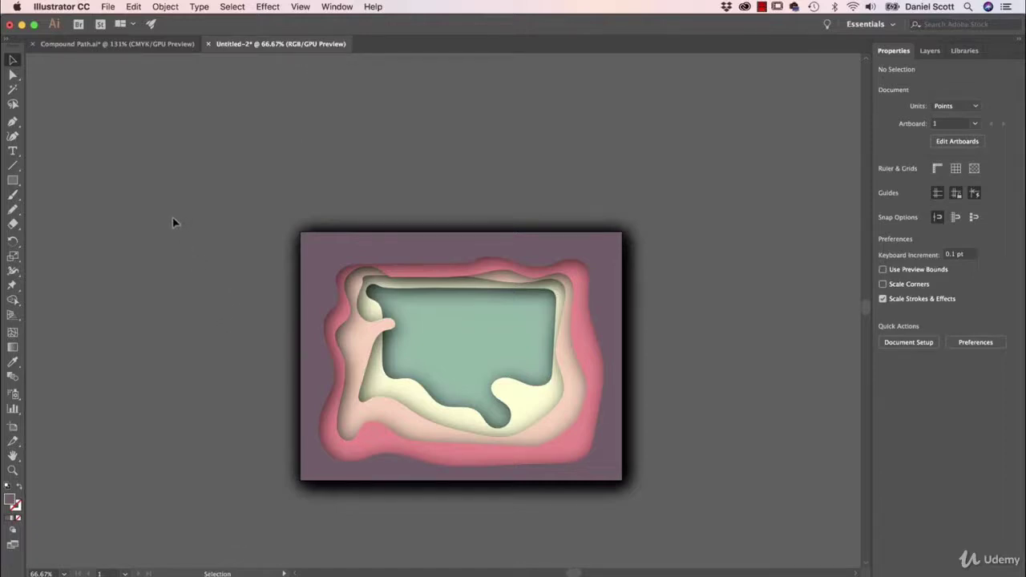
Draw a rectangle about 412 by 340 pt over the lower-left part of the stacked artwork
{"action": "left_click", "coordinate": [11, 181]}
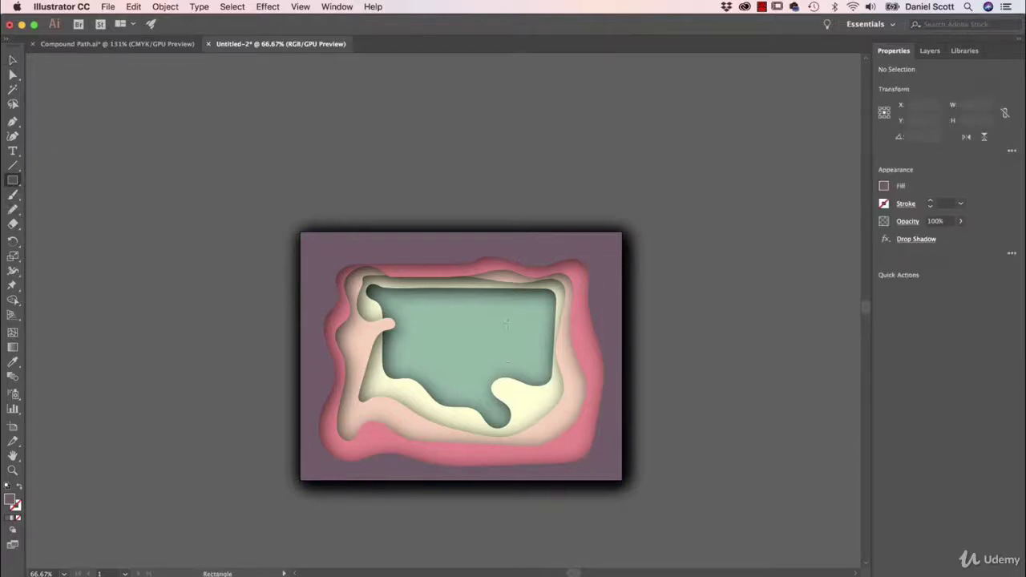
{"action": "mouse_move", "coordinate": [312, 314]}
{"action": "left_mouse_down"}
{"action": "mouse_move", "coordinate": [449, 477]}
{"action": "mouse_move", "coordinate": [484, 475]}
{"action": "mouse_move", "coordinate": [473, 463]}
{"action": "mouse_move", "coordinate": [478, 450]}
{"action": "left_mouse_up"}
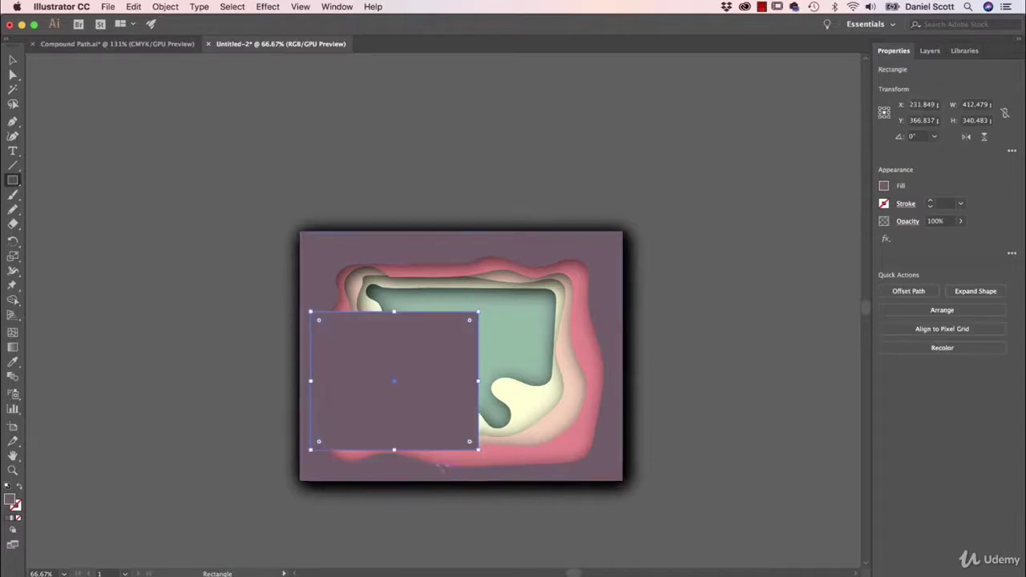
{"action": "key", "text": "v"}
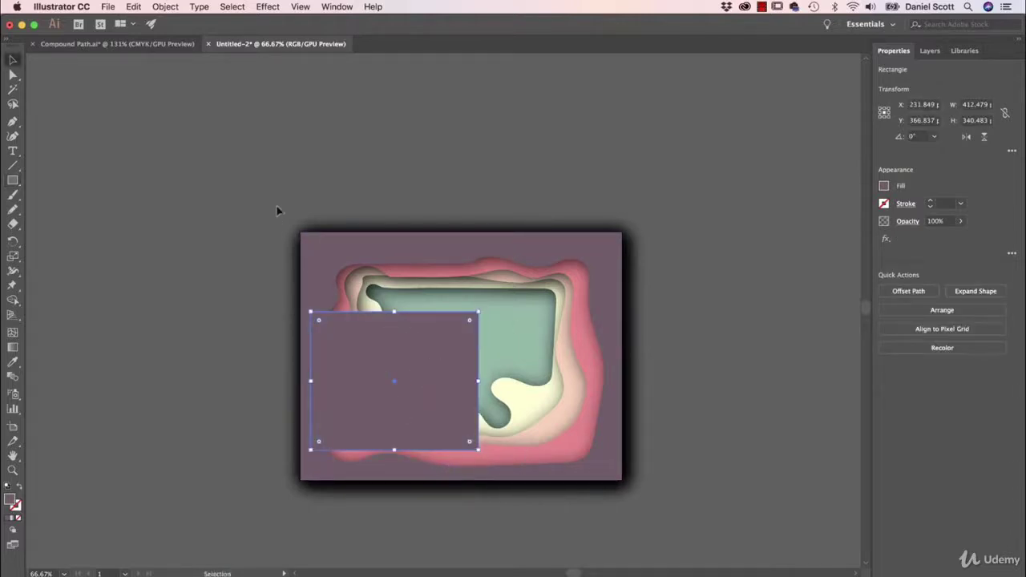
Select the new rectangle together with all the stacked layers and make a clipping mask from them
{"action": "left_click_drag", "start_coordinate": [229, 184], "coordinate": [729, 521]}
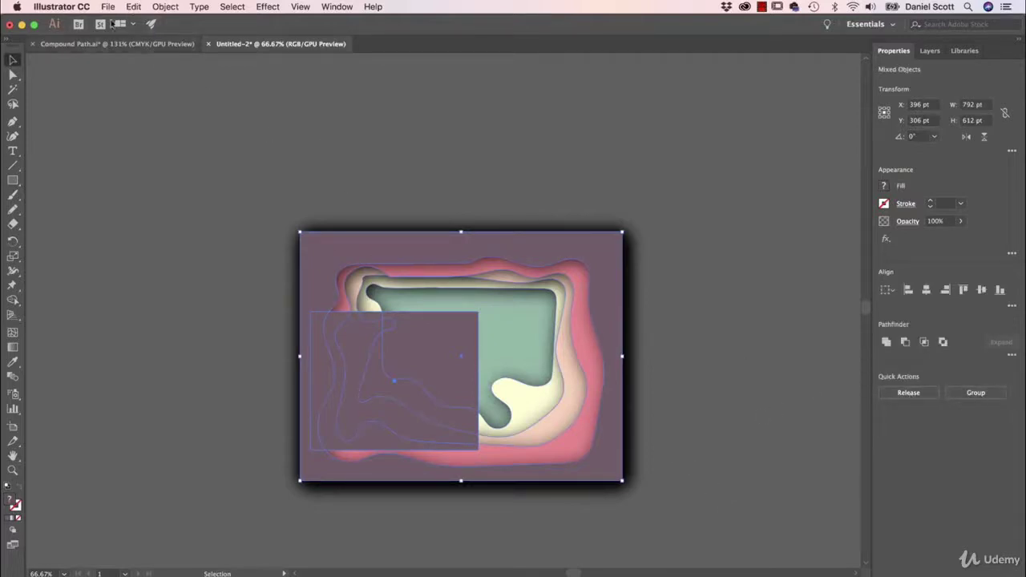
{"action": "left_click", "coordinate": [165, 6]}
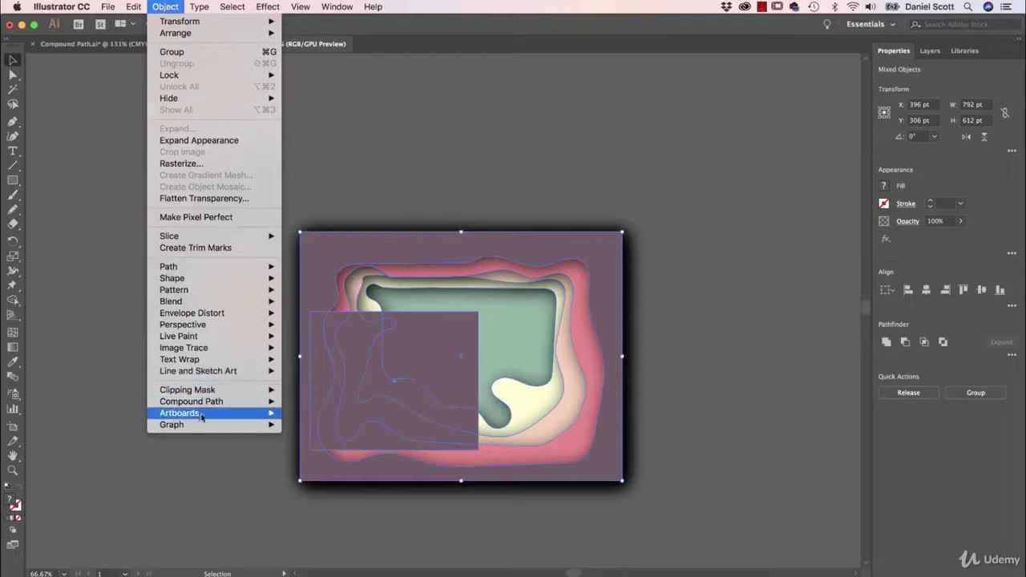
{"action": "mouse_move", "coordinate": [200, 393]}
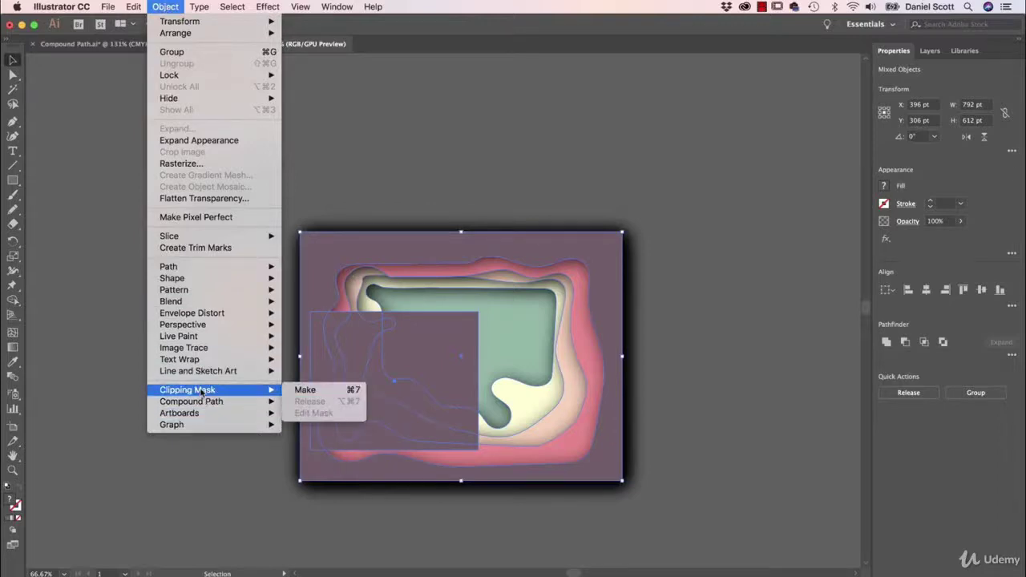
{"action": "left_click", "coordinate": [321, 391]}
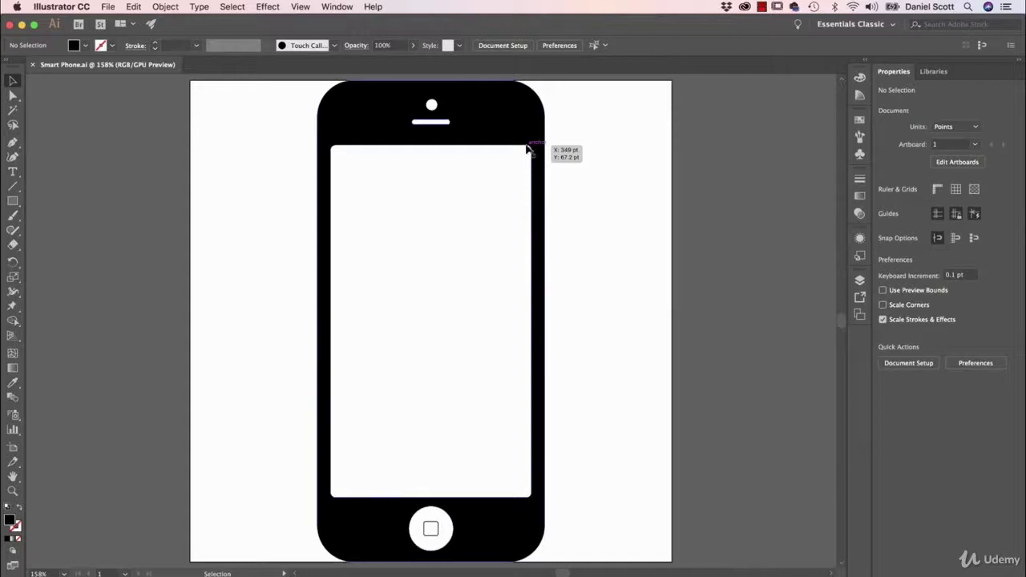
Ungroup the phone artwork and move the black phone body off the small home-button square, centring it on the artboard's right edge
{"action": "left_click", "coordinate": [500, 122]}
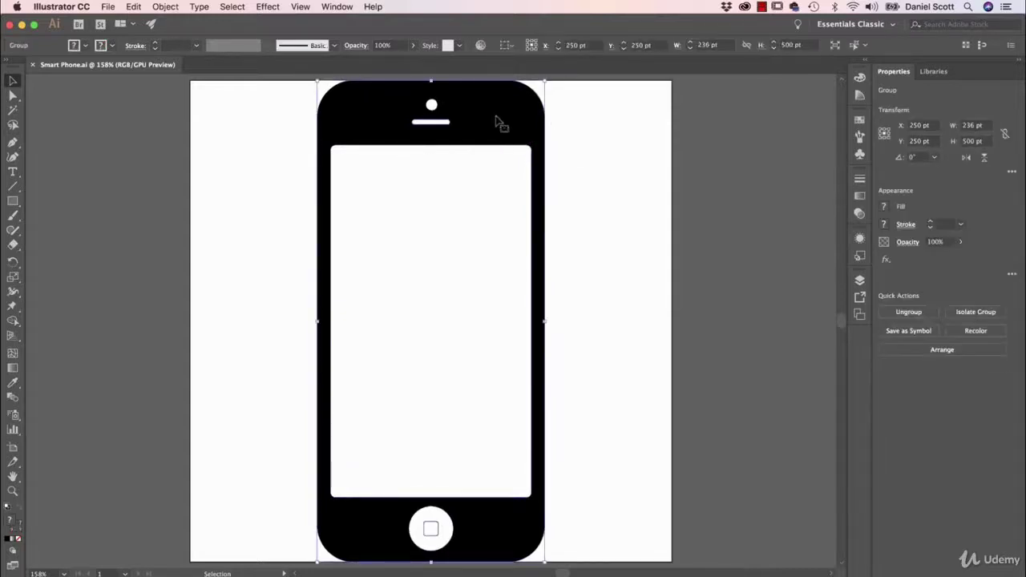
{"action": "left_click_drag", "start_coordinate": [500, 122], "coordinate": [479, 109]}
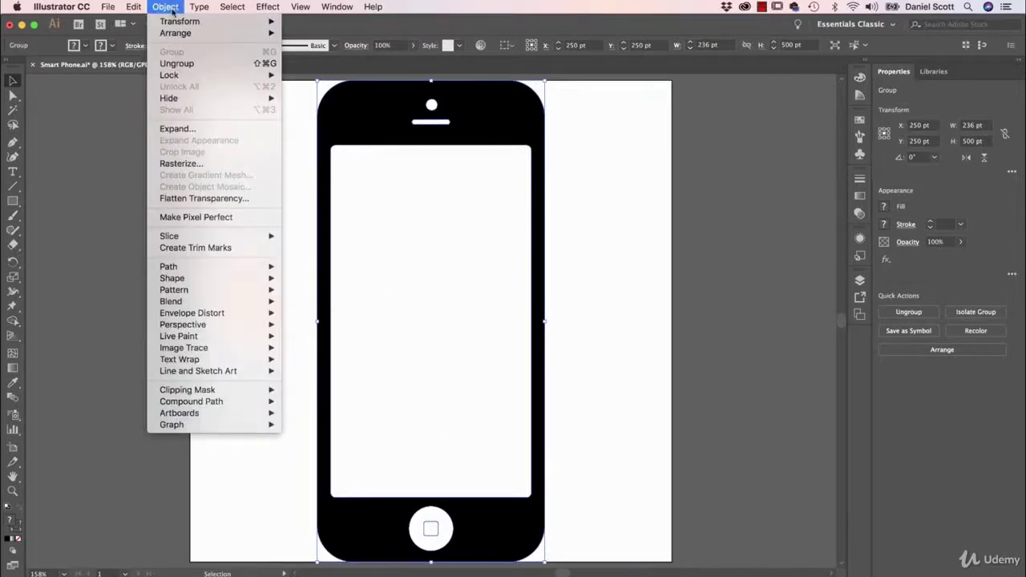
{"action": "left_click", "coordinate": [175, 63]}
{"action": "left_click", "coordinate": [552, 211]}
{"action": "left_click_drag", "start_coordinate": [519, 182], "coordinate": [360, 198]}
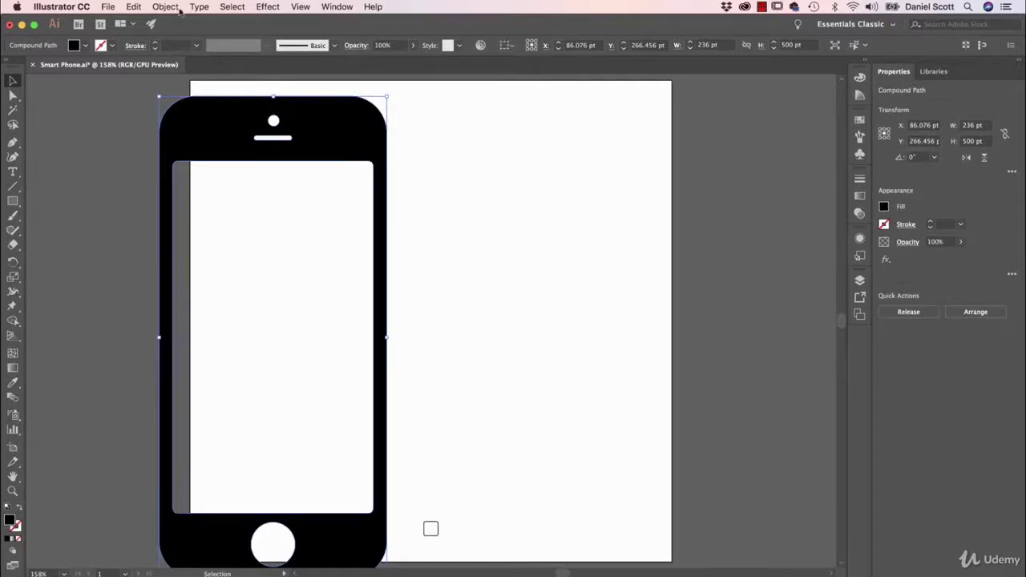
{"action": "left_click", "coordinate": [166, 8]}
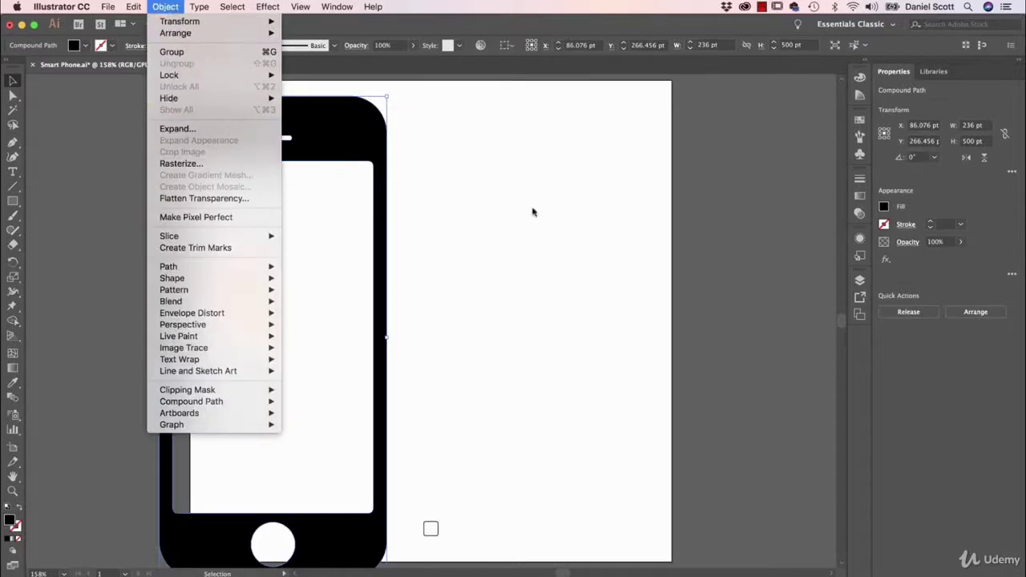
{"action": "left_click_drag", "start_coordinate": [325, 149], "coordinate": [674, 166]}
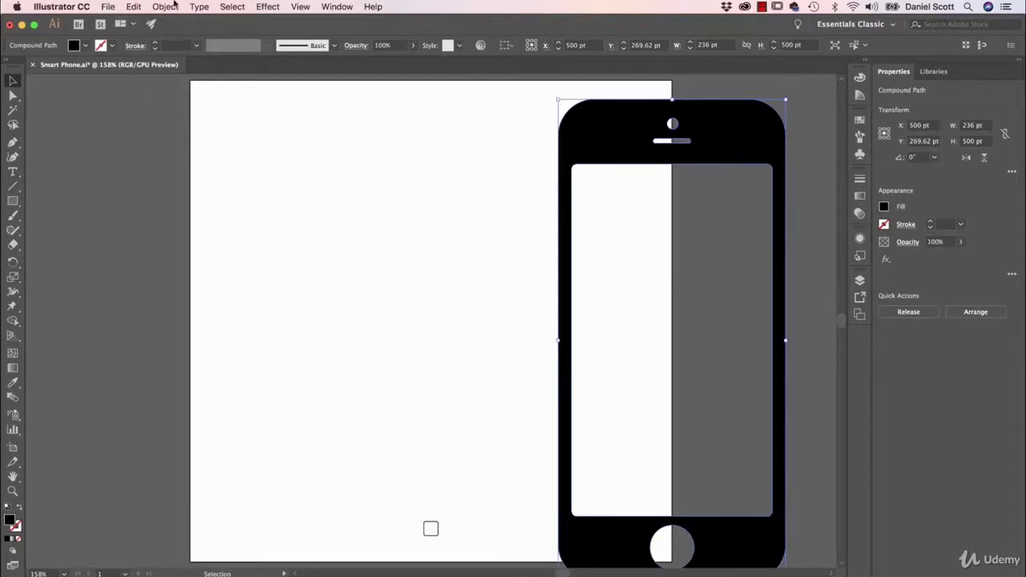
Release the phone body's compound path into its separate shapes and deselect everything
{"action": "left_click", "coordinate": [164, 7]}
{"action": "mouse_move", "coordinate": [255, 402]}
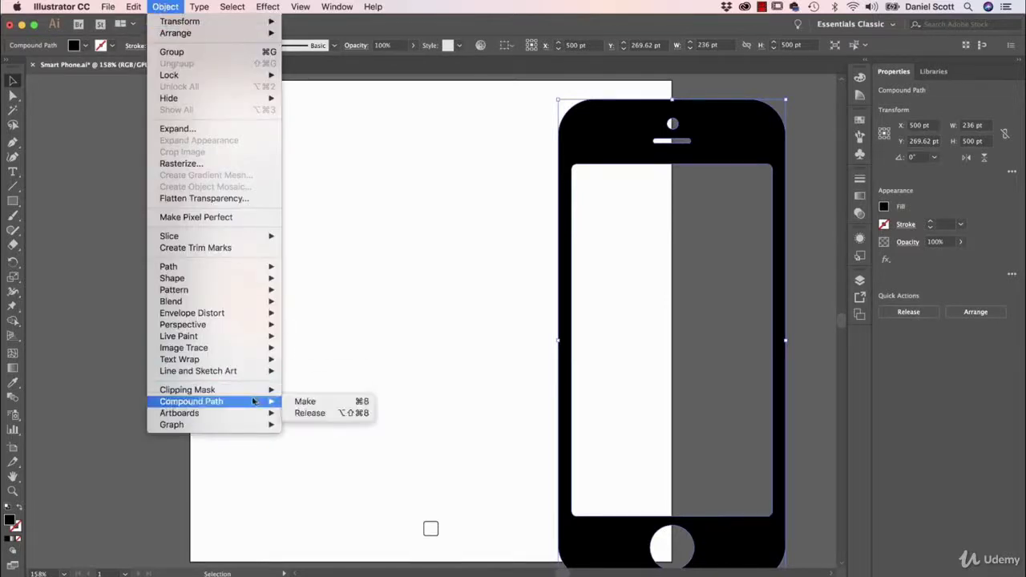
{"action": "left_click", "coordinate": [310, 413]}
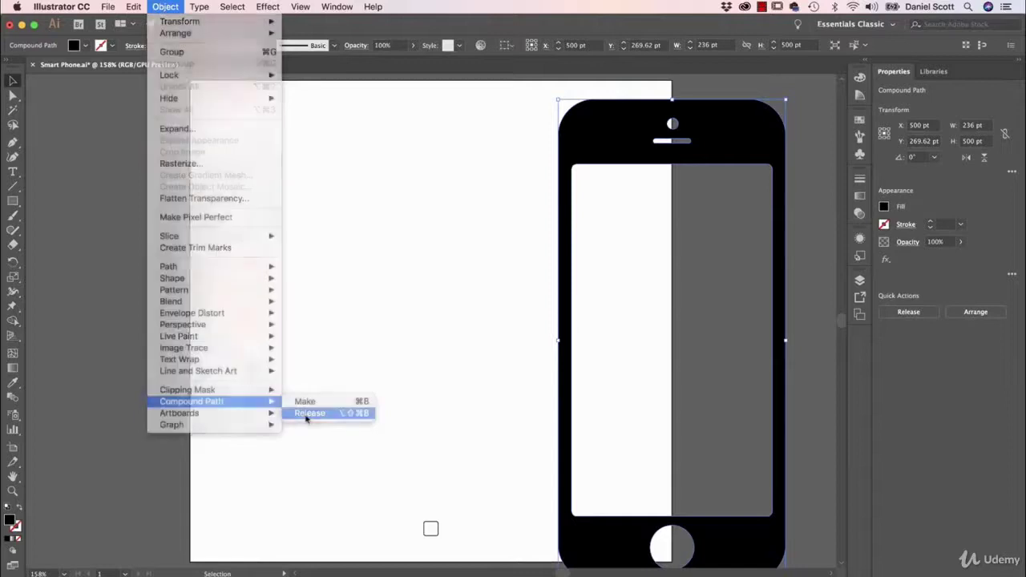
{"action": "left_click", "coordinate": [487, 211]}
Move the outer phone body shape to the artboard's left half, away from the cut-out shapes, and select the screen rectangle
{"action": "left_click_drag", "start_coordinate": [606, 141], "coordinate": [324, 227]}
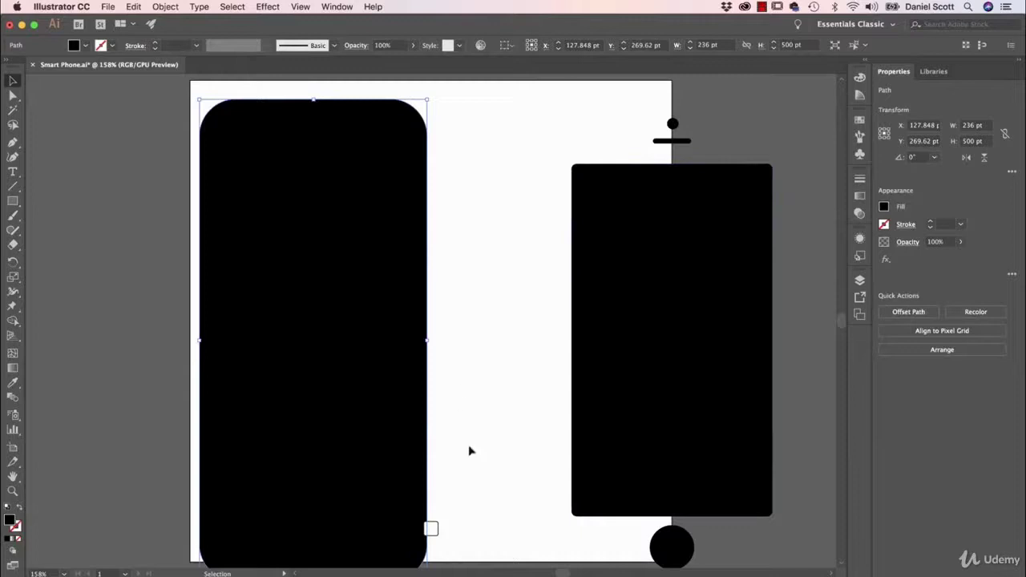
{"action": "left_click", "coordinate": [684, 356]}
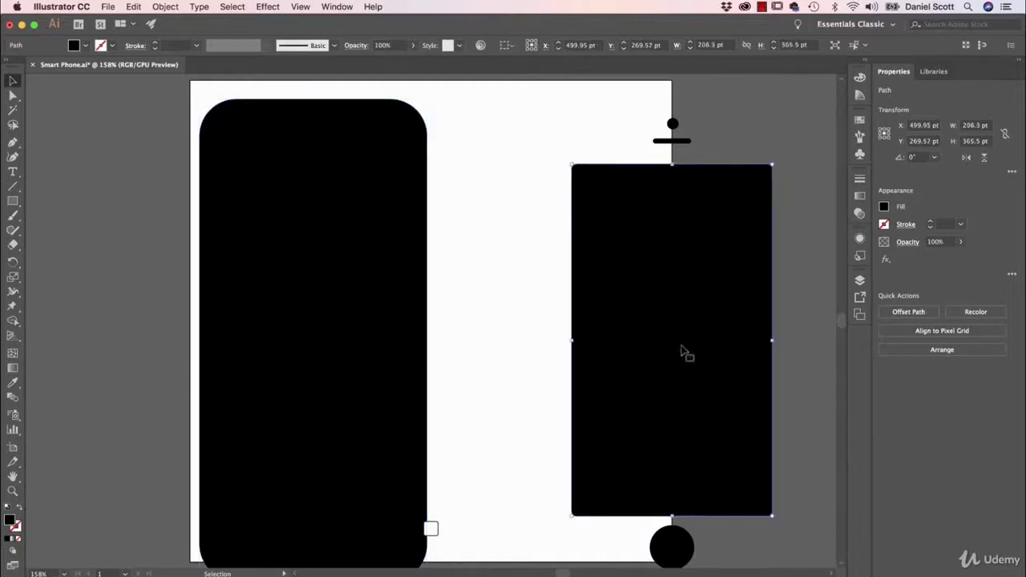